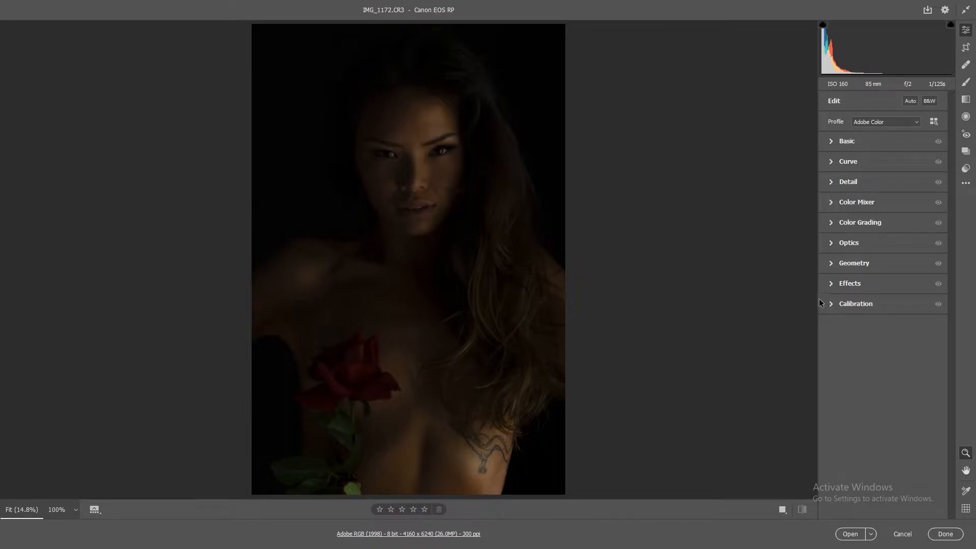
Step: Try the Adobe Landscape and Adobe Vivid profiles on the portrait and settle on the Artistic 04 profile
{"action": "left_click", "coordinate": [832, 304]}
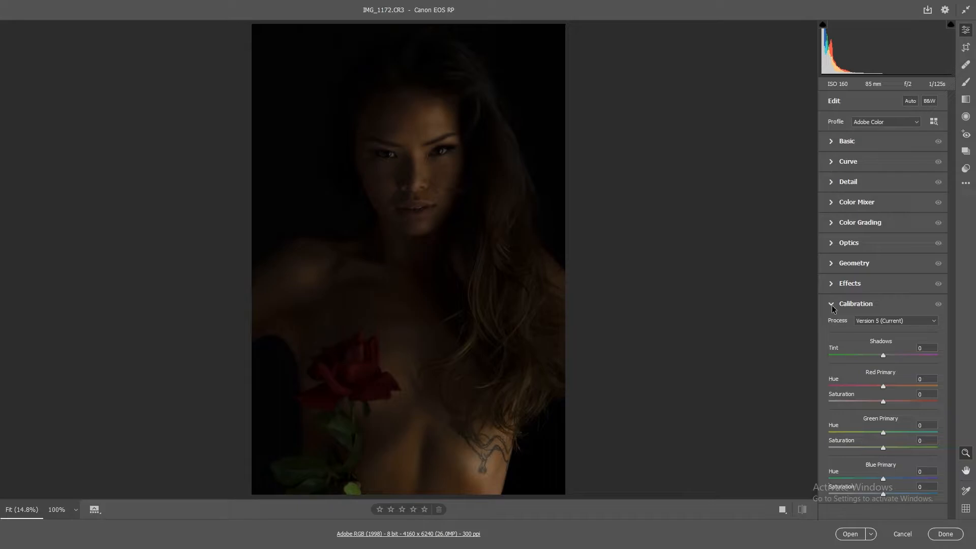
{"action": "left_click", "coordinate": [831, 304]}
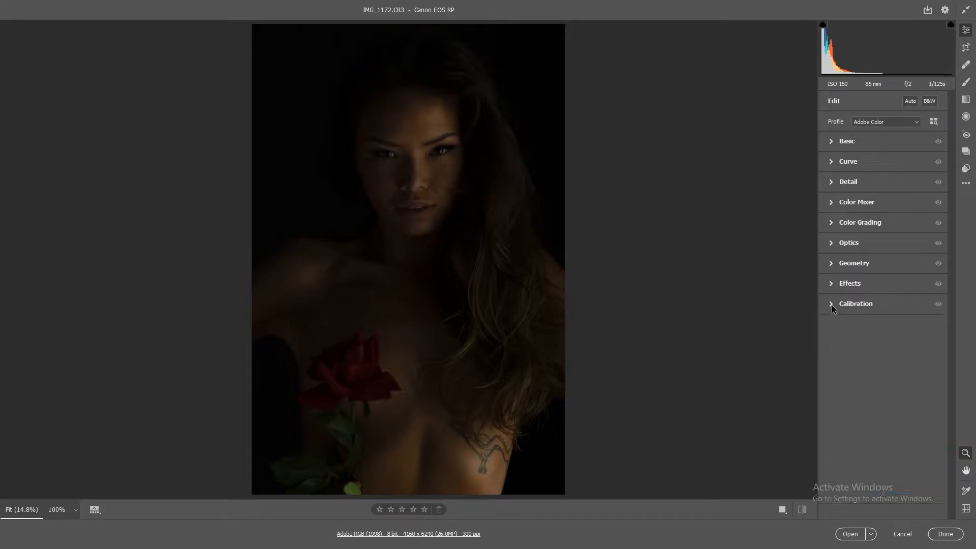
{"action": "left_click", "coordinate": [830, 141]}
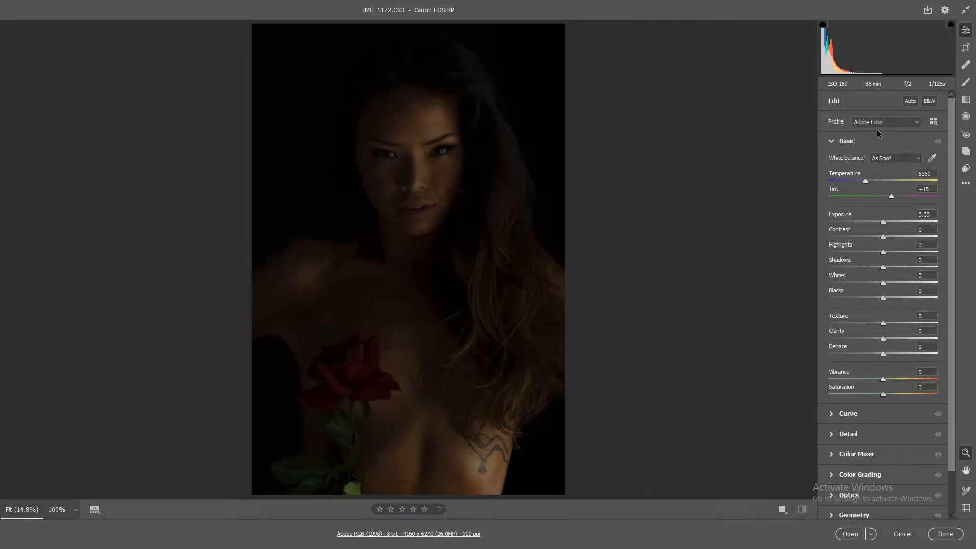
{"action": "left_click", "coordinate": [852, 122]}
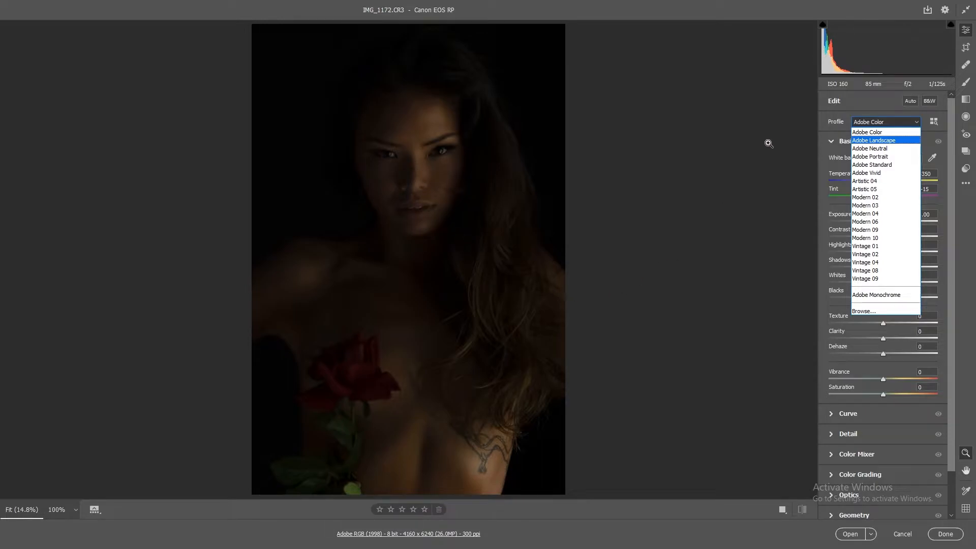
{"action": "left_click", "coordinate": [879, 141]}
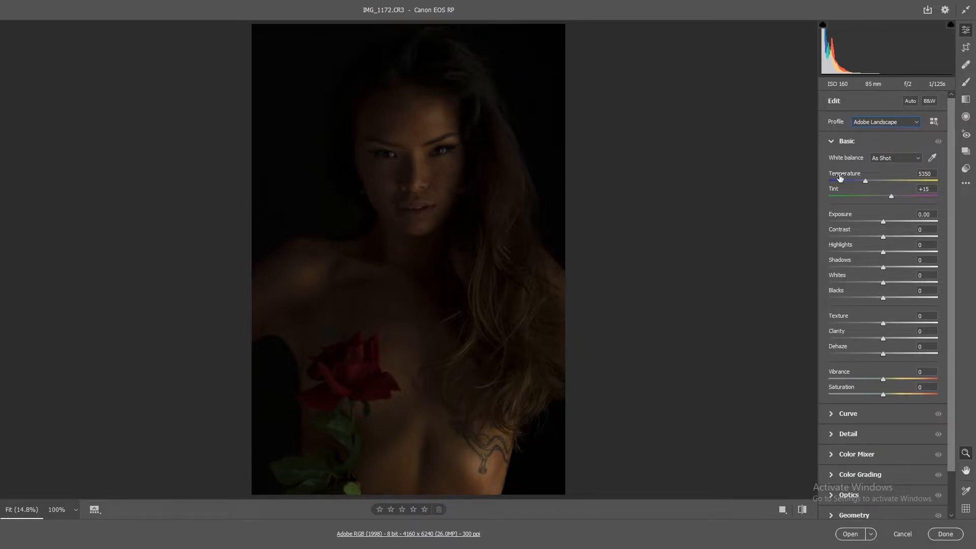
{"action": "left_click", "coordinate": [873, 124]}
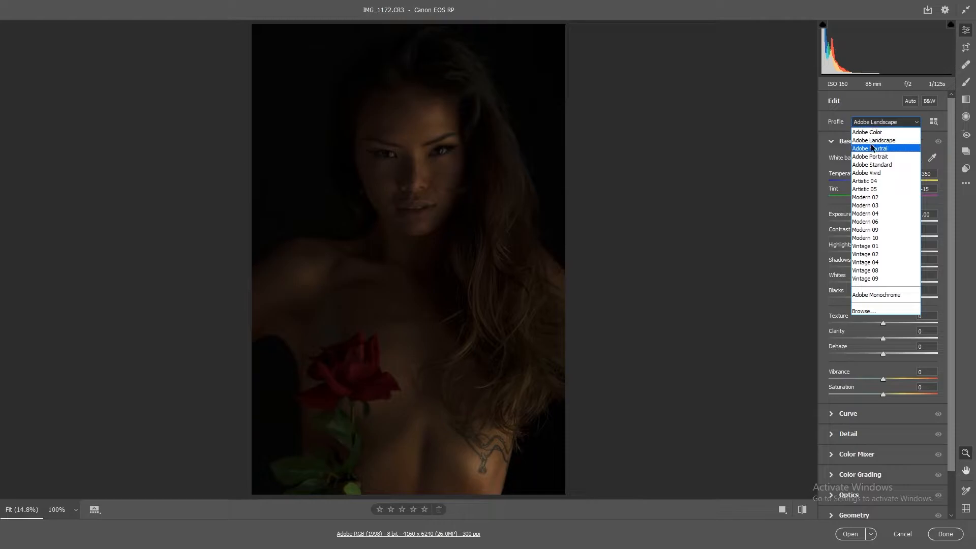
{"action": "left_click", "coordinate": [872, 174]}
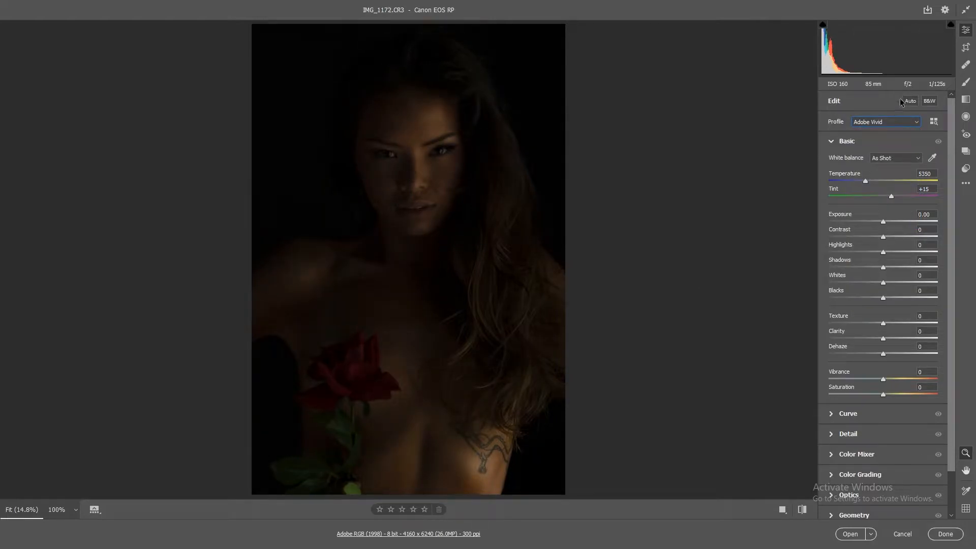
{"action": "left_click", "coordinate": [877, 124]}
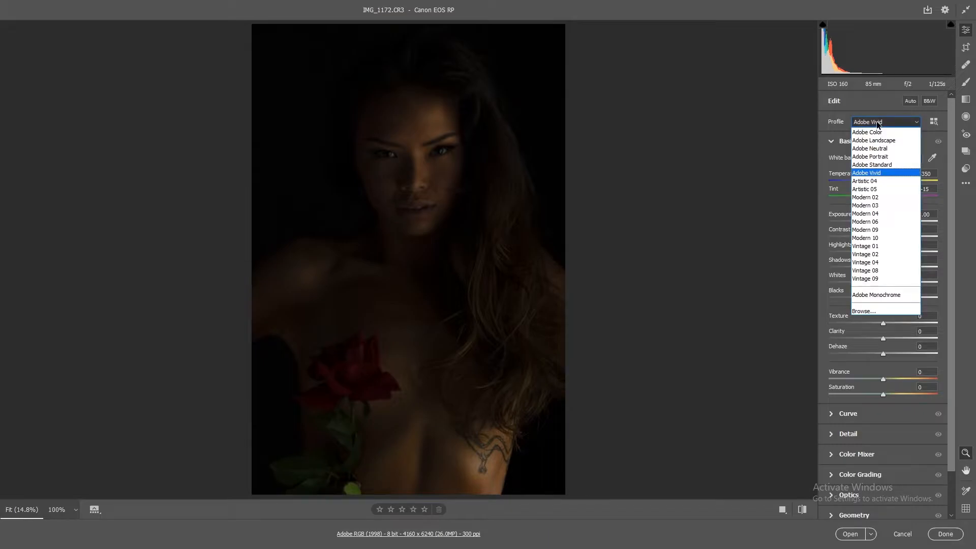
{"action": "left_click", "coordinate": [864, 181]}
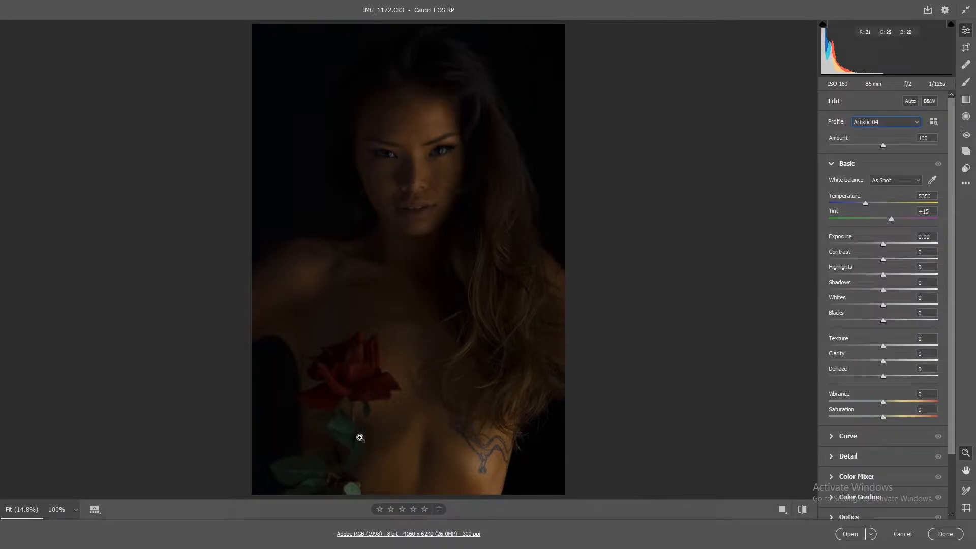
Step: Cycle through the before/after layouts to compare the profile's effect, ending in the single view
{"action": "left_click", "coordinate": [781, 510]}
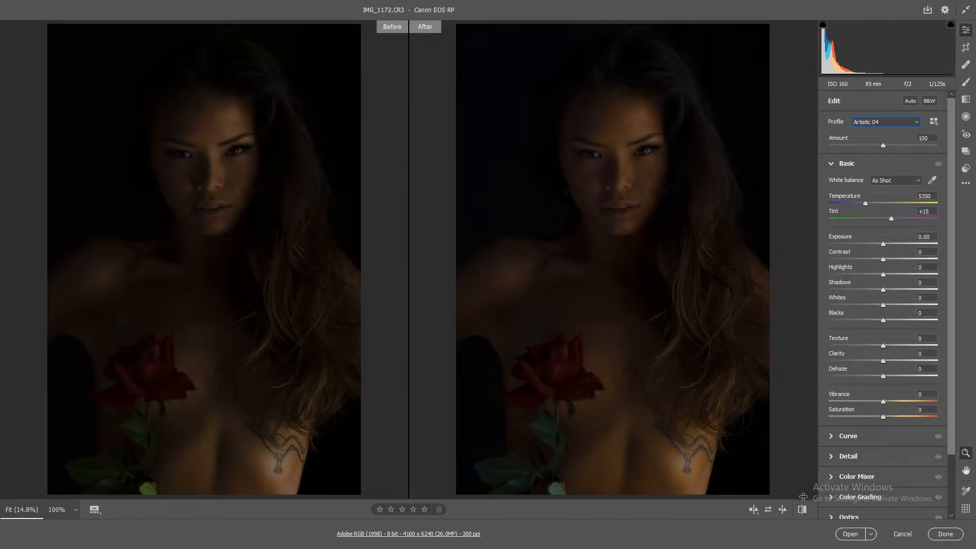
{"action": "left_click", "coordinate": [752, 513]}
{"action": "left_click", "coordinate": [752, 514]}
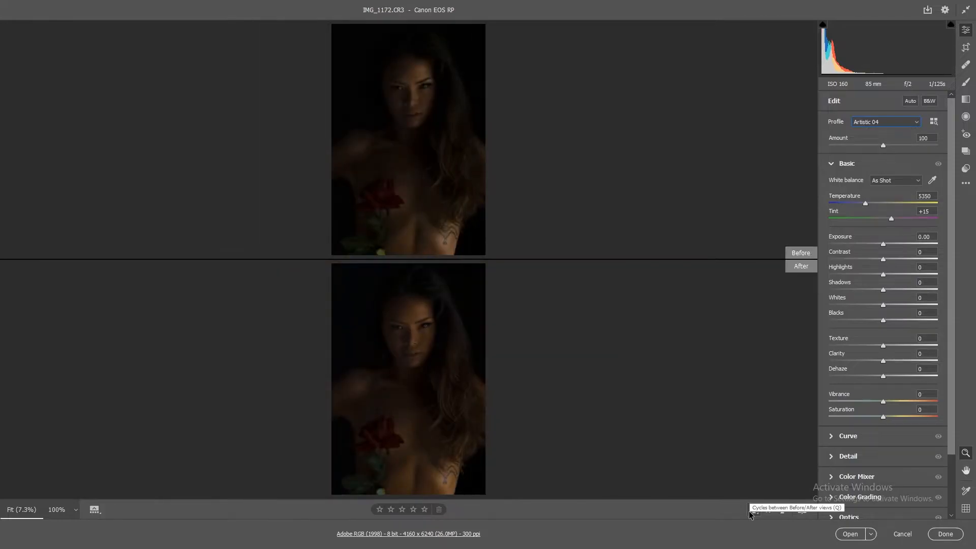
{"action": "left_click", "coordinate": [752, 513]}
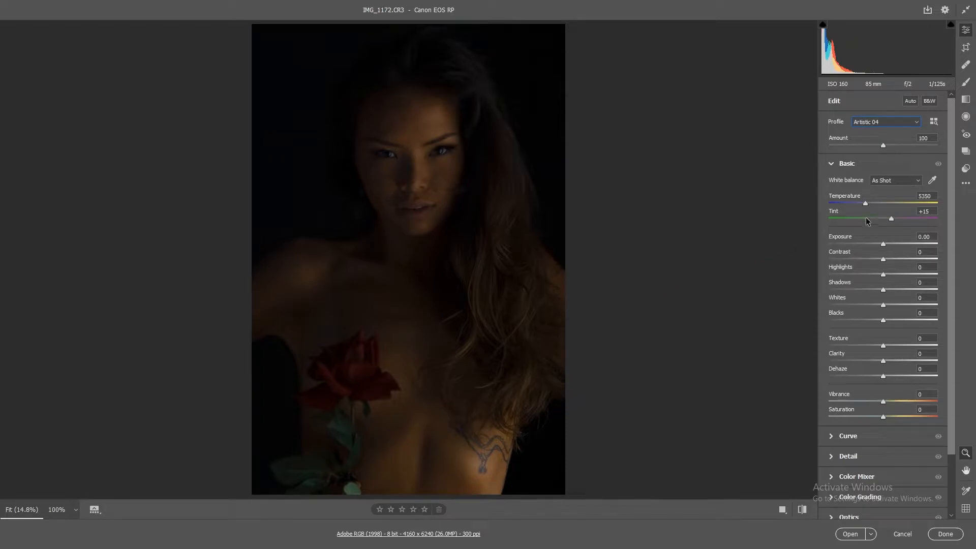
Step: Set the white balance temperature to 5950 and tint to +1, and raise the exposure to +0.70
{"action": "left_click", "coordinate": [866, 205]}
{"action": "left_click_drag", "start_coordinate": [892, 219], "coordinate": [885, 218]}
{"action": "left_click_drag", "start_coordinate": [884, 217], "coordinate": [883, 218]}
{"action": "left_click_drag", "start_coordinate": [883, 245], "coordinate": [891, 244]}
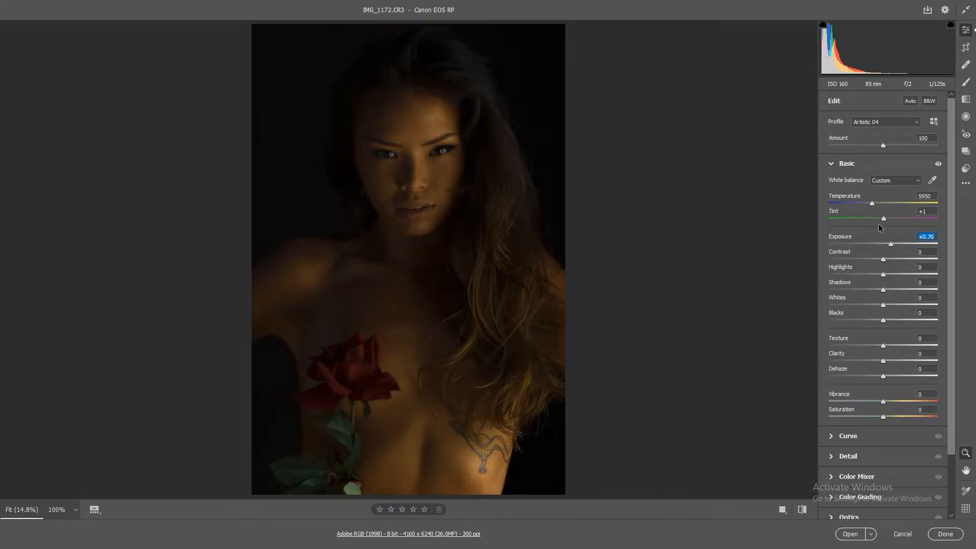
Step: Rebalance the photo's white balance to a temperature of 5600 and a tint of +17
{"action": "left_click", "coordinate": [872, 203]}
{"action": "left_click_drag", "start_coordinate": [872, 204], "coordinate": [893, 222]}
{"action": "left_click_drag", "start_coordinate": [866, 204], "coordinate": [869, 206]}
Step: Lower the photo's contrast to -32
{"action": "left_click_drag", "start_coordinate": [883, 260], "coordinate": [866, 263]}
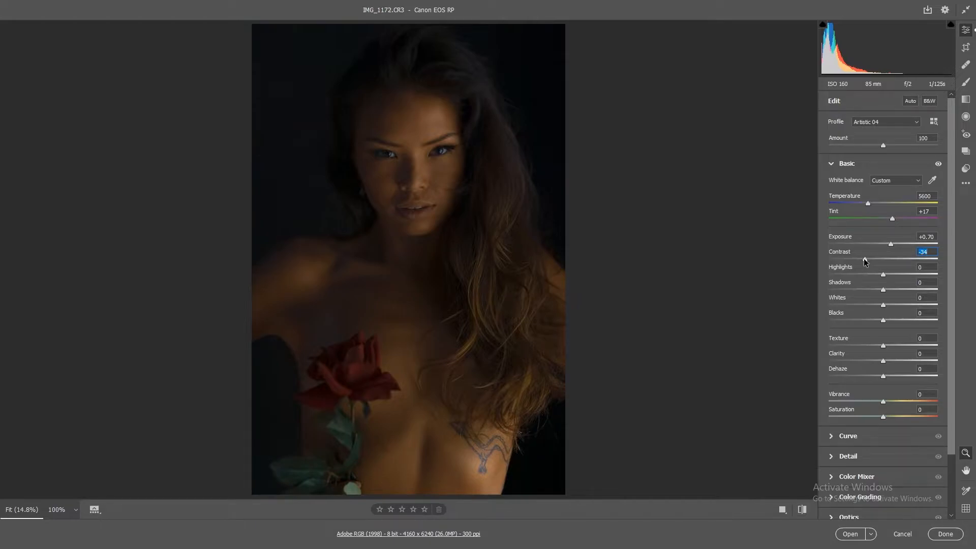
{"action": "left_click_drag", "start_coordinate": [866, 261], "coordinate": [866, 262]}
{"action": "double_click", "coordinate": [865, 260]}
{"action": "left_click_drag", "start_coordinate": [883, 261], "coordinate": [869, 261]}
{"action": "left_click_drag", "start_coordinate": [868, 259], "coordinate": [866, 259]}
Step: Raise the photo's highlights to +49
{"action": "left_click", "coordinate": [883, 275]}
{"action": "left_click_drag", "start_coordinate": [884, 277], "coordinate": [908, 276]}
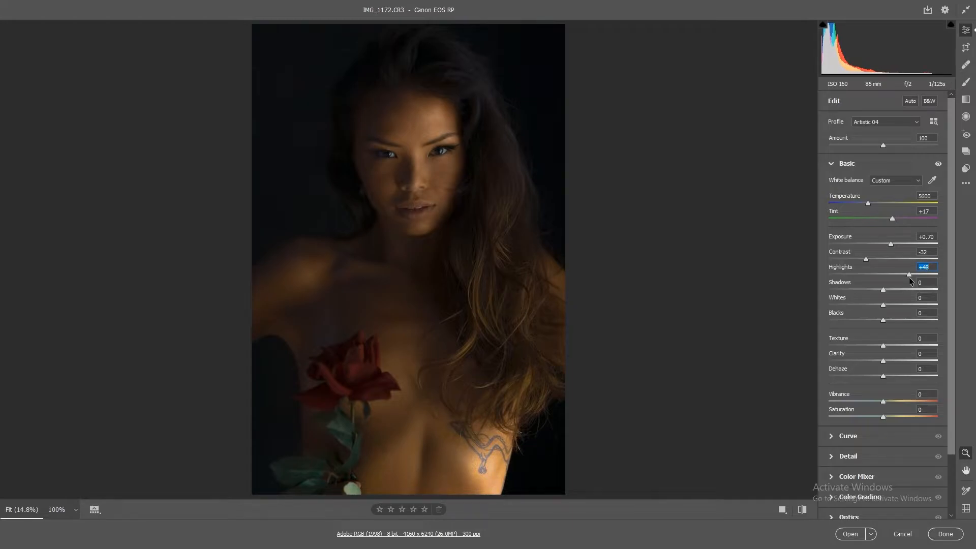
{"action": "left_click_drag", "start_coordinate": [909, 272], "coordinate": [909, 277]}
Step: Lower the whites to -49, resetting them once to compare the effect
{"action": "left_click_drag", "start_coordinate": [866, 305], "coordinate": [851, 311]}
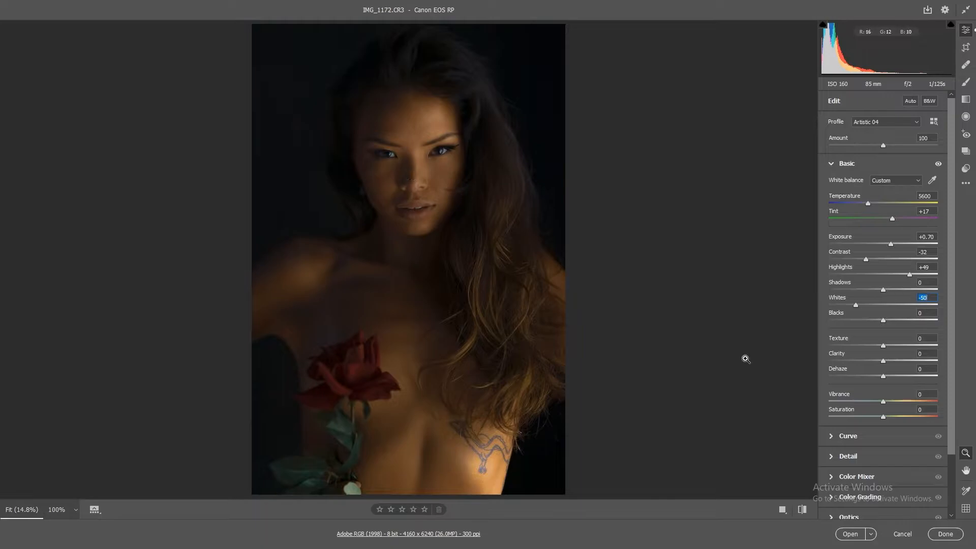
{"action": "double_click", "coordinate": [856, 304]}
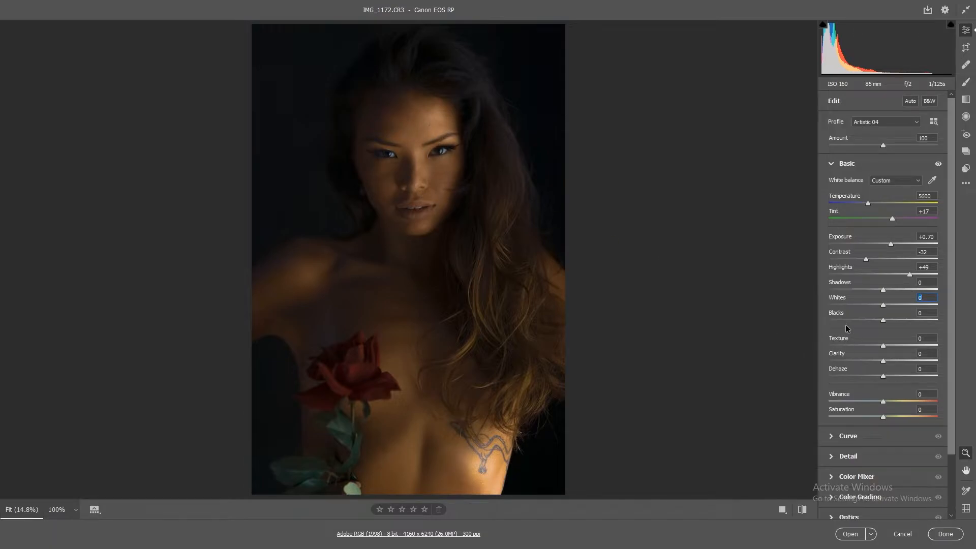
{"action": "left_click", "coordinate": [857, 305]}
{"action": "left_click_drag", "start_coordinate": [856, 305], "coordinate": [857, 305]}
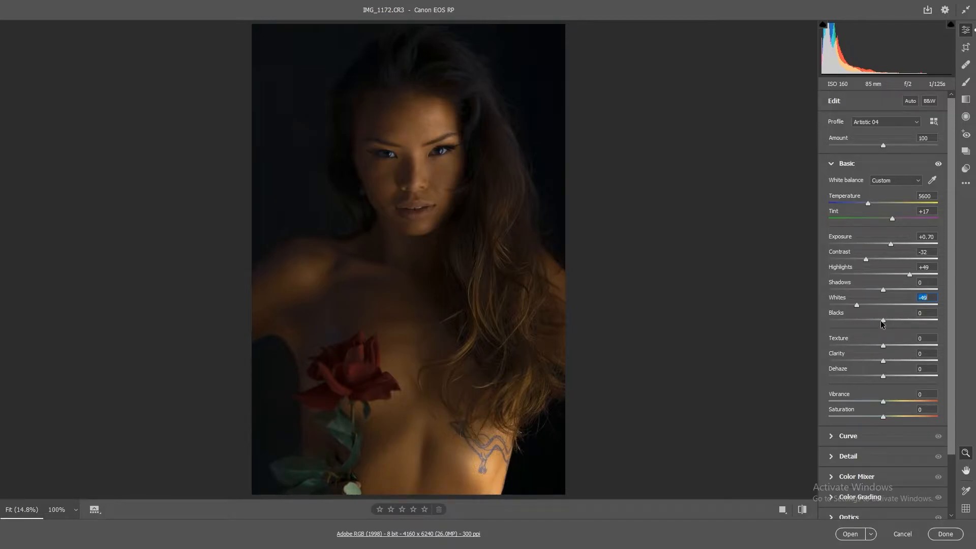
Step: Set the blacks to +10 and increase the highlights to +64
{"action": "key", "text": "Tab"}
{"action": "left_click_drag", "start_coordinate": [883, 320], "coordinate": [894, 326]}
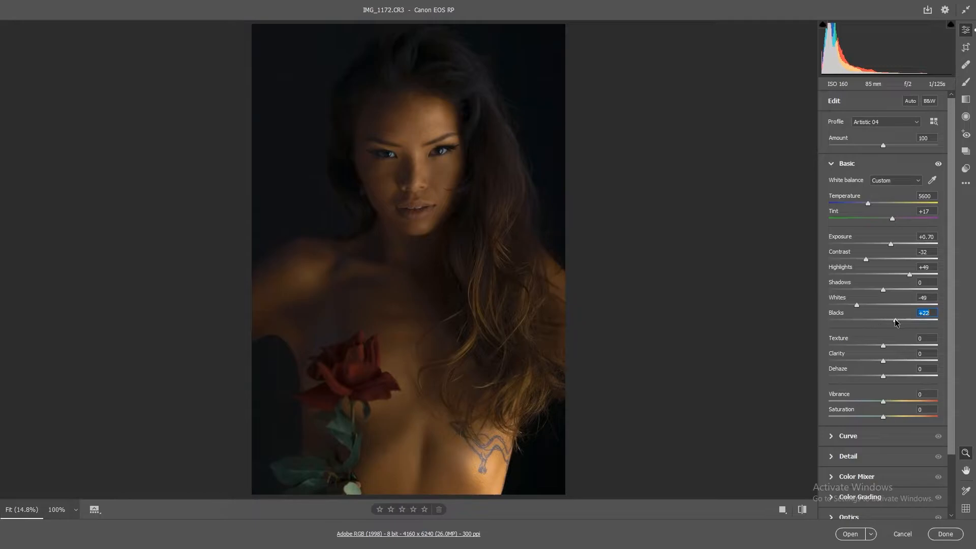
{"action": "left_click_drag", "start_coordinate": [893, 321], "coordinate": [889, 322]}
{"action": "left_click", "coordinate": [910, 275]}
{"action": "left_click_drag", "start_coordinate": [910, 276], "coordinate": [918, 276]}
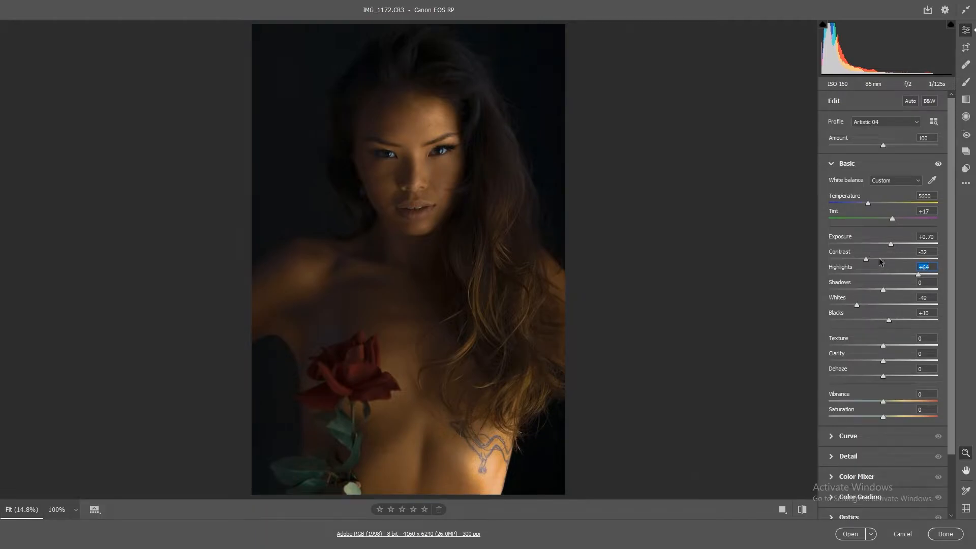
Step: Compare the original photo with the tonal adjustments in the before/after layouts, ending in the single view
{"action": "left_click", "coordinate": [802, 509]}
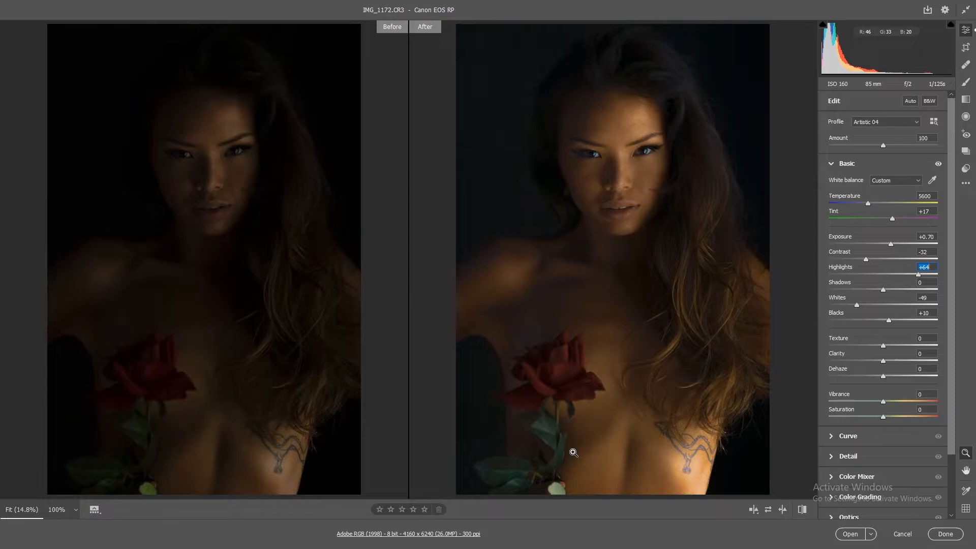
{"action": "left_click", "coordinate": [750, 511]}
{"action": "left_click", "coordinate": [753, 512]}
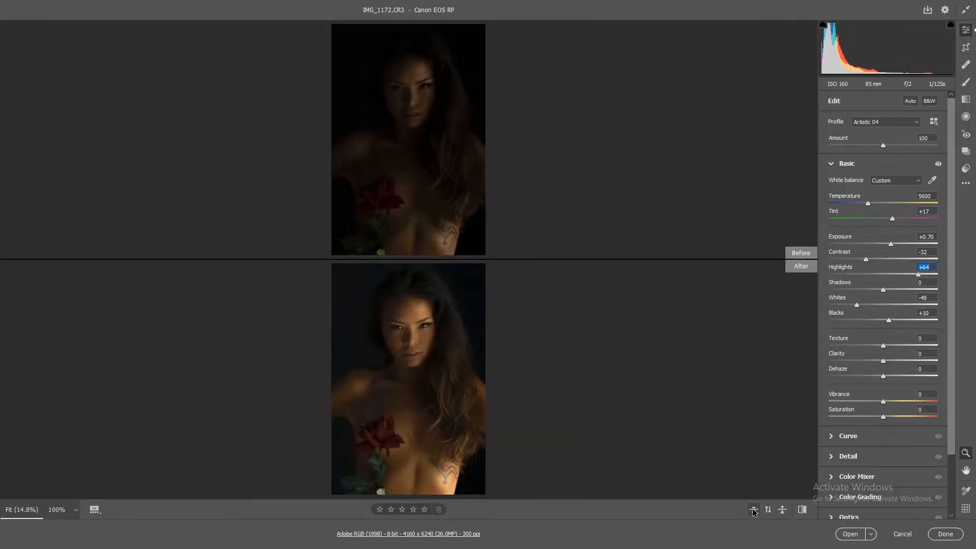
{"action": "left_click", "coordinate": [754, 512]}
{"action": "left_click", "coordinate": [754, 511]}
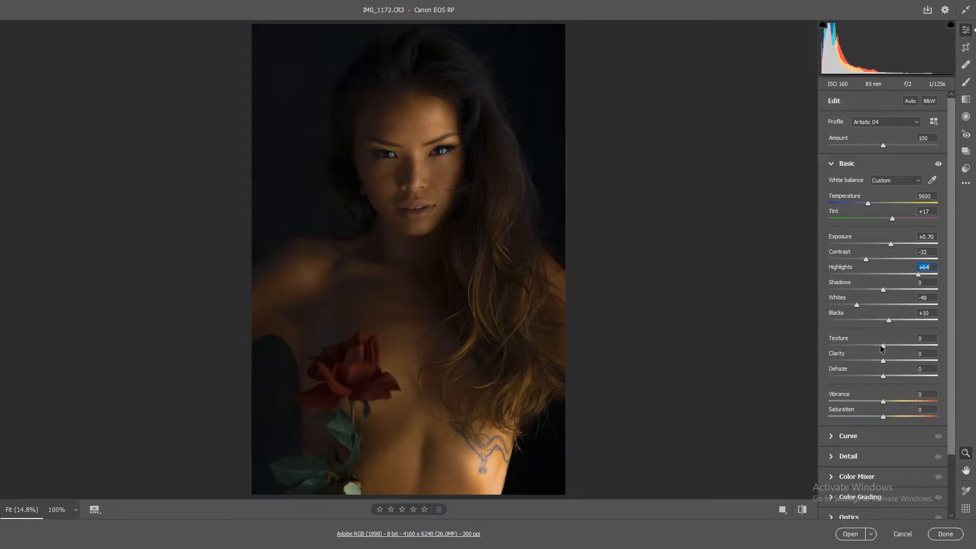
Step: Enhance the portrait's detail with Texture +7, Clarity +9 and Dehaze +19
{"action": "mouse_move", "coordinate": [884, 347]}
{"action": "left_mouse_down"}
{"action": "mouse_move", "coordinate": [876, 343]}
{"action": "mouse_move", "coordinate": [886, 348]}
{"action": "left_mouse_up"}
{"action": "left_click_drag", "start_coordinate": [895, 346], "coordinate": [887, 351]}
{"action": "left_click_drag", "start_coordinate": [883, 362], "coordinate": [889, 362]}
{"action": "left_click_drag", "start_coordinate": [889, 362], "coordinate": [888, 362]}
{"action": "left_click_drag", "start_coordinate": [883, 378], "coordinate": [887, 378]}
{"action": "left_click_drag", "start_coordinate": [887, 378], "coordinate": [895, 380]}
Step: Refine the basic tones with Shadows +1, Exposure +1.05 and Blacks -6
{"action": "mouse_move", "coordinate": [883, 291]}
{"action": "left_mouse_down"}
{"action": "mouse_move", "coordinate": [903, 292]}
{"action": "mouse_move", "coordinate": [873, 289]}
{"action": "mouse_move", "coordinate": [909, 291]}
{"action": "mouse_move", "coordinate": [883, 288]}
{"action": "left_mouse_up"}
{"action": "left_click_drag", "start_coordinate": [892, 247], "coordinate": [896, 247]}
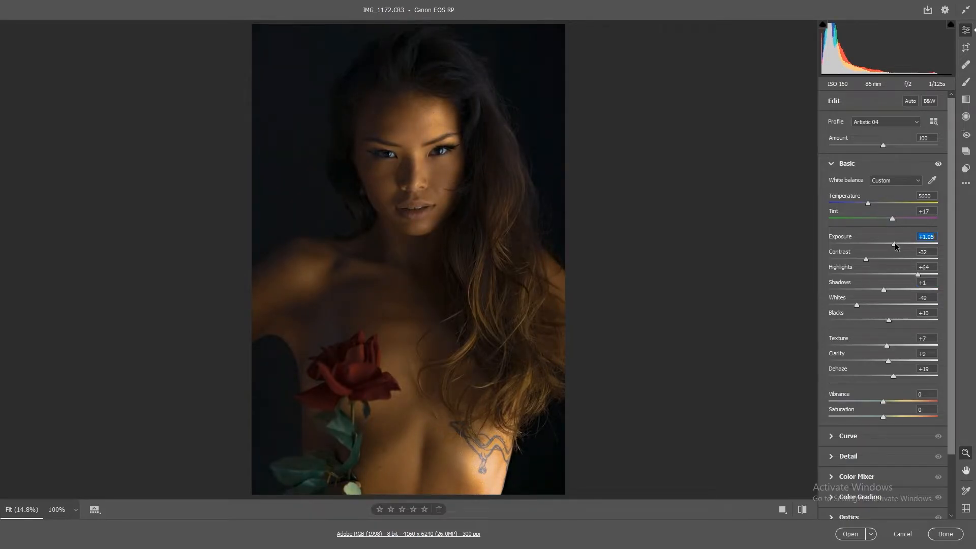
{"action": "double_click", "coordinate": [889, 320]}
{"action": "left_click_drag", "start_coordinate": [883, 321], "coordinate": [880, 319]}
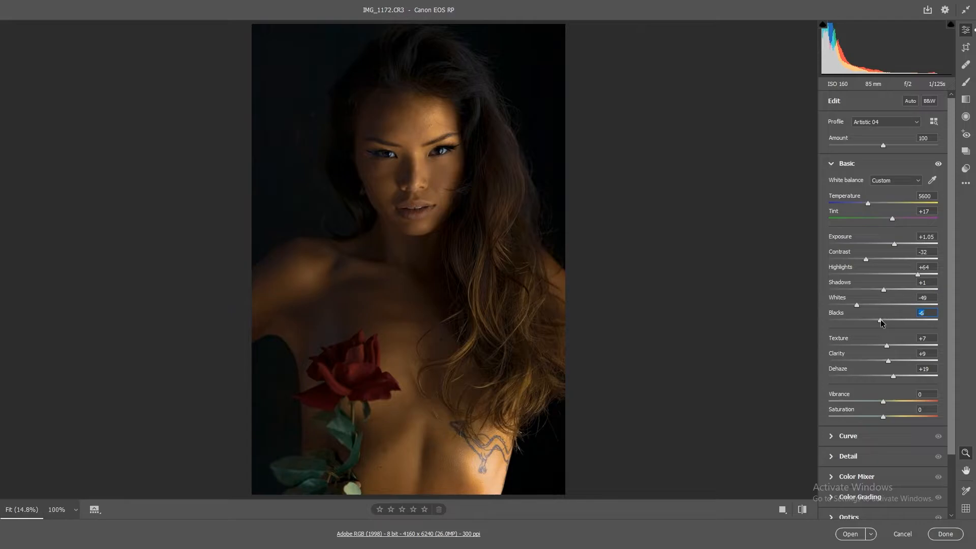
{"action": "left_click", "coordinate": [832, 164]}
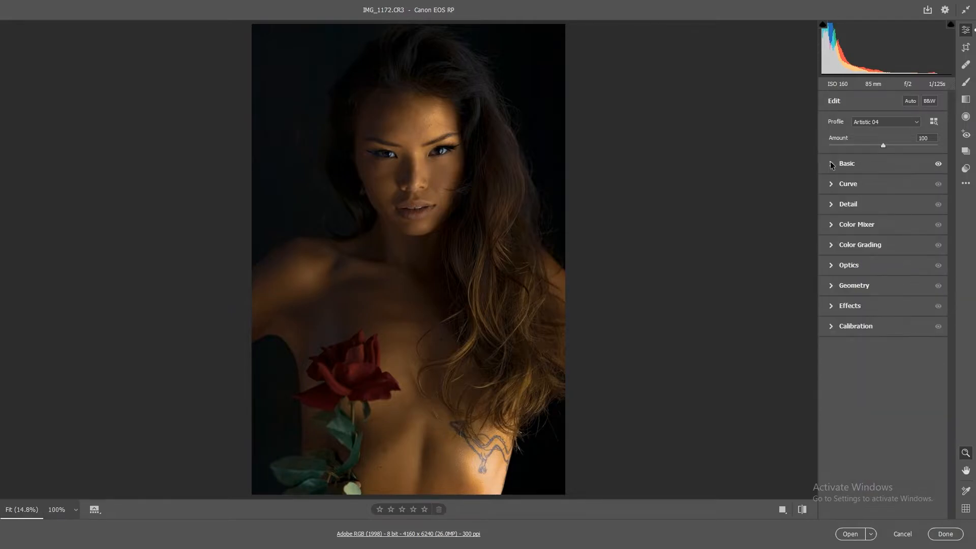
Step: Set the Detail sharpening to 0 and increase the color noise reduction
{"action": "left_click", "coordinate": [832, 203]}
{"action": "type", "text": "0"}
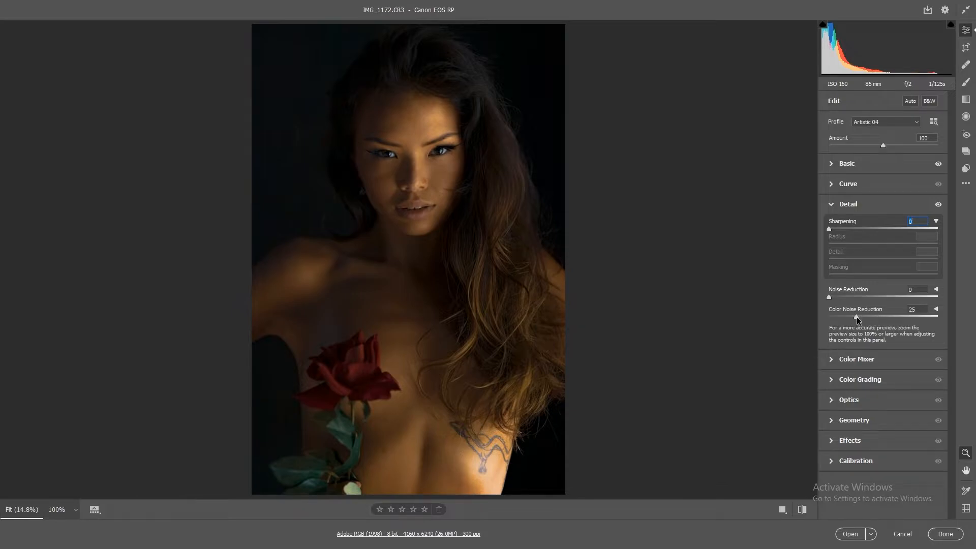
{"action": "left_click_drag", "start_coordinate": [857, 316], "coordinate": [873, 316]}
{"action": "left_click", "coordinate": [832, 206]}
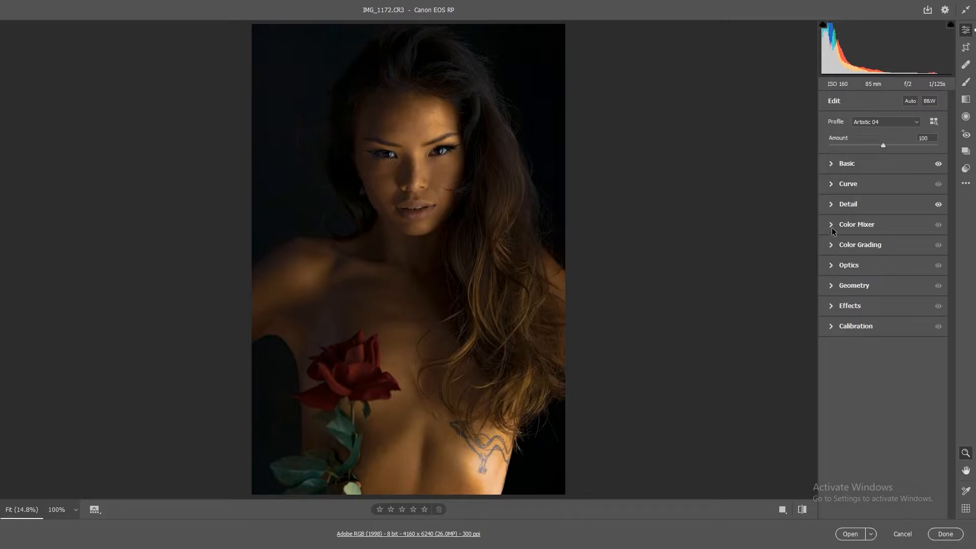
Step: Boost the rose's saturation in the Color Mixer with the Targeted Adjustment Tool, setting Reds to +54 and Oranges to +21
{"action": "left_click", "coordinate": [831, 225]}
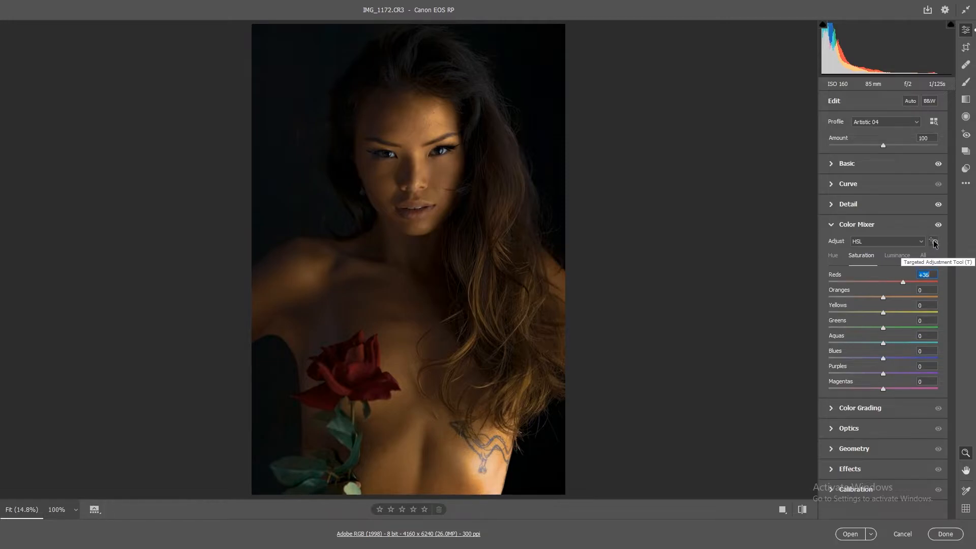
{"action": "double_click", "coordinate": [903, 281]}
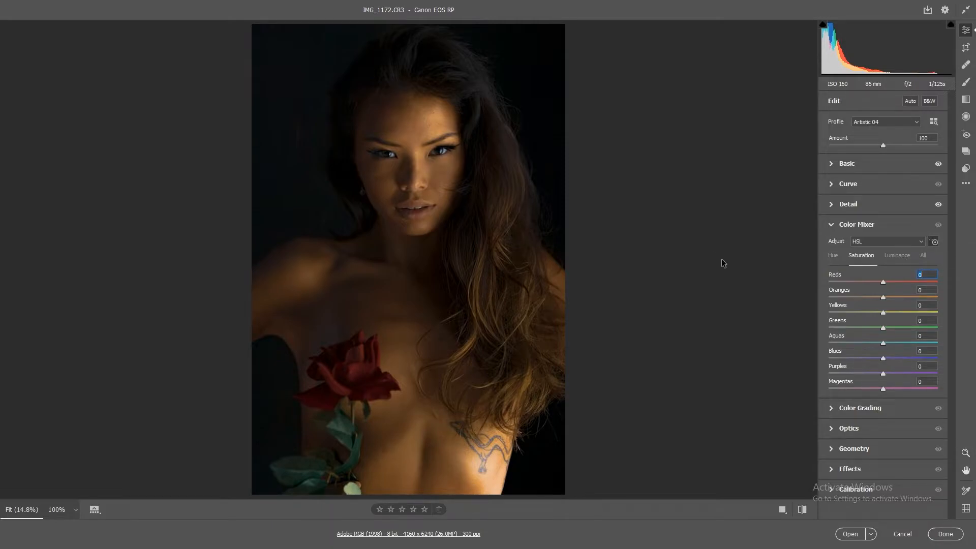
{"action": "left_click", "coordinate": [933, 241]}
{"action": "left_click_drag", "start_coordinate": [364, 369], "coordinate": [366, 347]}
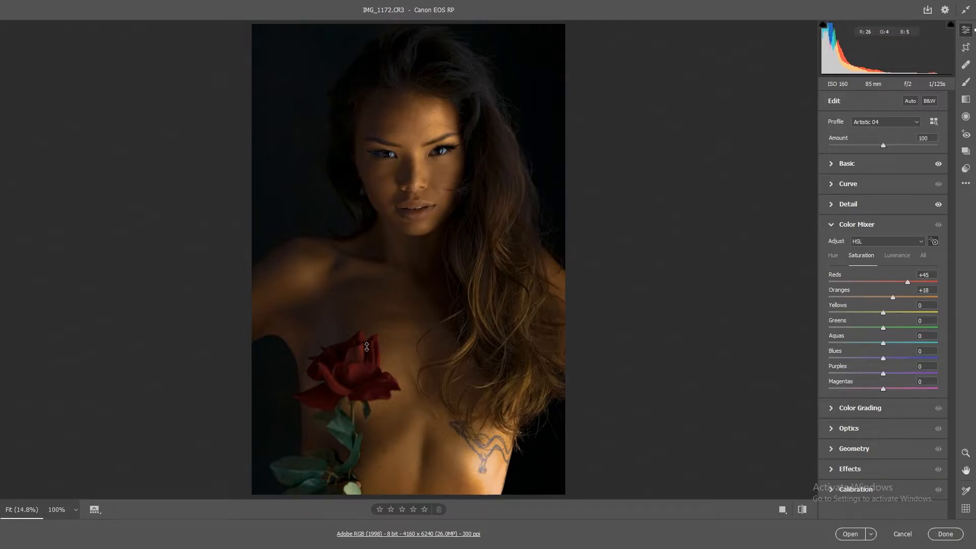
{"action": "left_click_drag", "start_coordinate": [366, 347], "coordinate": [367, 348]}
{"action": "left_click_drag", "start_coordinate": [368, 347], "coordinate": [368, 351]}
{"action": "left_click_drag", "start_coordinate": [372, 372], "coordinate": [371, 364]}
Step: Shift the Oranges hue slightly and raise the Reds luminance in the Color Mixer's HSL adjustments
{"action": "left_click", "coordinate": [836, 258]}
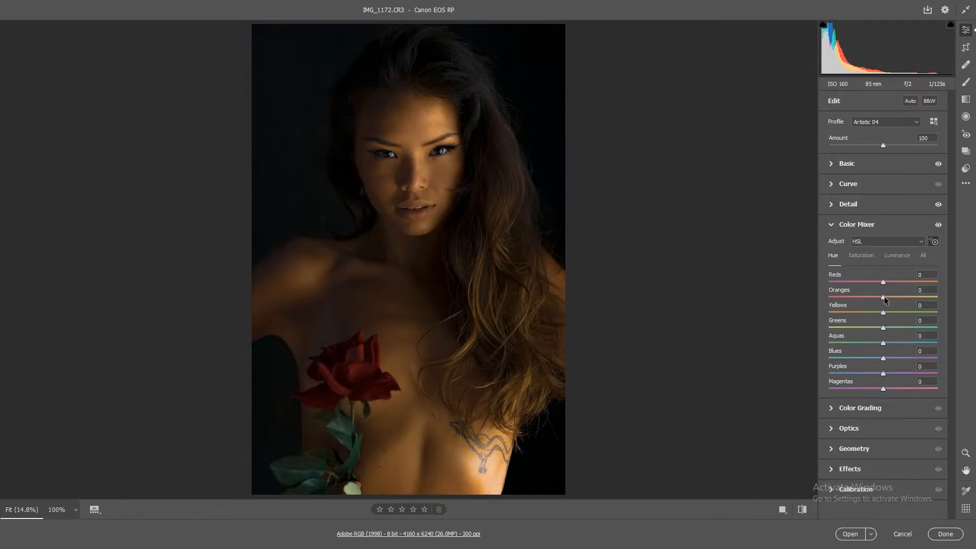
{"action": "left_click_drag", "start_coordinate": [884, 296], "coordinate": [886, 301]}
{"action": "left_click", "coordinate": [902, 254]}
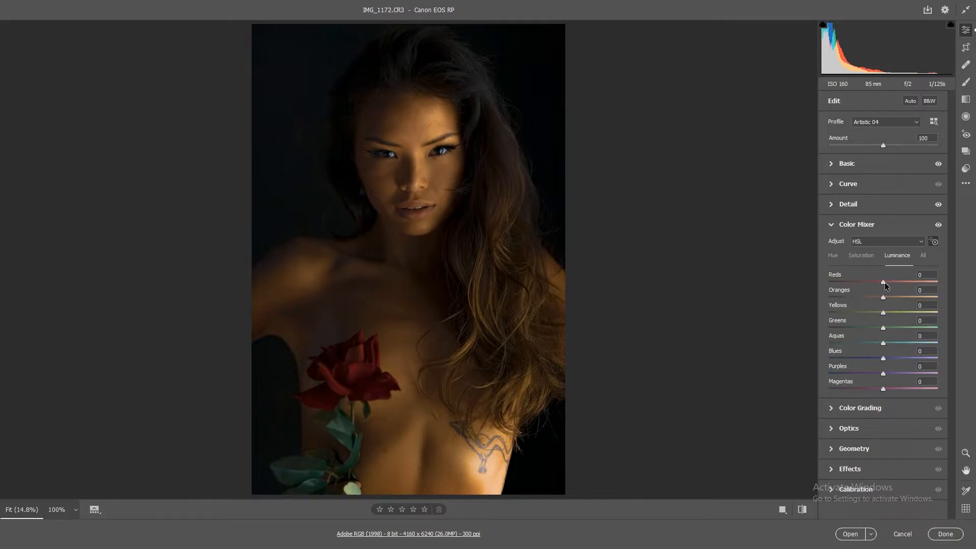
{"action": "left_click_drag", "start_coordinate": [885, 282], "coordinate": [893, 286]}
{"action": "left_click", "coordinate": [862, 256]}
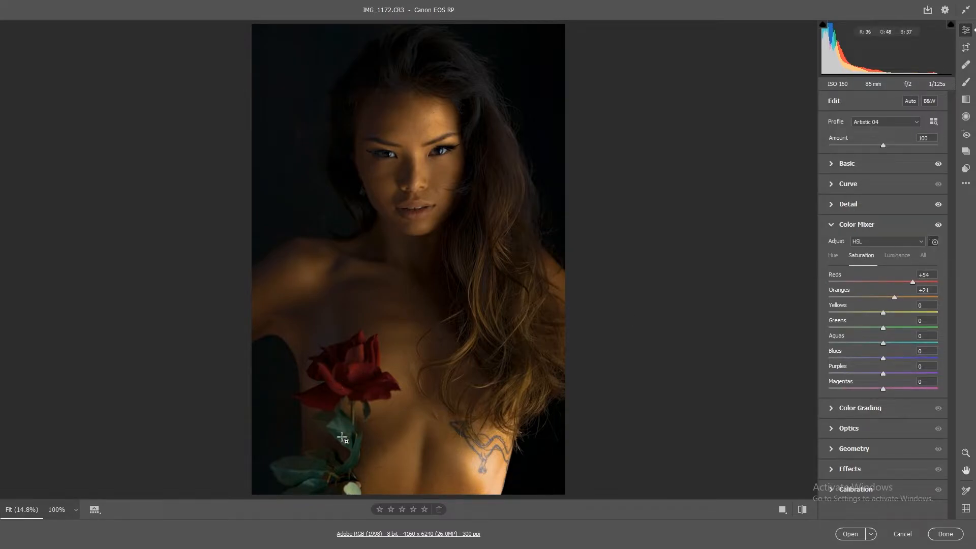
Step: Boost the saturation of the rose's leaves with the Targeted Adjustment Tool, setting Yellows to +11 and Greens to +37
{"action": "left_click_drag", "start_coordinate": [351, 423], "coordinate": [356, 409]}
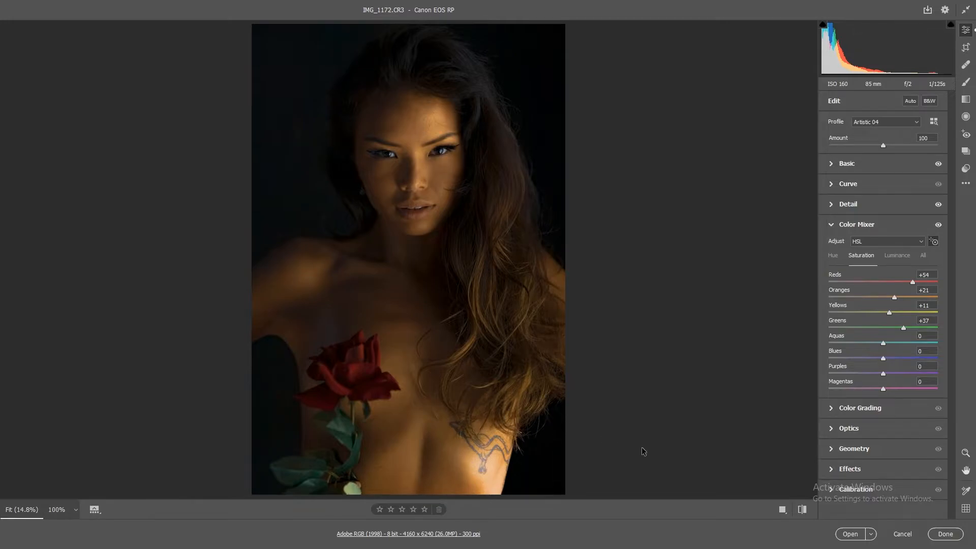
{"action": "left_click", "coordinate": [832, 227]}
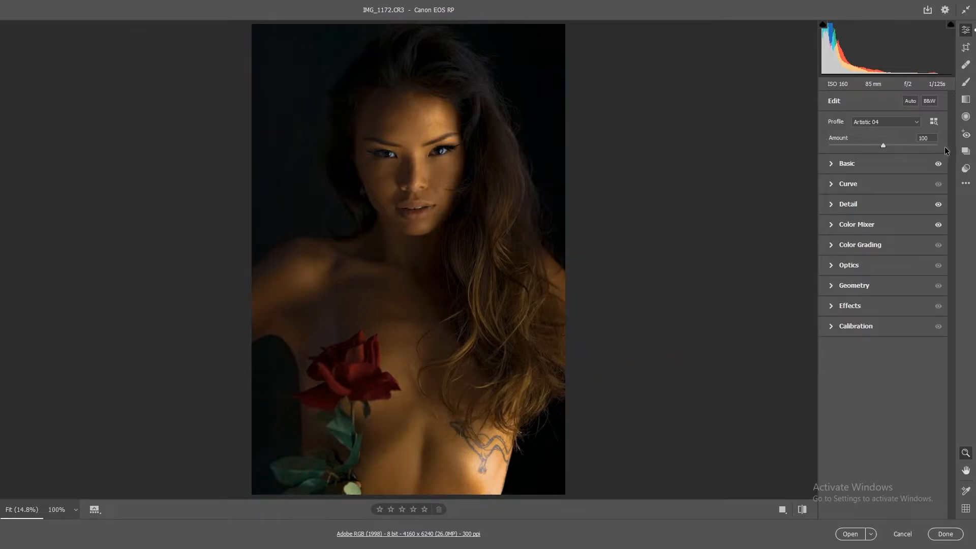
Step: Reset the Radial Filter's settings and place an elliptical filter centered over the rose
{"action": "left_click", "coordinate": [966, 117]}
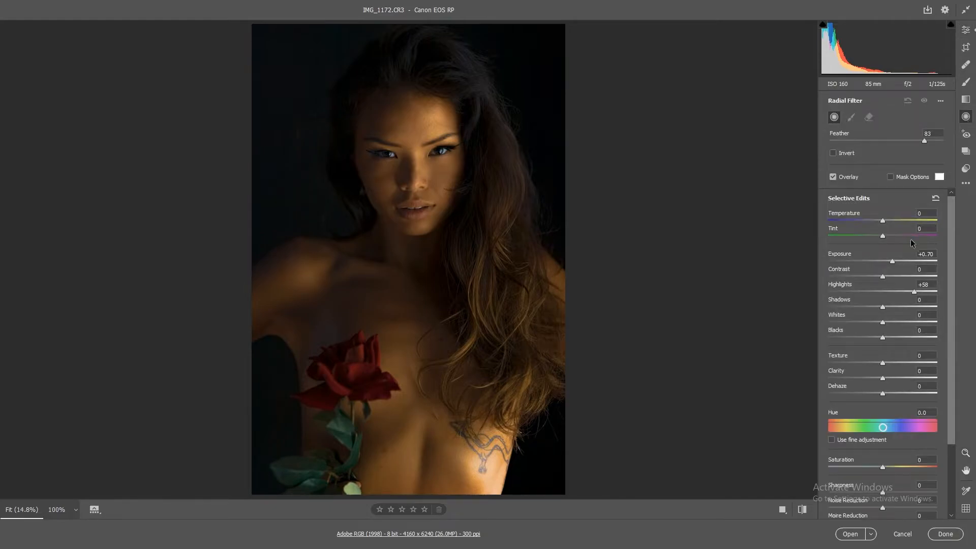
{"action": "left_click", "coordinate": [936, 198]}
{"action": "left_click_drag", "start_coordinate": [332, 354], "coordinate": [373, 383]}
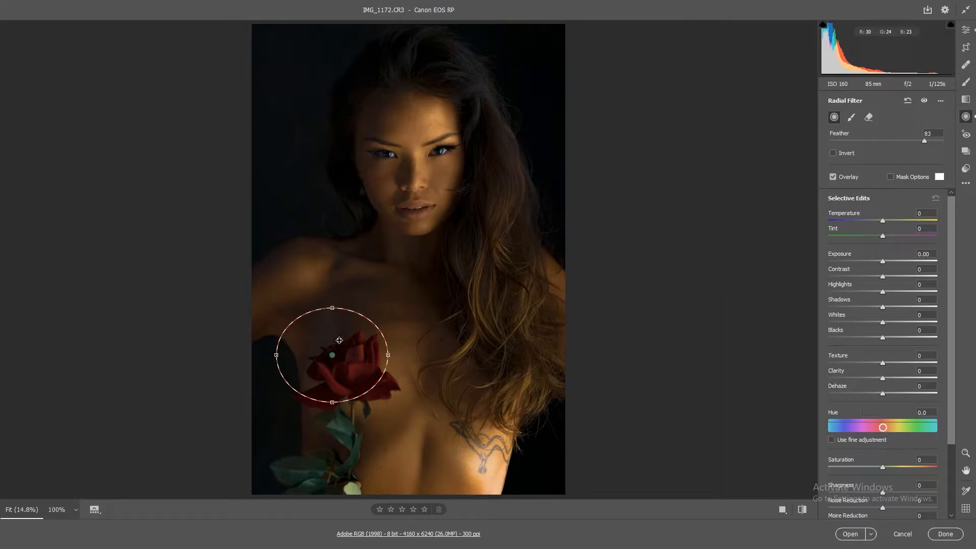
{"action": "left_click_drag", "start_coordinate": [339, 341], "coordinate": [356, 361]}
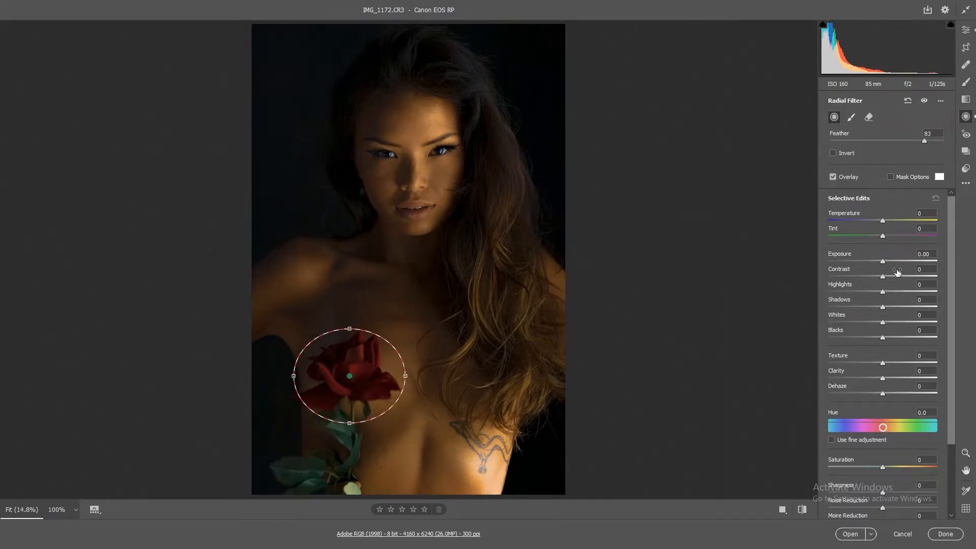
Step: Enlarge the rose's radial filter slightly and set its Highlights to +47 and Exposure to +0.80
{"action": "left_click_drag", "start_coordinate": [884, 306], "coordinate": [899, 308]}
{"action": "key", "text": "ctrl+z"}
{"action": "left_click_drag", "start_coordinate": [908, 292], "coordinate": [908, 292]}
{"action": "left_click_drag", "start_coordinate": [883, 261], "coordinate": [886, 261]}
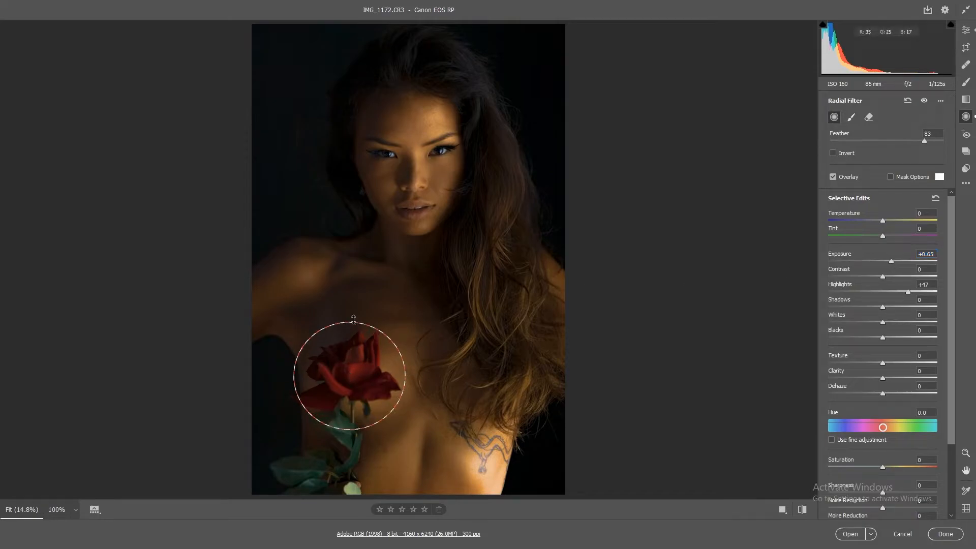
{"action": "left_click_drag", "start_coordinate": [349, 329], "coordinate": [356, 313]}
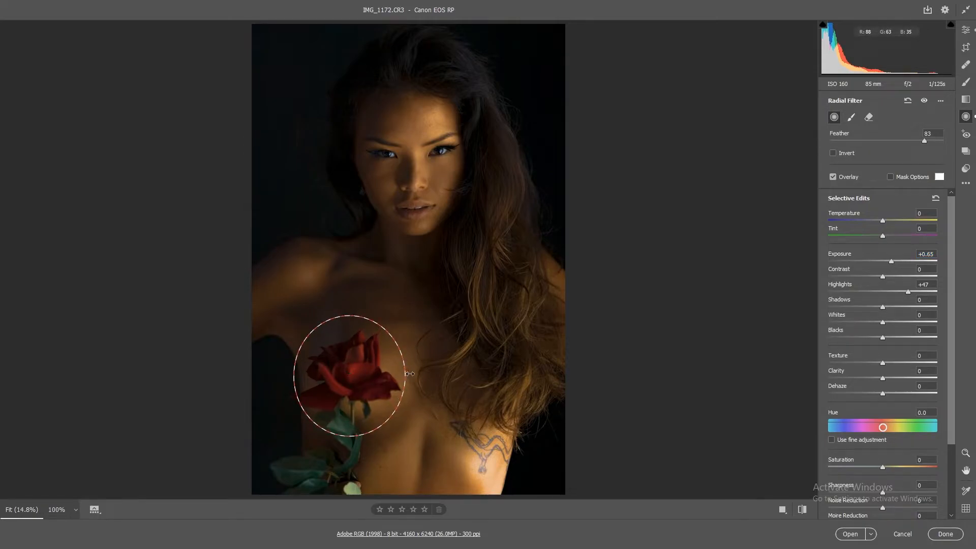
{"action": "left_click_drag", "start_coordinate": [405, 376], "coordinate": [411, 376]}
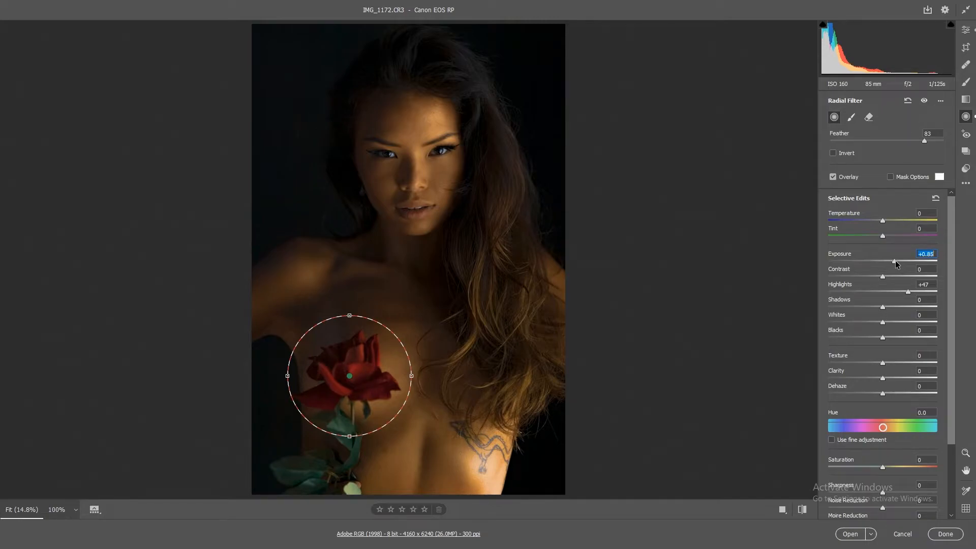
{"action": "left_click_drag", "start_coordinate": [895, 261], "coordinate": [897, 261]}
{"action": "left_click", "coordinate": [851, 118]}
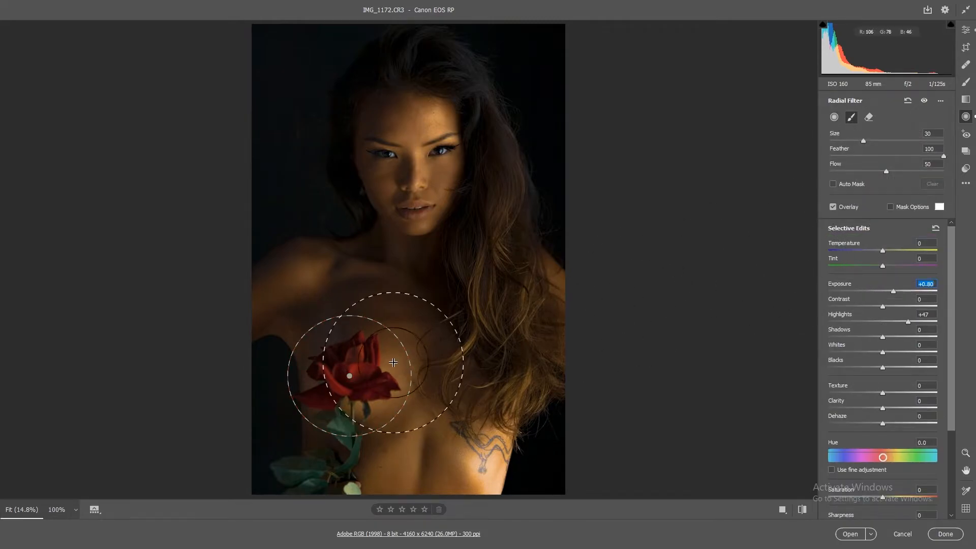
{"action": "key", "text": "bracketleft"}
{"action": "key", "text": "bracketleft"}
{"action": "key", "text": "bracketleft"}
{"action": "key", "text": "bracketleft"}
{"action": "key", "text": "bracketleft"}
{"action": "key", "text": "bracketleft"}
{"action": "key", "text": "bracketleft"}
{"action": "key", "text": "bracketleft"}
{"action": "key", "text": "bracketleft"}
{"action": "key", "text": "bracketleft"}
{"action": "key", "text": "bracketleft"}
{"action": "mouse_move", "coordinate": [365, 384]}
{"action": "left_mouse_down"}
{"action": "mouse_move", "coordinate": [354, 362]}
{"action": "mouse_move", "coordinate": [326, 385]}
{"action": "mouse_move", "coordinate": [360, 351]}
{"action": "mouse_move", "coordinate": [354, 375]}
{"action": "mouse_move", "coordinate": [337, 372]}
{"action": "mouse_move", "coordinate": [358, 359]}
{"action": "mouse_move", "coordinate": [370, 383]}
{"action": "mouse_move", "coordinate": [347, 386]}
{"action": "mouse_move", "coordinate": [382, 387]}
{"action": "left_mouse_up"}
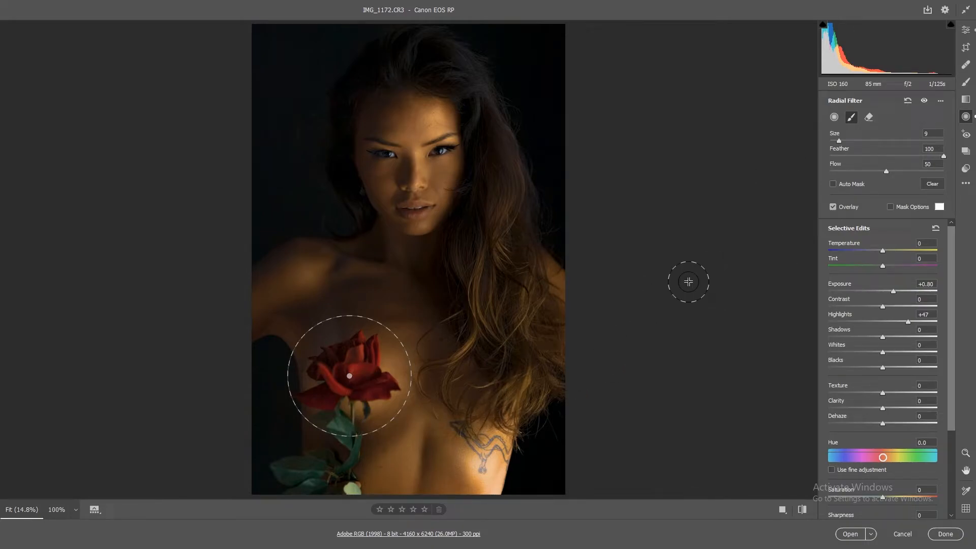
{"action": "key", "text": "z"}
{"action": "key", "text": "z"}
{"action": "left_click", "coordinate": [833, 117]}
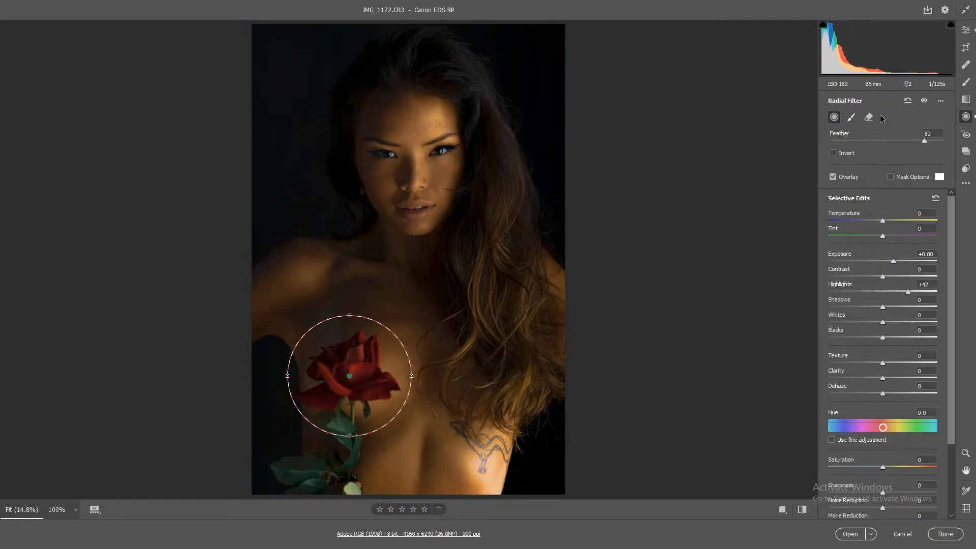
Step: Erase the radial filter's effect from the skin around the rose with a small, fully feathered eraser brush
{"action": "left_click", "coordinate": [868, 118]}
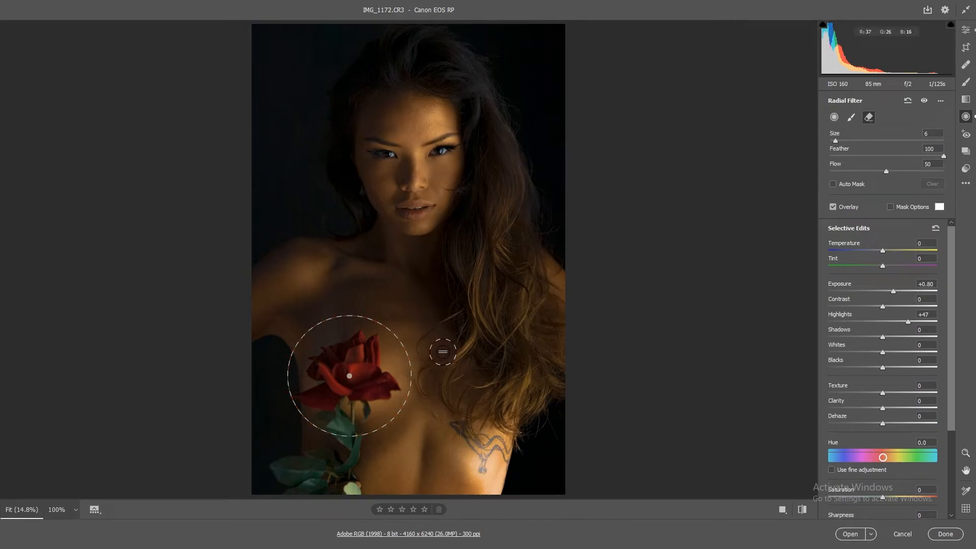
{"action": "key", "text": "bracketright"}
{"action": "key", "text": "bracketright"}
{"action": "key", "text": "bracketleft"}
{"action": "key", "text": "bracketleft"}
{"action": "mouse_move", "coordinate": [399, 357]}
{"action": "left_mouse_down"}
{"action": "mouse_move", "coordinate": [401, 399]}
{"action": "mouse_move", "coordinate": [402, 368]}
{"action": "left_mouse_up"}
{"action": "key", "text": "bracketleft"}
{"action": "key", "text": "bracketleft"}
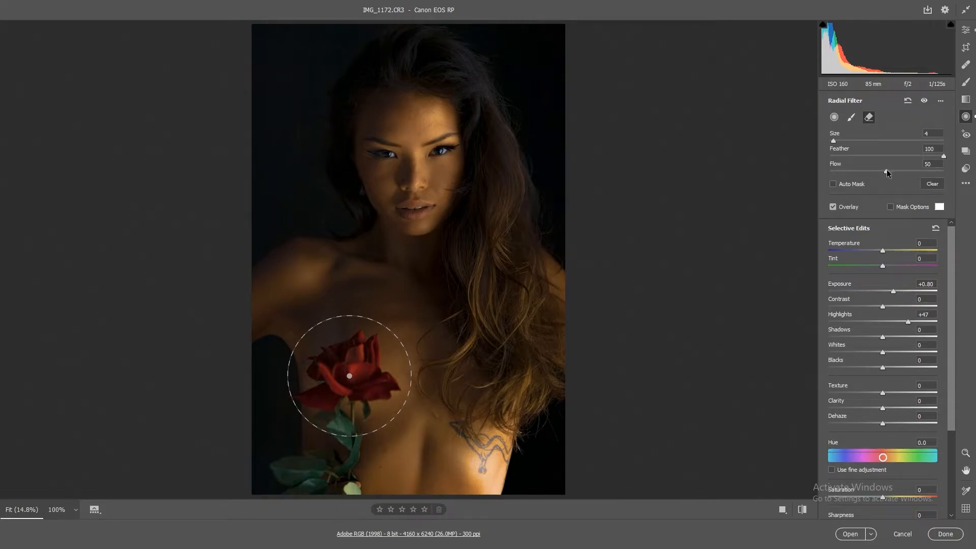
{"action": "mouse_move", "coordinate": [379, 408]}
{"action": "left_mouse_down"}
{"action": "mouse_move", "coordinate": [405, 378]}
{"action": "mouse_move", "coordinate": [386, 363]}
{"action": "mouse_move", "coordinate": [403, 372]}
{"action": "mouse_move", "coordinate": [396, 403]}
{"action": "mouse_move", "coordinate": [347, 407]}
{"action": "left_mouse_up"}
{"action": "left_click_drag", "start_coordinate": [322, 335], "coordinate": [351, 328]}
Step: Set the rose's radial filter Exposure to +1.00 and return to the global edit settings
{"action": "left_click", "coordinate": [835, 117]}
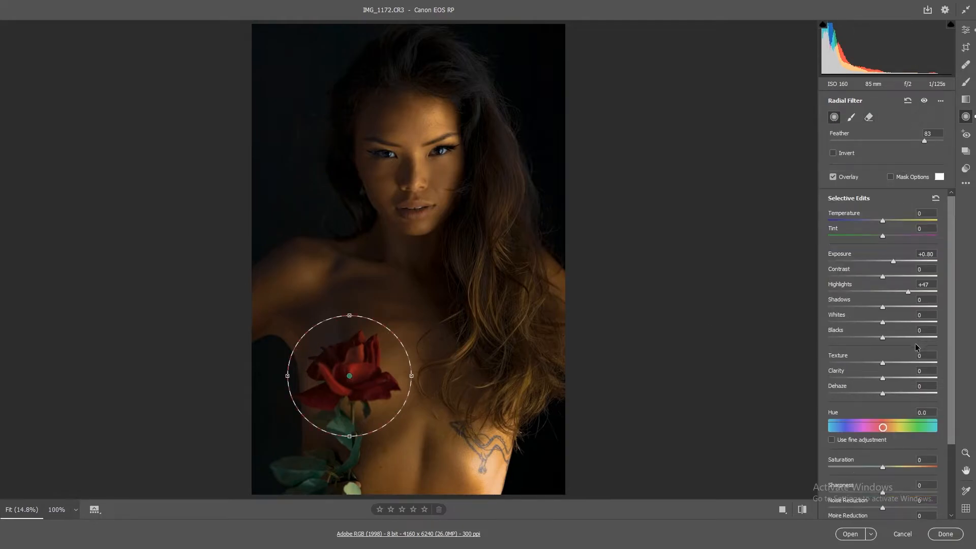
{"action": "left_click", "coordinate": [893, 261]}
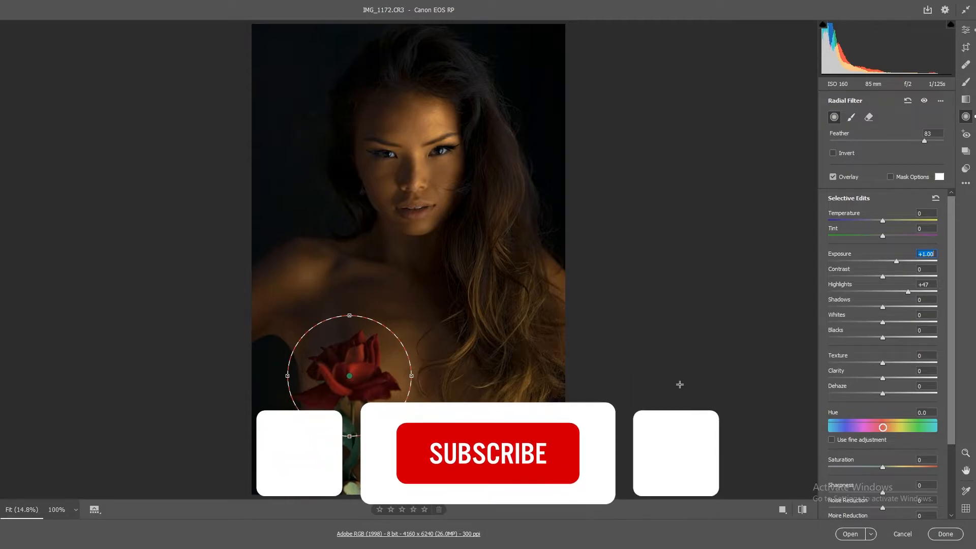
{"action": "left_click", "coordinate": [966, 30]}
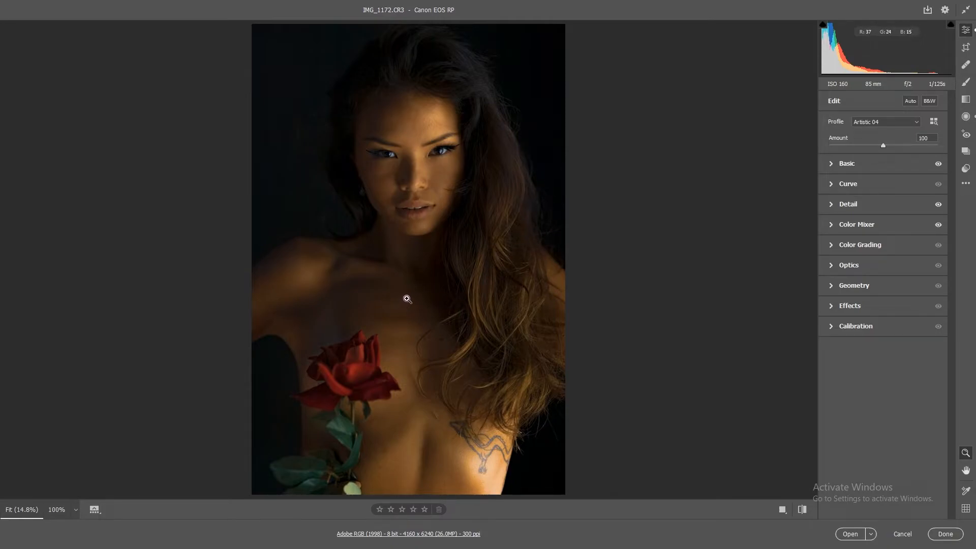
{"action": "left_click", "coordinate": [832, 163]}
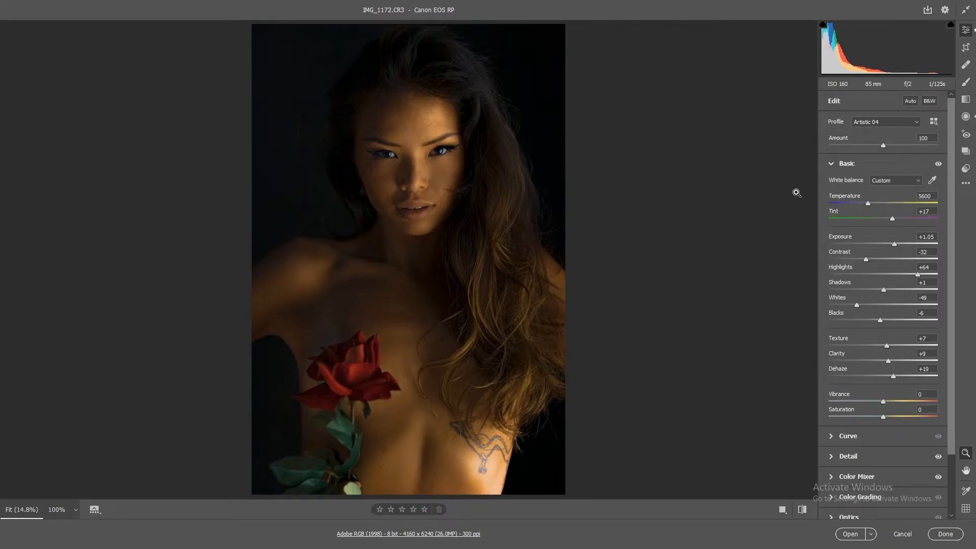
{"action": "left_click", "coordinate": [831, 164]}
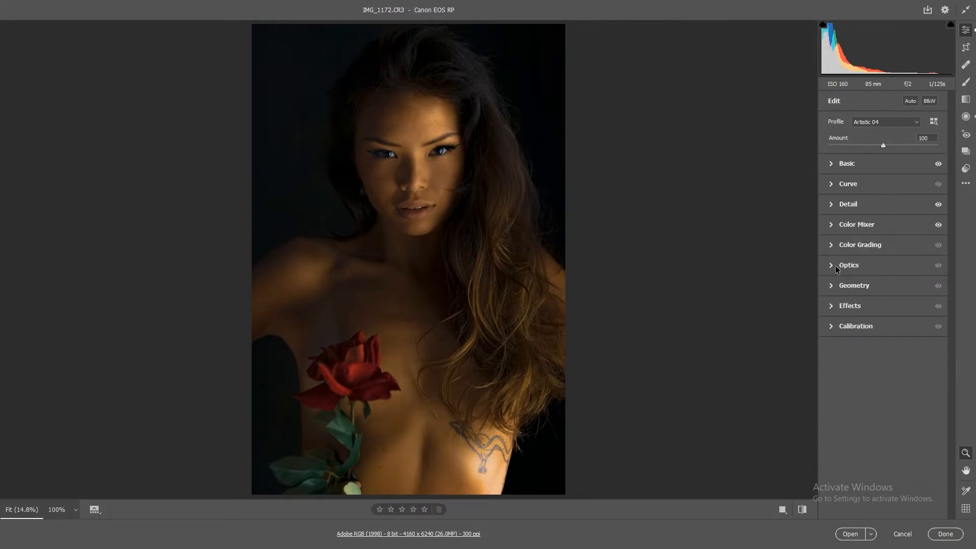
Step: Lower the Red Primary hue slightly in the Calibration settings
{"action": "left_click", "coordinate": [832, 327]}
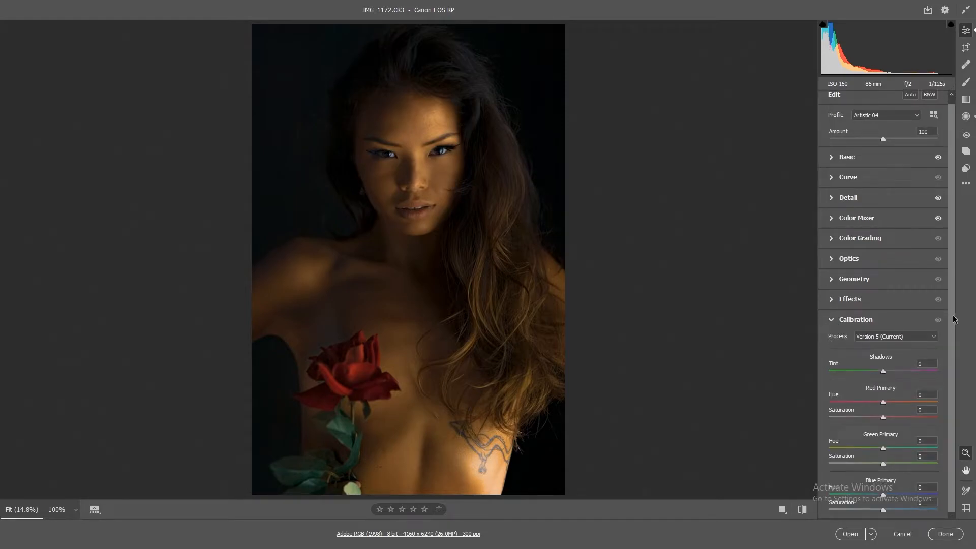
{"action": "left_click_drag", "start_coordinate": [884, 401], "coordinate": [870, 405]}
{"action": "left_click", "coordinate": [830, 320]}
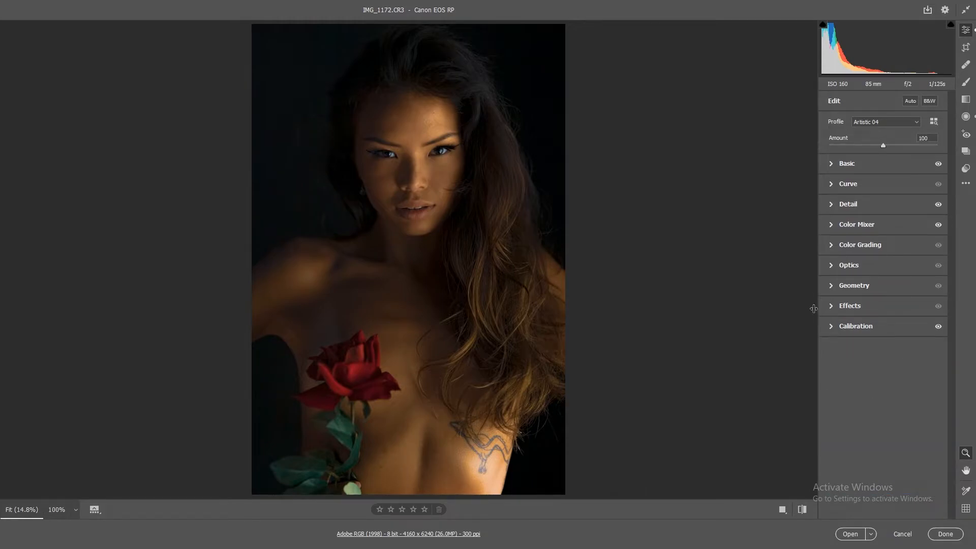
Step: Tint the midtones slightly orange in Color Grading
{"action": "left_click", "coordinate": [831, 246]}
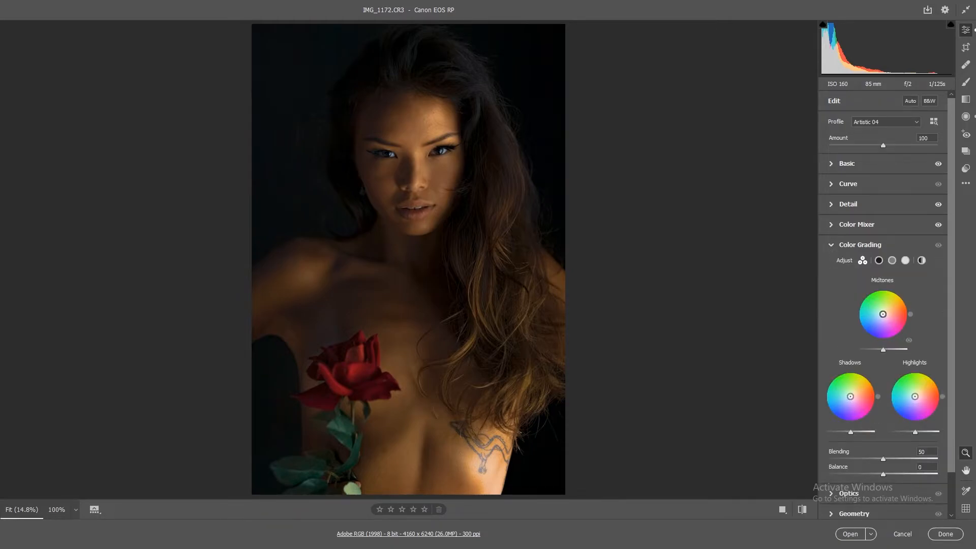
{"action": "left_click_drag", "start_coordinate": [882, 314], "coordinate": [883, 313]}
{"action": "left_click_drag", "start_coordinate": [884, 314], "coordinate": [886, 314]}
{"action": "left_click_drag", "start_coordinate": [885, 314], "coordinate": [884, 313]}
{"action": "left_click_drag", "start_coordinate": [905, 298], "coordinate": [907, 307]}
Step: Tint the highlights slightly blue and the shadows orange with hue 40 and saturation 9 in Color Grading
{"action": "left_click_drag", "start_coordinate": [921, 401], "coordinate": [918, 395]}
{"action": "left_click_drag", "start_coordinate": [936, 383], "coordinate": [938, 388]}
{"action": "double_click", "coordinate": [917, 395]}
{"action": "left_click_drag", "start_coordinate": [907, 404], "coordinate": [908, 399]}
{"action": "left_click_drag", "start_coordinate": [850, 397], "coordinate": [852, 395]}
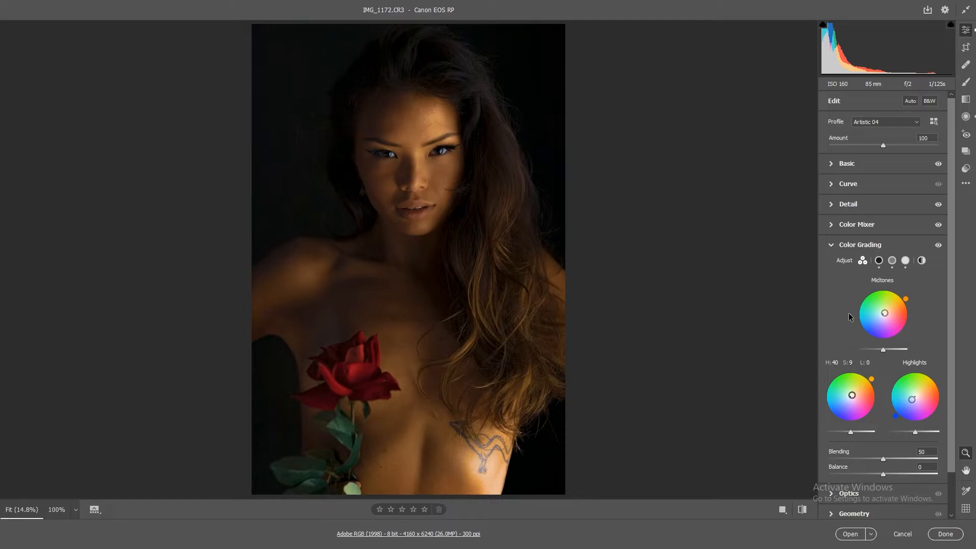
{"action": "left_click", "coordinate": [832, 246]}
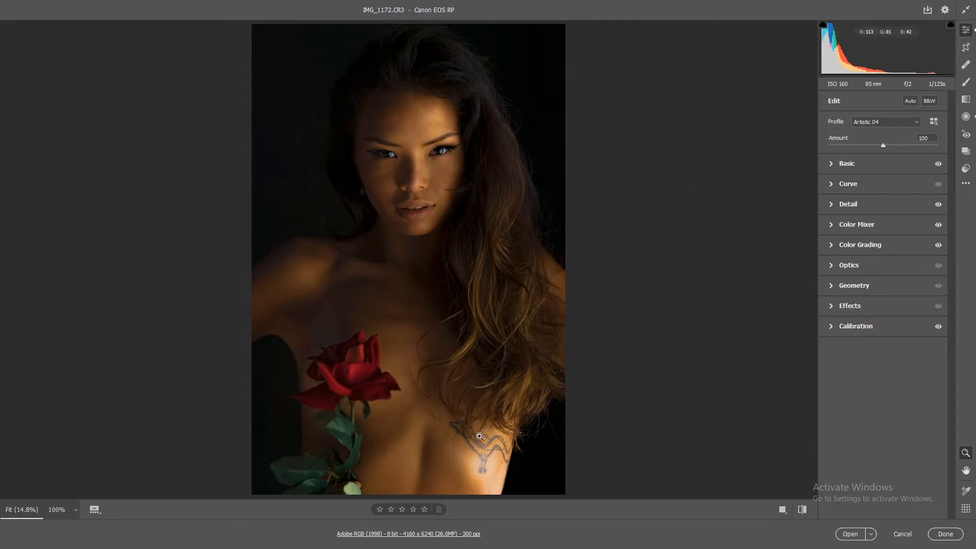
Step: Compare the portrait before and after the raw adjustments, and open the developed image in Photoshop
{"action": "left_click", "coordinate": [781, 510]}
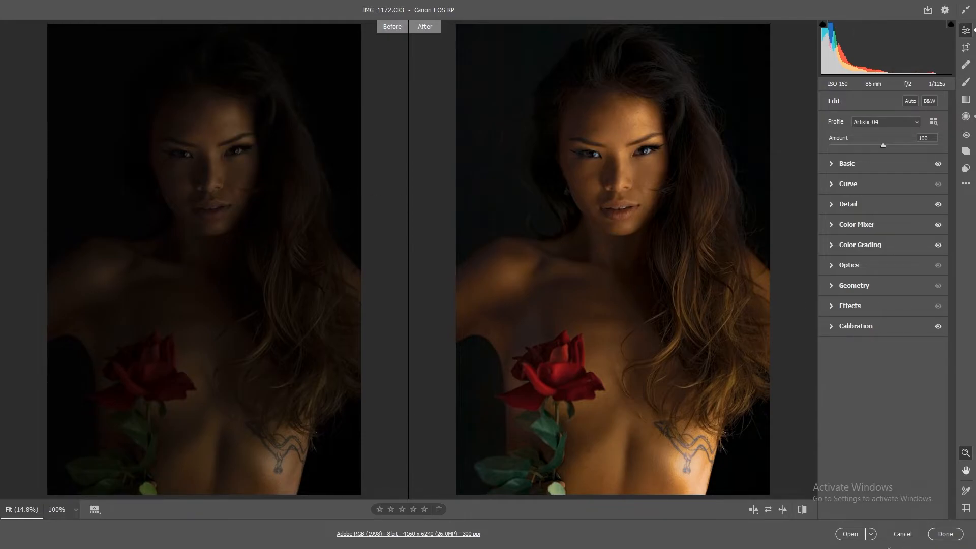
{"action": "left_click", "coordinate": [850, 533]}
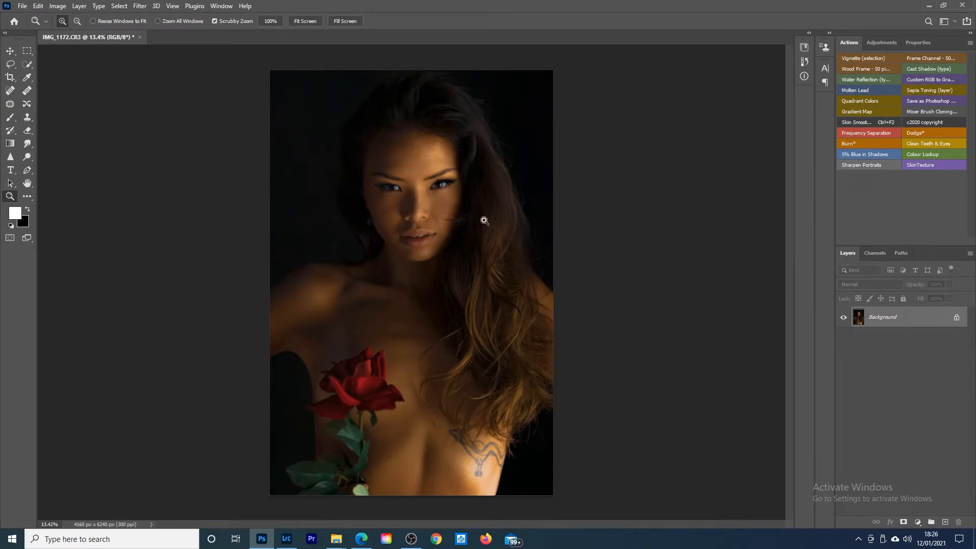
Step: Remove individual small blemishes from the forehead with the content-aware Spot Healing Brush
{"action": "left_click", "coordinate": [439, 143]}
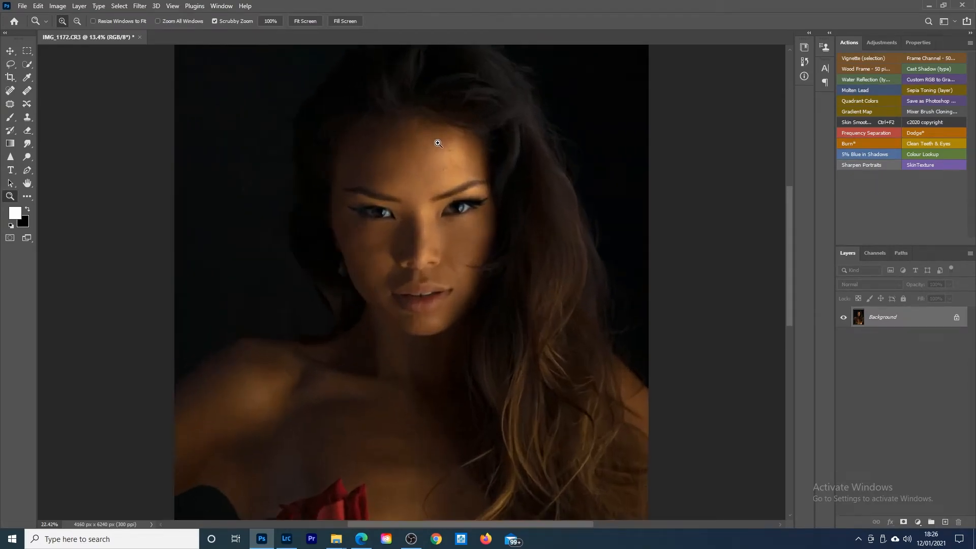
{"action": "left_click_drag", "start_coordinate": [438, 143], "coordinate": [459, 140]}
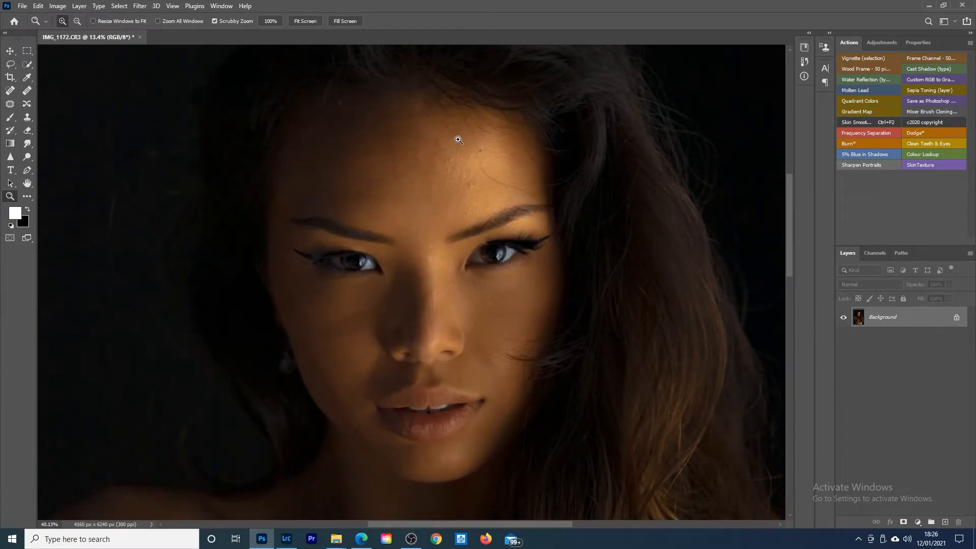
{"action": "left_click", "coordinate": [9, 92]}
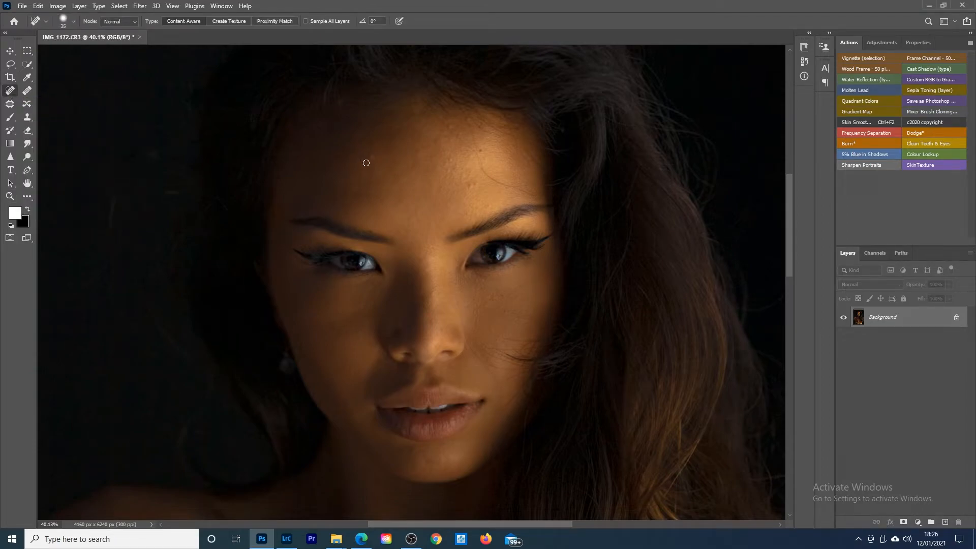
{"action": "key", "text": "]"}
{"action": "left_click", "coordinate": [392, 153]}
{"action": "left_click", "coordinate": [406, 140]}
{"action": "left_click", "coordinate": [481, 150]}
{"action": "left_click", "coordinate": [471, 186]}
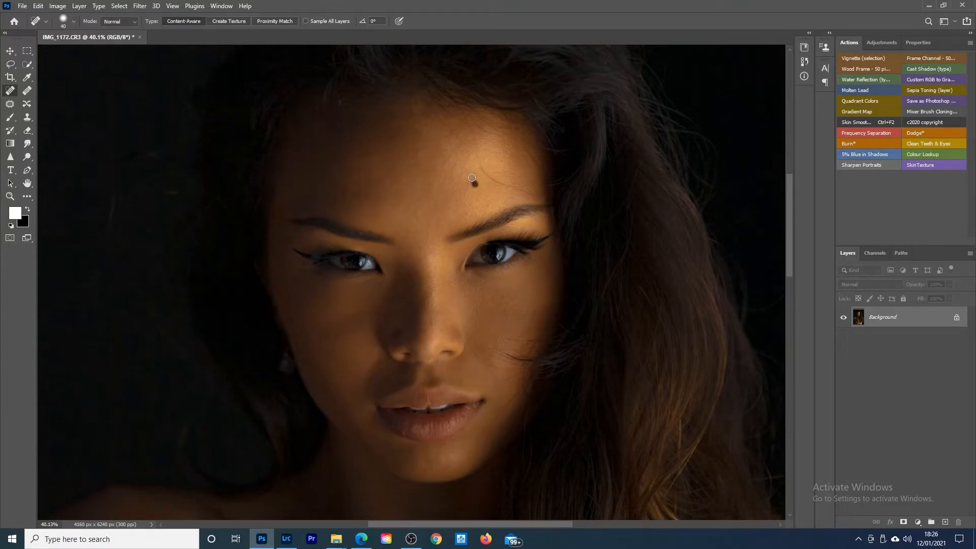
{"action": "left_click", "coordinate": [446, 153]}
{"action": "left_click", "coordinate": [435, 159]}
{"action": "left_click", "coordinate": [444, 163]}
{"action": "left_click", "coordinate": [356, 186]}
Step: Heal the remaining spots across the middle and shadowed side of the forehead, varying the Spot Healing Brush size
{"action": "key", "text": "bracketright"}
{"action": "left_click", "coordinate": [394, 178]}
{"action": "left_click", "coordinate": [393, 167]}
{"action": "left_click", "coordinate": [382, 204]}
{"action": "left_click", "coordinate": [363, 197]}
{"action": "left_click", "coordinate": [414, 149]}
{"action": "left_click", "coordinate": [411, 125]}
{"action": "left_click", "coordinate": [410, 114]}
{"action": "key", "text": "bracketright"}
{"action": "key", "text": "bracketright"}
{"action": "left_click", "coordinate": [390, 145]}
{"action": "left_click", "coordinate": [398, 134]}
{"action": "left_click", "coordinate": [407, 122]}
{"action": "key", "text": "bracketleft"}
{"action": "key", "text": "bracketleft"}
{"action": "left_click", "coordinate": [430, 114]}
{"action": "mouse_move", "coordinate": [445, 126]}
{"action": "left_mouse_down"}
{"action": "mouse_move", "coordinate": [469, 147]}
{"action": "mouse_move", "coordinate": [443, 126]}
{"action": "left_mouse_up"}
{"action": "key", "text": "bracketleft"}
Step: Remove the stray hair and marks from the lit side of the forehead and below the lit eye
{"action": "left_click", "coordinate": [465, 144]}
{"action": "mouse_move", "coordinate": [511, 185]}
{"action": "left_mouse_down"}
{"action": "mouse_move", "coordinate": [464, 115]}
{"action": "mouse_move", "coordinate": [467, 129]}
{"action": "mouse_move", "coordinate": [441, 121]}
{"action": "mouse_move", "coordinate": [473, 126]}
{"action": "left_mouse_up"}
{"action": "mouse_move", "coordinate": [522, 192]}
{"action": "left_mouse_down"}
{"action": "mouse_move", "coordinate": [533, 195]}
{"action": "mouse_move", "coordinate": [523, 181]}
{"action": "left_mouse_up"}
{"action": "left_click", "coordinate": [510, 188]}
{"action": "left_click", "coordinate": [546, 275]}
{"action": "left_click", "coordinate": [522, 286]}
Step: Clean the blemishes and stray hairs off the lit cheek beside the nose and mouth with the Spot Healing Brush
{"action": "key", "text": "["}
{"action": "key", "text": "["}
{"action": "left_click", "coordinate": [496, 366]}
{"action": "mouse_move", "coordinate": [481, 358]}
{"action": "left_mouse_down"}
{"action": "mouse_move", "coordinate": [467, 334]}
{"action": "mouse_move", "coordinate": [519, 359]}
{"action": "mouse_move", "coordinate": [458, 386]}
{"action": "mouse_move", "coordinate": [497, 413]}
{"action": "left_mouse_up"}
{"action": "left_click", "coordinate": [490, 354]}
{"action": "key", "text": "["}
{"action": "key", "text": "["}
{"action": "left_click_drag", "start_coordinate": [518, 360], "coordinate": [505, 348]}
{"action": "left_click_drag", "start_coordinate": [517, 392], "coordinate": [530, 351]}
{"action": "key", "text": "]"}
Step: Retouch the marks on the shadowed cheek with a smaller Healing Brush using sampled skin
{"action": "key", "text": "shift+j"}
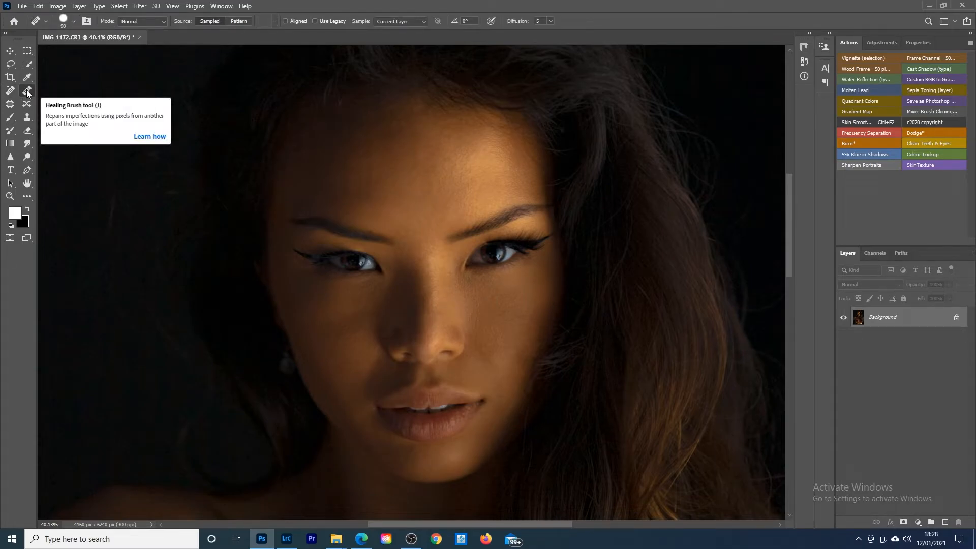
{"action": "key", "text": "bracketleft"}
{"action": "key", "text": "bracketleft"}
{"action": "key", "text": "bracketleft"}
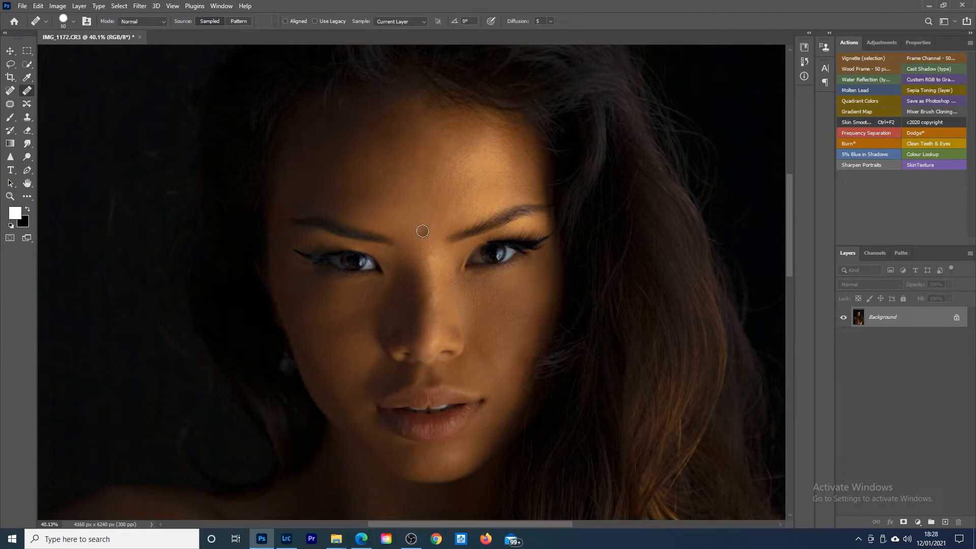
{"action": "key", "text": "bracketleft"}
{"action": "left_click", "coordinate": [362, 346], "text": "alt"}
{"action": "left_click", "coordinate": [358, 325]}
{"action": "left_click", "coordinate": [336, 327]}
{"action": "left_click", "coordinate": [334, 324]}
{"action": "left_click", "coordinate": [327, 335]}
{"action": "left_click", "coordinate": [326, 339]}
Step: Inspect the skin around the rose and the retouched face for remaining blemishes
{"action": "key", "text": "shift+j"}
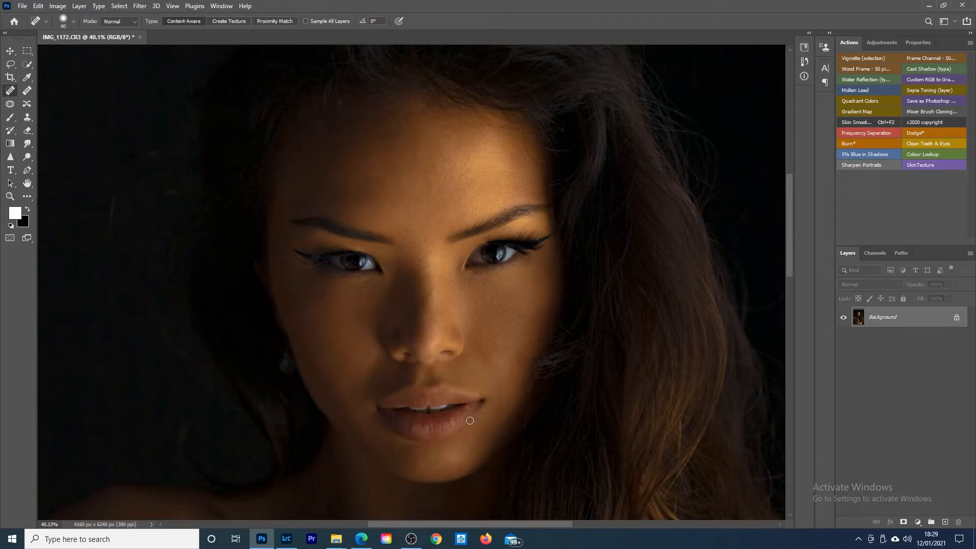
{"action": "left_click_drag", "start_coordinate": [415, 211], "coordinate": [356, 224]}
{"action": "left_click_drag", "start_coordinate": [403, 496], "coordinate": [448, 493]}
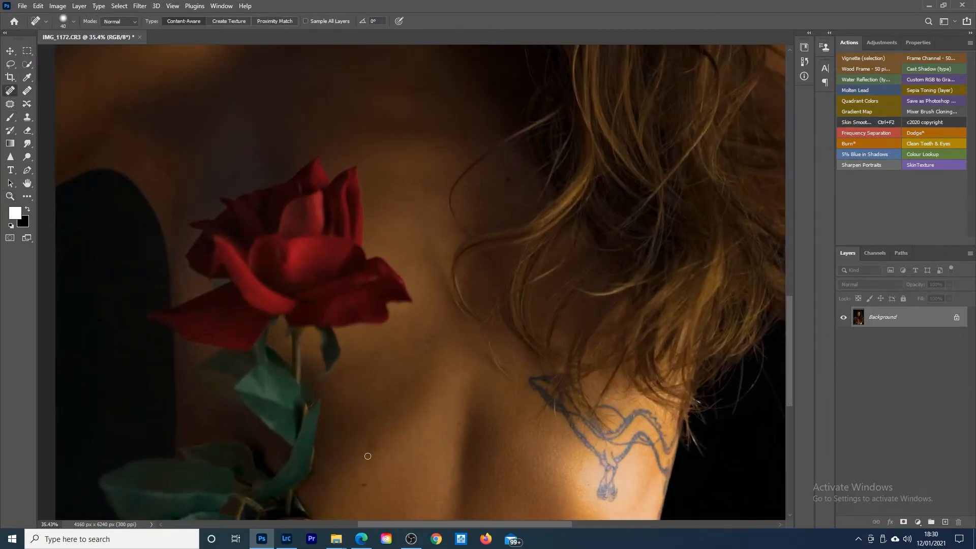
{"action": "key", "text": "z"}
{"action": "left_click_drag", "start_coordinate": [473, 272], "coordinate": [422, 268]}
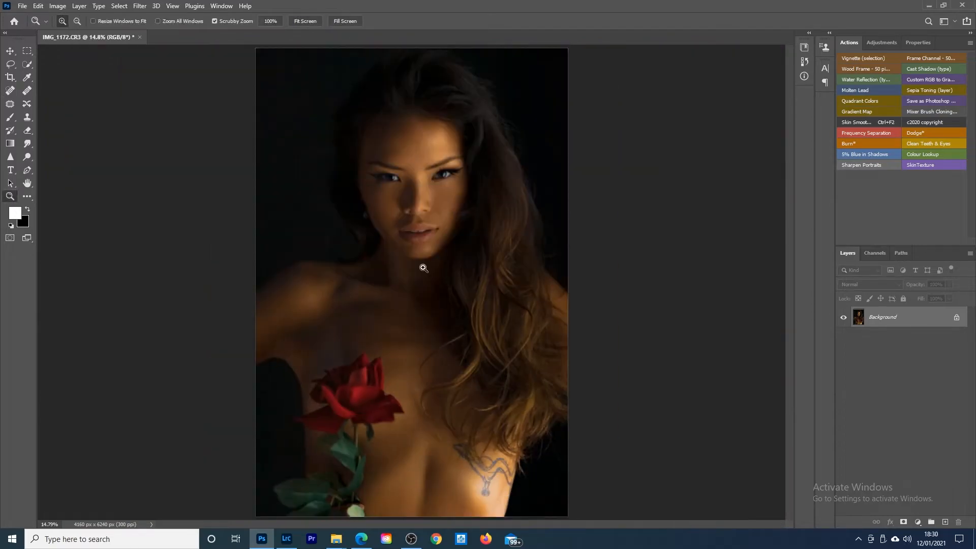
{"action": "left_click_drag", "start_coordinate": [408, 152], "coordinate": [453, 141]}
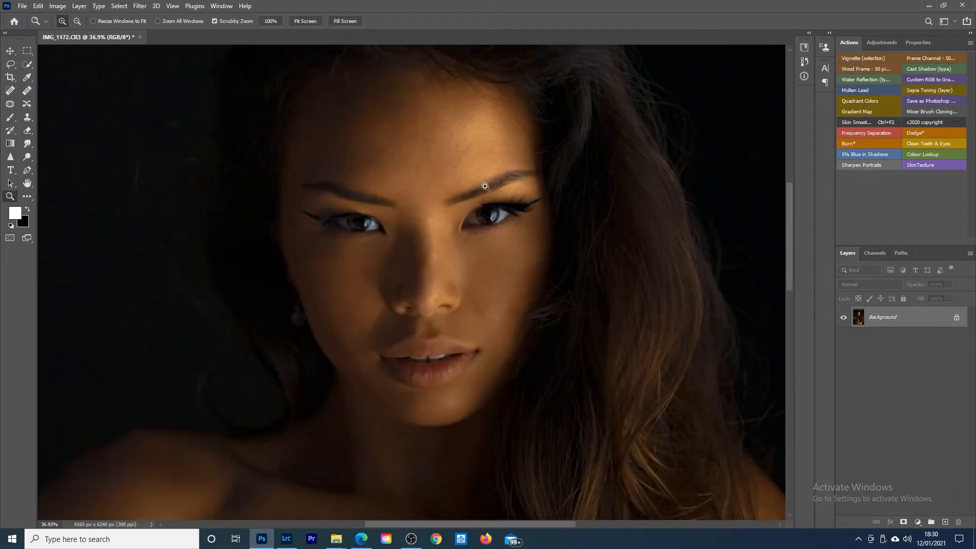
{"action": "left_click_drag", "start_coordinate": [497, 194], "coordinate": [441, 158]}
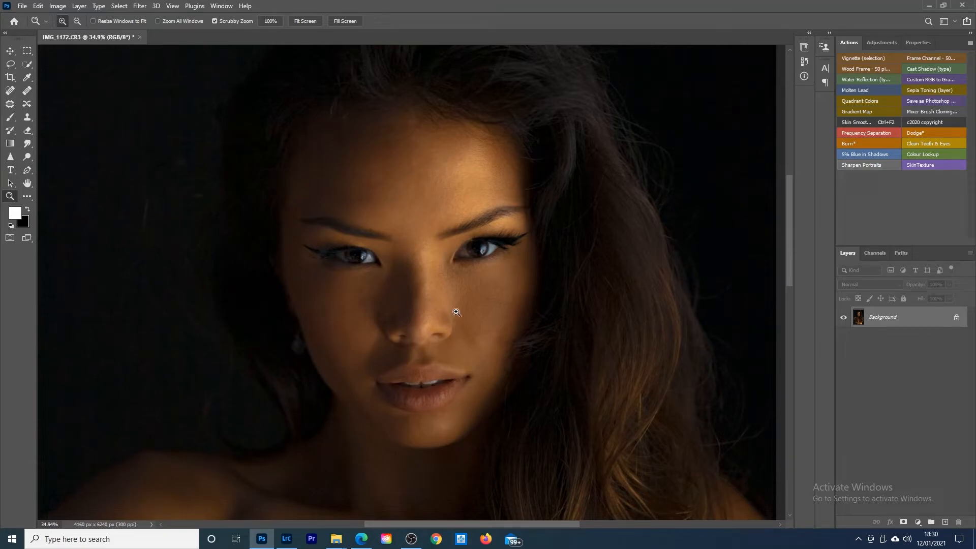
Step: Run the Dodge action above the Background and set up the Brush at 1% flow for its mask
{"action": "left_click_drag", "start_coordinate": [469, 271], "coordinate": [434, 278]}
{"action": "left_click_drag", "start_coordinate": [451, 236], "coordinate": [467, 221]}
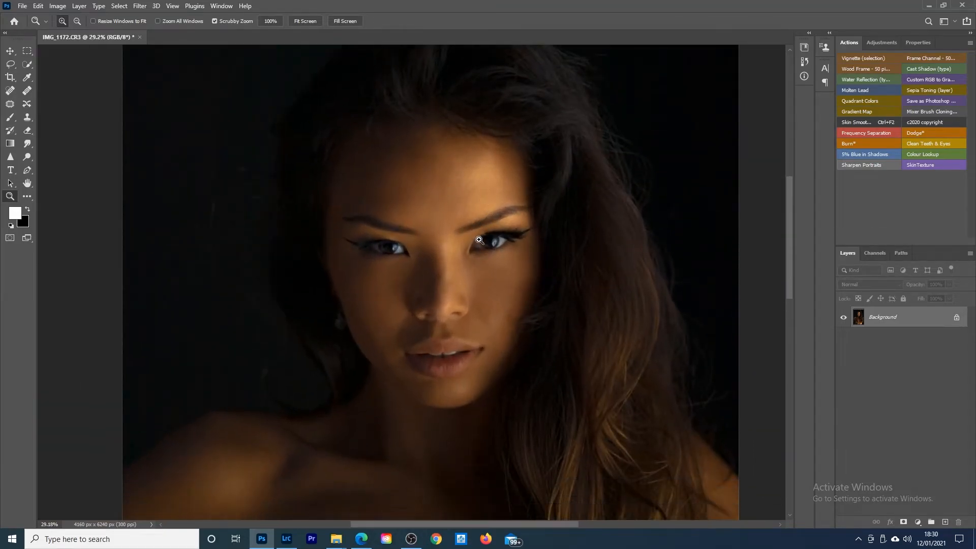
{"action": "left_click", "coordinate": [923, 131]}
{"action": "left_click", "coordinate": [10, 120]}
{"action": "left_click_drag", "start_coordinate": [266, 25], "coordinate": [193, 29]}
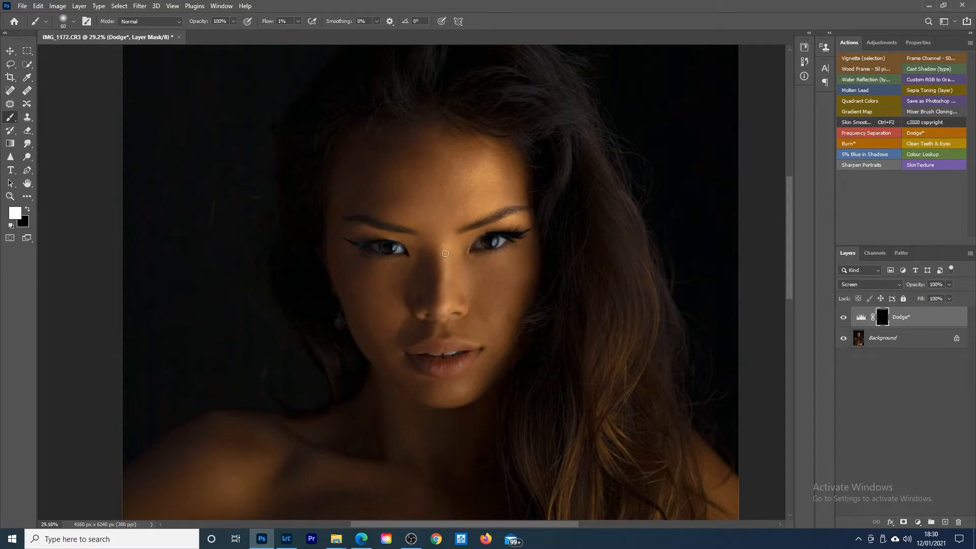
Step: Paint white on the Dodge mask to brighten the highlights of the face, adapting the brush size to each area
{"action": "key", "text": "bracketright"}
{"action": "key", "text": "bracketright"}
{"action": "key", "text": "bracketright"}
{"action": "key", "text": "bracketright"}
{"action": "mouse_move", "coordinate": [484, 188]}
{"action": "left_mouse_down"}
{"action": "mouse_move", "coordinate": [491, 196]}
{"action": "mouse_move", "coordinate": [454, 208]}
{"action": "left_mouse_up"}
{"action": "key", "text": "bracketleft"}
{"action": "key", "text": "bracketleft"}
{"action": "key", "text": "bracketright"}
{"action": "key", "text": "bracketright"}
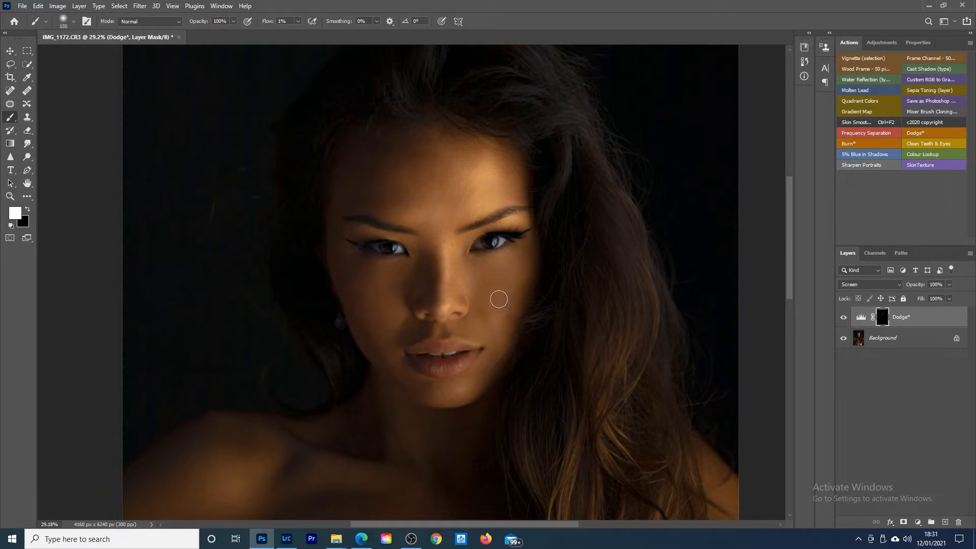
{"action": "key", "text": "bracketright"}
{"action": "key", "text": "bracketleft"}
{"action": "key", "text": "bracketleft"}
{"action": "key", "text": "bracketleft"}
{"action": "key", "text": "bracketleft"}
Step: Compare the portrait with and without the Dodge layer, both close up and with the whole image in view
{"action": "left_click", "coordinate": [843, 318]}
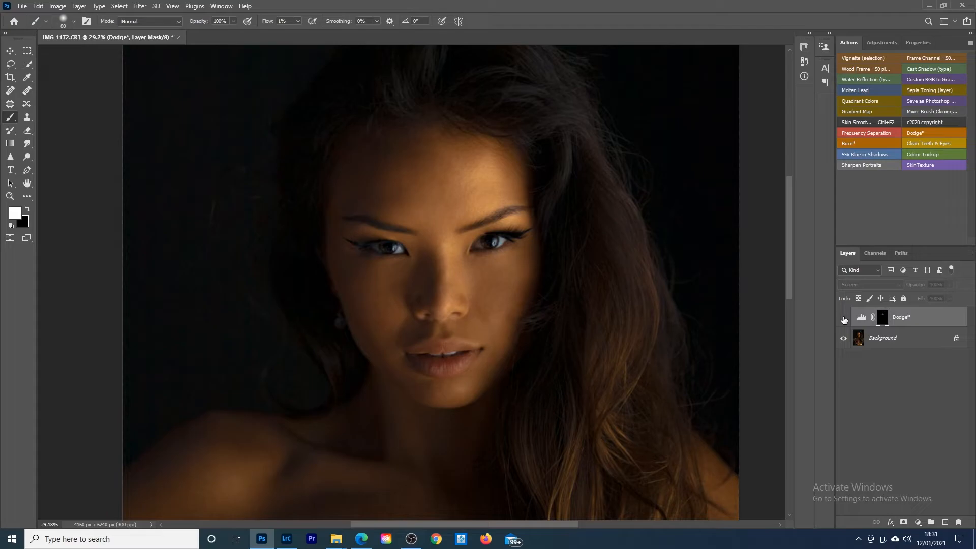
{"action": "left_click", "coordinate": [844, 319]}
{"action": "left_click", "coordinate": [844, 318]}
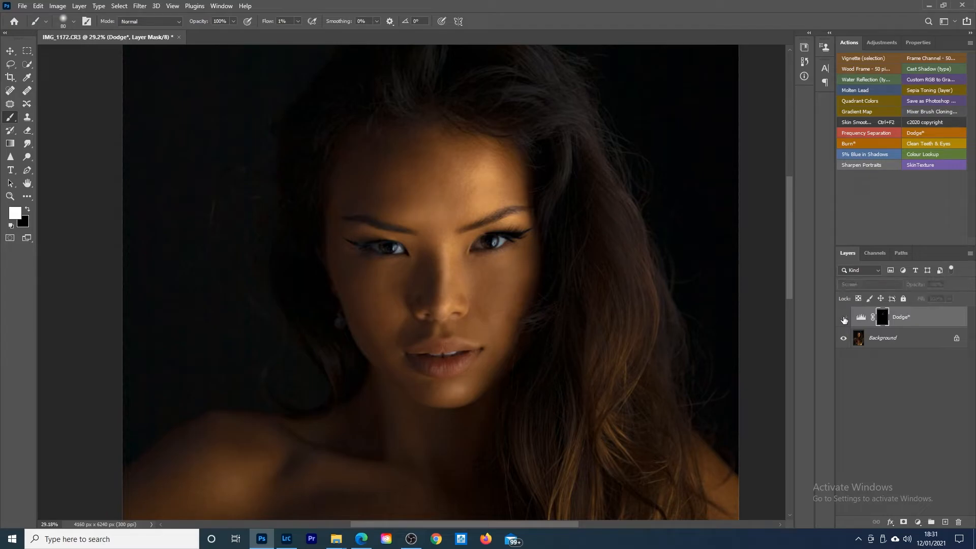
{"action": "left_click", "coordinate": [844, 318]}
{"action": "left_click", "coordinate": [844, 319]}
{"action": "left_click", "coordinate": [14, 194]}
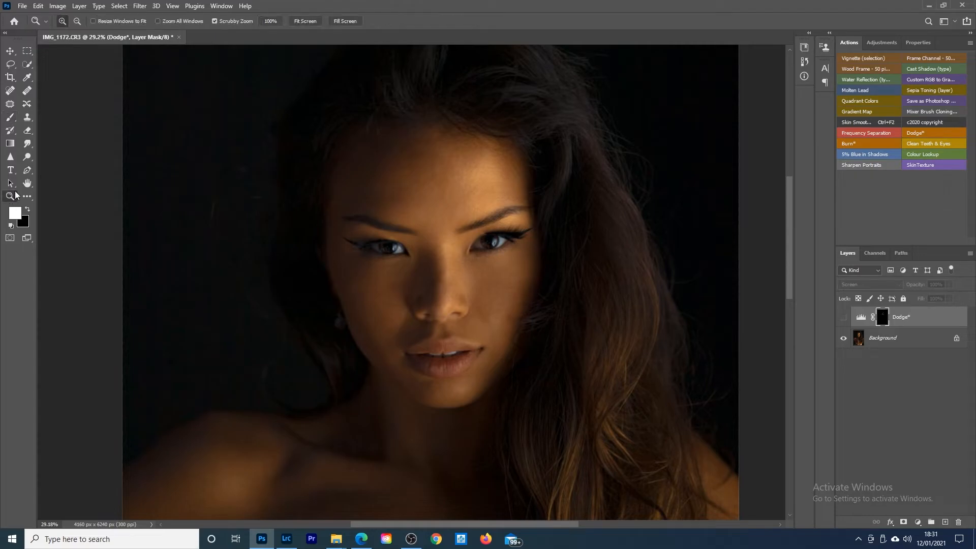
{"action": "left_click", "coordinate": [305, 21]}
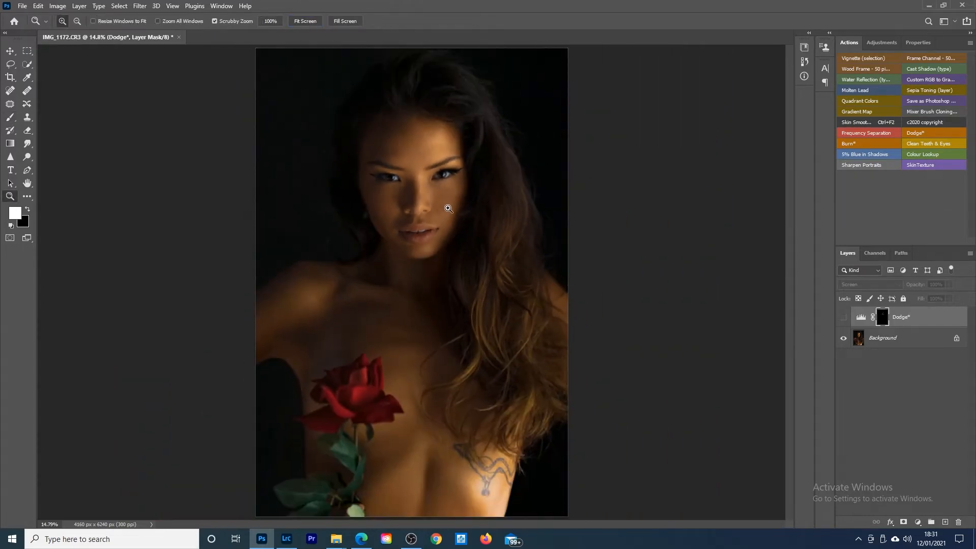
{"action": "left_click", "coordinate": [844, 318]}
{"action": "left_click", "coordinate": [844, 318]}
{"action": "left_click", "coordinate": [843, 318]}
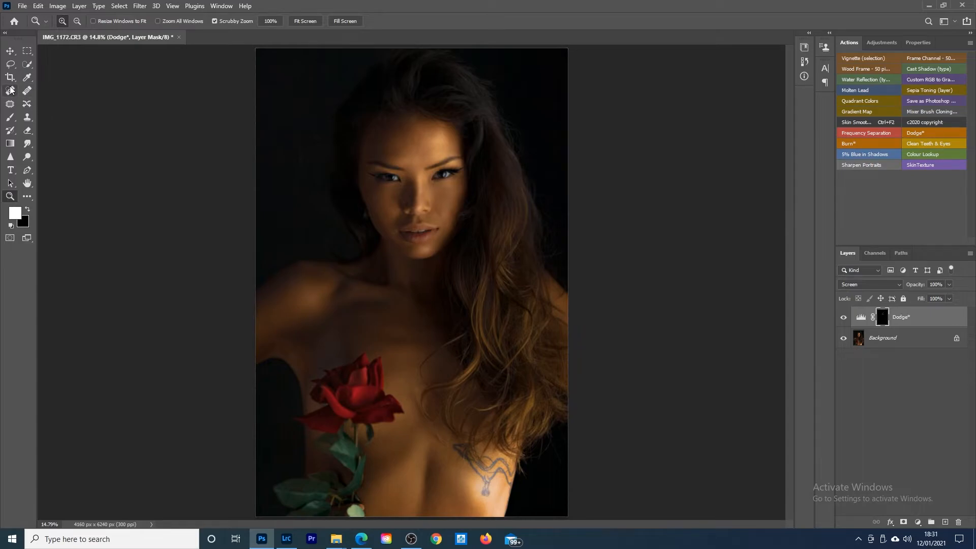
Step: Brighten the highlights on the shoulder and chest through the Dodge mask with a larger white brush at 1% flow
{"action": "left_click", "coordinate": [10, 116]}
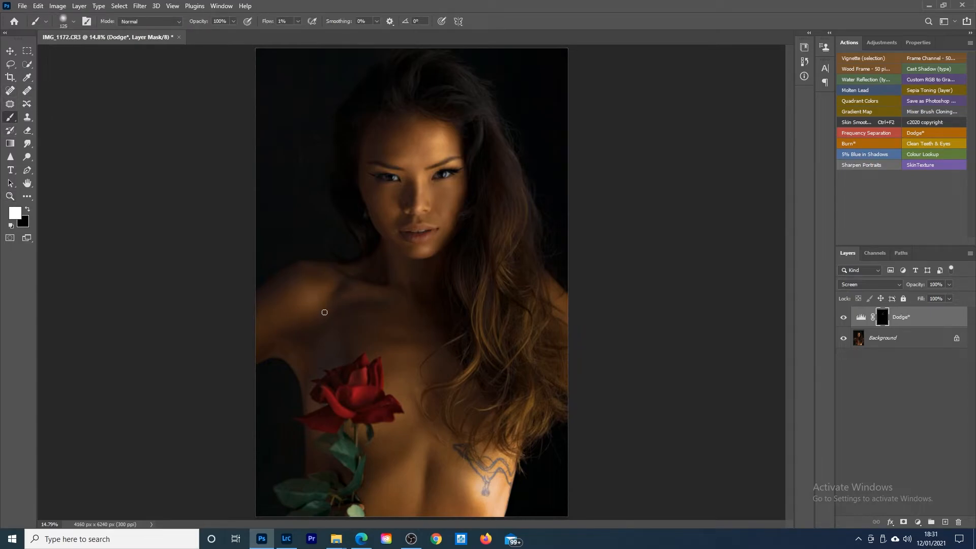
{"action": "key", "text": "bracketright"}
{"action": "key", "text": "bracketright"}
{"action": "key", "text": "bracketright"}
{"action": "key", "text": "bracketright"}
{"action": "key", "text": "bracketright"}
{"action": "key", "text": "bracketleft"}
{"action": "key", "text": "bracketleft"}
{"action": "key", "text": "bracketleft"}
Step: Compare the image with and without the Dodge layer and examine the skin of the face close up
{"action": "left_click", "coordinate": [843, 318]}
{"action": "left_click", "coordinate": [844, 318]}
{"action": "left_click", "coordinate": [10, 196]}
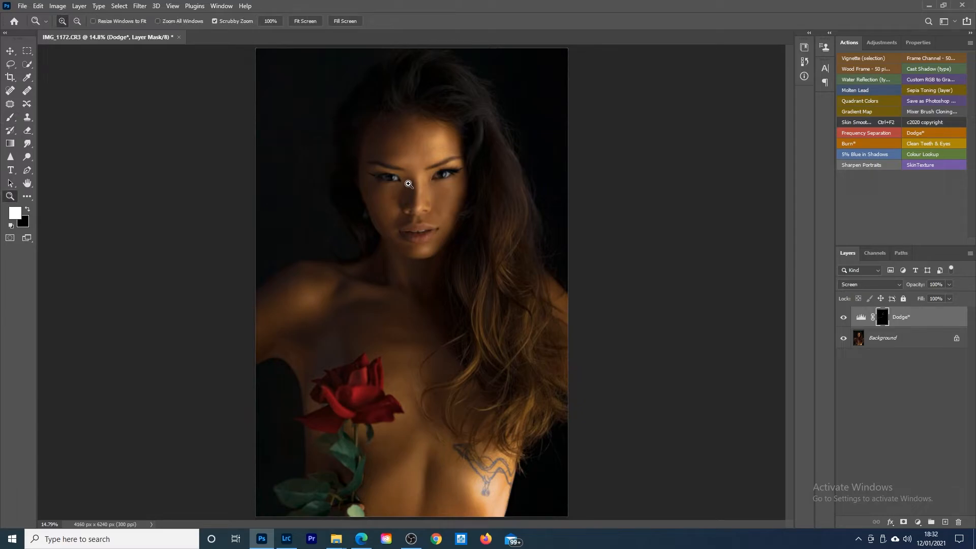
{"action": "left_click_drag", "start_coordinate": [409, 152], "coordinate": [431, 148]}
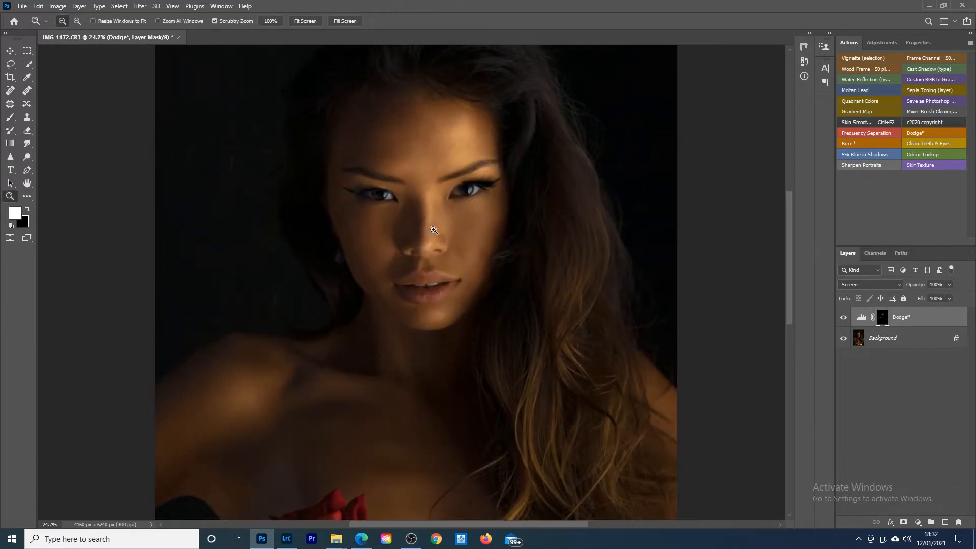
{"action": "scroll", "coordinate": [414, 261], "scroll_direction": "up", "scroll_amount": 2}
{"action": "scroll", "coordinate": [414, 261], "scroll_direction": "up", "scroll_amount": 3}
{"action": "scroll", "coordinate": [415, 261], "scroll_direction": "down", "scroll_amount": 4}
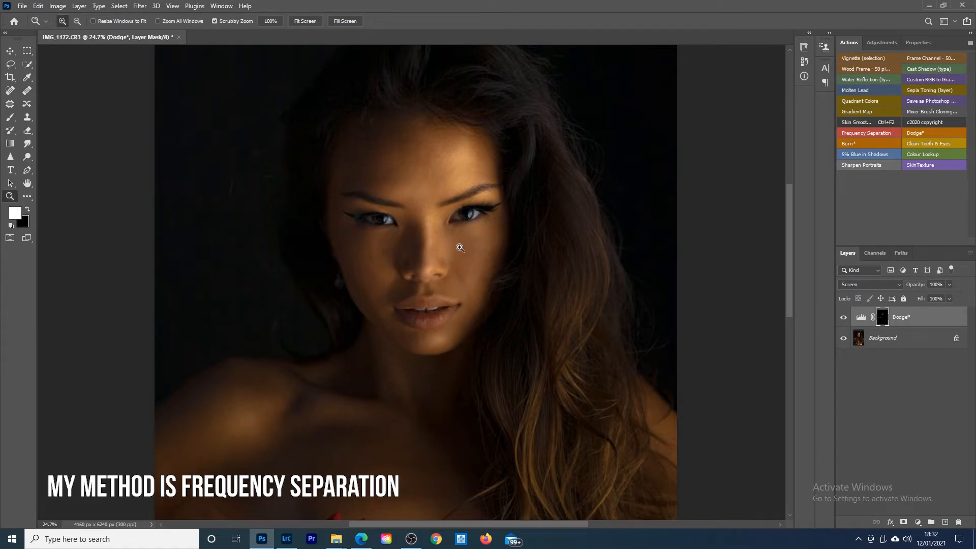
{"action": "scroll", "coordinate": [449, 258], "scroll_direction": "up", "scroll_amount": 2}
{"action": "scroll", "coordinate": [449, 258], "scroll_direction": "down", "scroll_amount": 1}
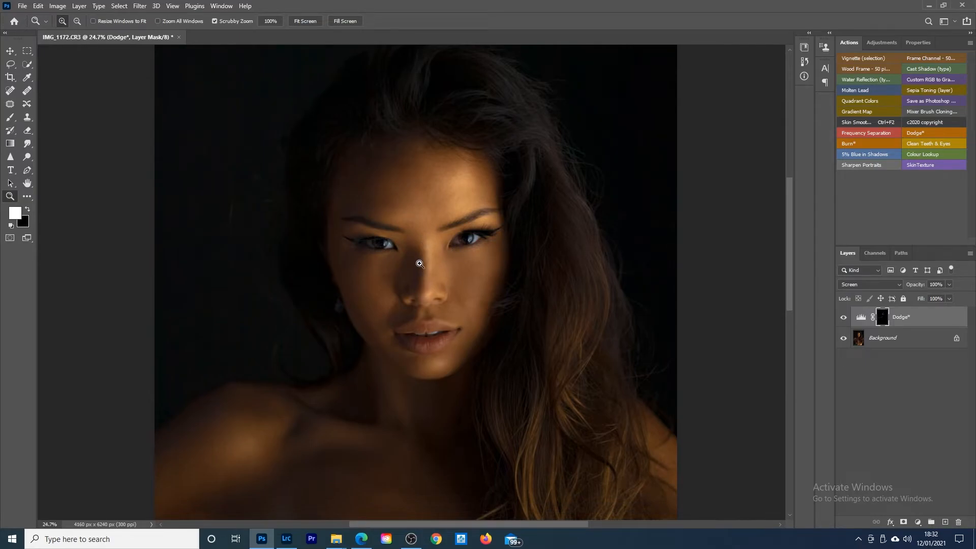
{"action": "scroll", "coordinate": [423, 262], "scroll_direction": "down", "scroll_amount": 1}
{"action": "scroll", "coordinate": [423, 262], "scroll_direction": "down", "scroll_amount": 1}
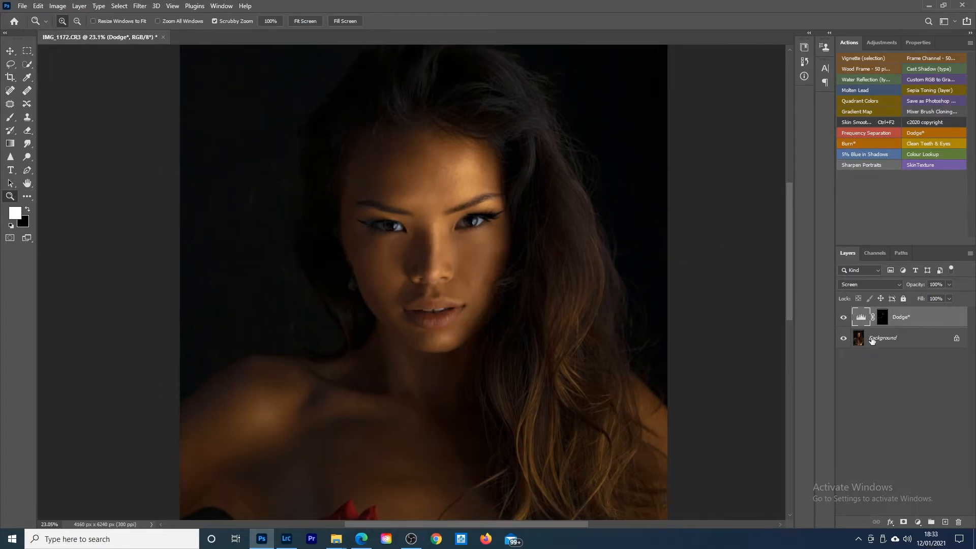
Step: Run the skin smoothing action on the Background with a 24-pixel High Pass and a 4-pixel Gaussian Blur
{"action": "left_click", "coordinate": [891, 339]}
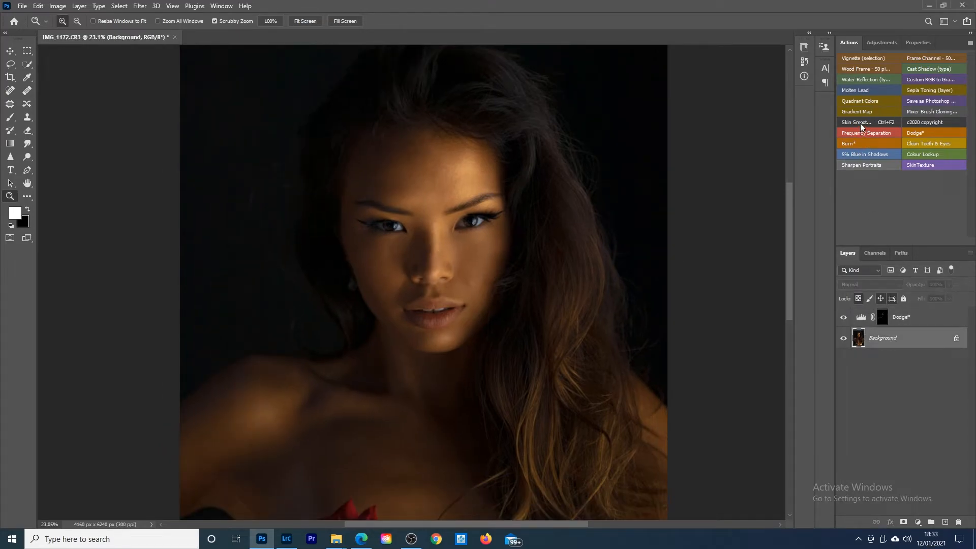
{"action": "left_click", "coordinate": [874, 123]}
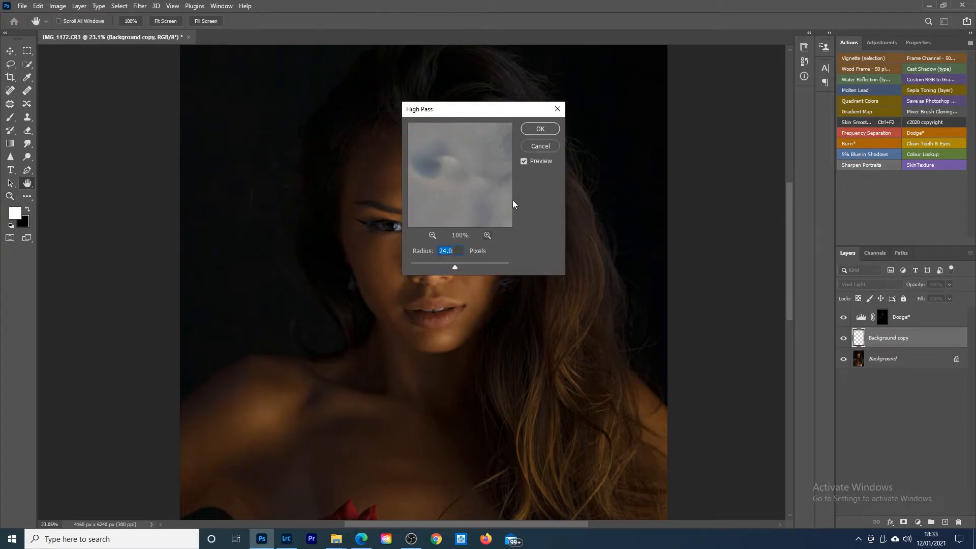
{"action": "left_click", "coordinate": [540, 130]}
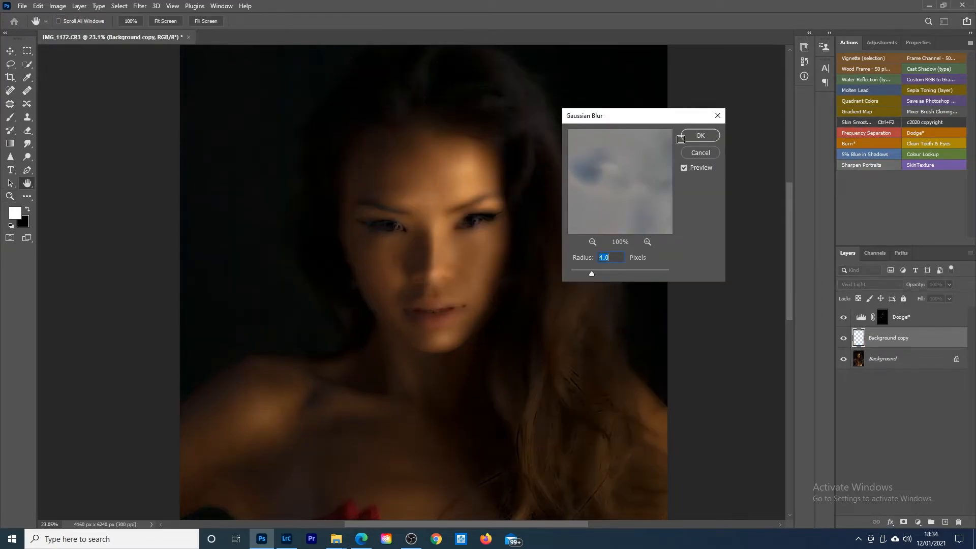
{"action": "left_click", "coordinate": [700, 135]}
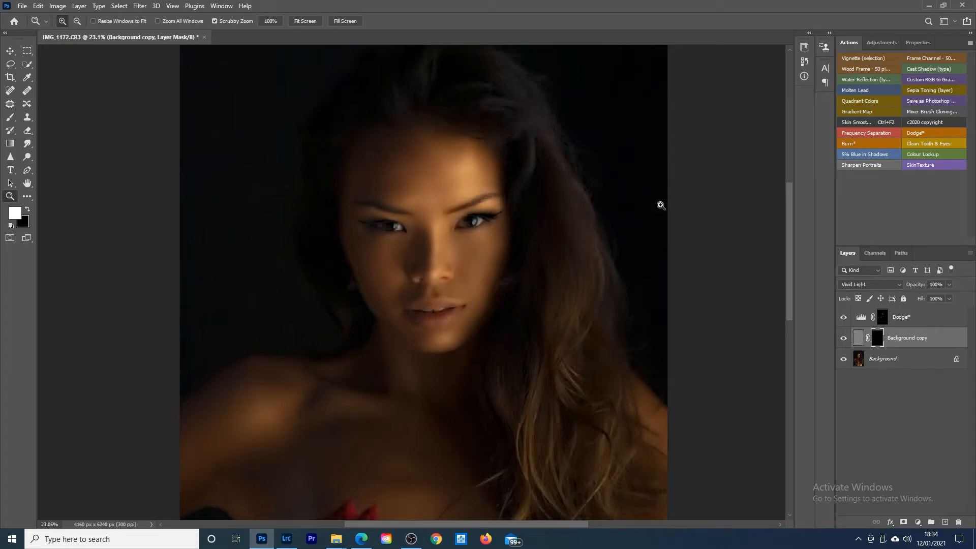
Step: Paint the skin smoothing onto the face through the layer's black mask with a white brush at 100% flow
{"action": "left_click", "coordinate": [10, 118]}
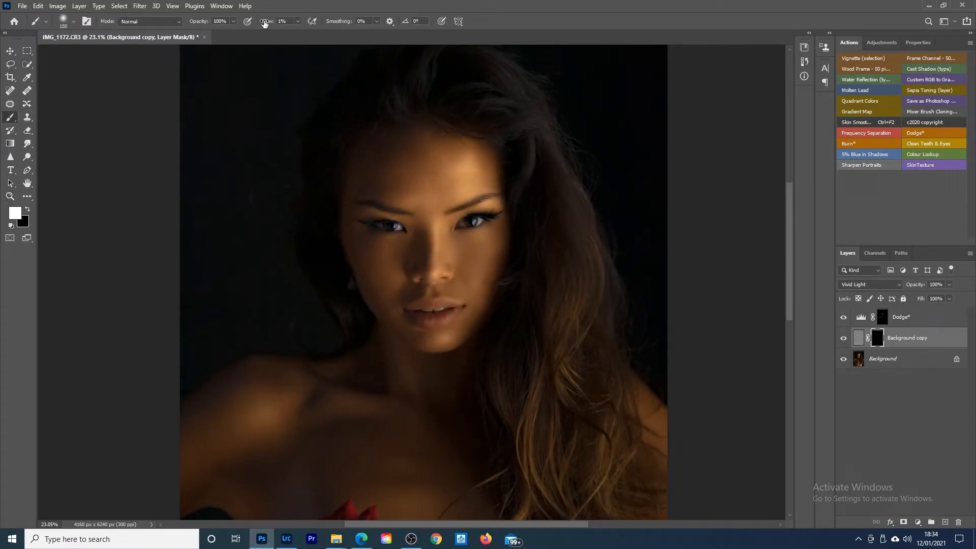
{"action": "left_click_drag", "start_coordinate": [264, 24], "coordinate": [364, 39]}
{"action": "key", "text": "bracketright"}
{"action": "key", "text": "bracketright"}
{"action": "key", "text": "bracketright"}
{"action": "mouse_move", "coordinate": [448, 188]}
{"action": "left_mouse_down"}
{"action": "mouse_move", "coordinate": [460, 163]}
{"action": "mouse_move", "coordinate": [419, 165]}
{"action": "left_mouse_up"}
{"action": "mouse_move", "coordinate": [421, 166]}
{"action": "left_mouse_down"}
{"action": "mouse_move", "coordinate": [458, 167]}
{"action": "mouse_move", "coordinate": [470, 183]}
{"action": "mouse_move", "coordinate": [482, 180]}
{"action": "mouse_move", "coordinate": [478, 156]}
{"action": "mouse_move", "coordinate": [483, 168]}
{"action": "mouse_move", "coordinate": [476, 181]}
{"action": "mouse_move", "coordinate": [415, 201]}
{"action": "mouse_move", "coordinate": [429, 223]}
{"action": "left_mouse_up"}
{"action": "key", "text": "["}
{"action": "key", "text": "["}
{"action": "key", "text": "["}
{"action": "key", "text": "["}
{"action": "key", "text": "["}
{"action": "key", "text": "bracketleft"}
Step: Lower the opacity of the skin smoothing layer to 25%
{"action": "left_click_drag", "start_coordinate": [921, 285], "coordinate": [881, 289]}
{"action": "left_click_drag", "start_coordinate": [882, 289], "coordinate": [882, 289]}
{"action": "left_click", "coordinate": [10, 196]}
{"action": "left_click_drag", "start_coordinate": [447, 202], "coordinate": [486, 204]}
{"action": "mouse_move", "coordinate": [427, 193]}
{"action": "left_mouse_down"}
{"action": "mouse_move", "coordinate": [444, 189]}
{"action": "mouse_move", "coordinate": [442, 205]}
{"action": "left_mouse_up"}
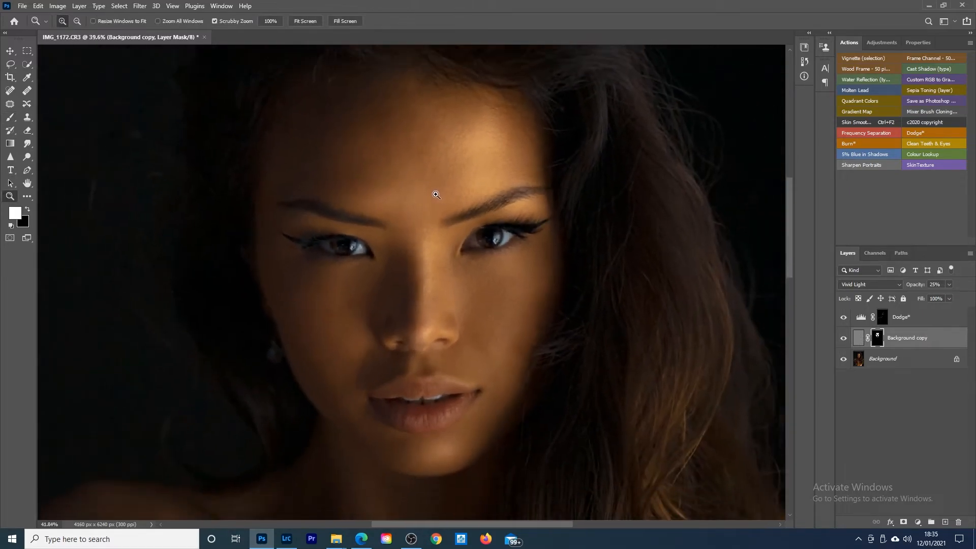
Step: Compare the face with and without the smoothing layer and check the result at several magnifications
{"action": "left_click", "coordinate": [843, 339]}
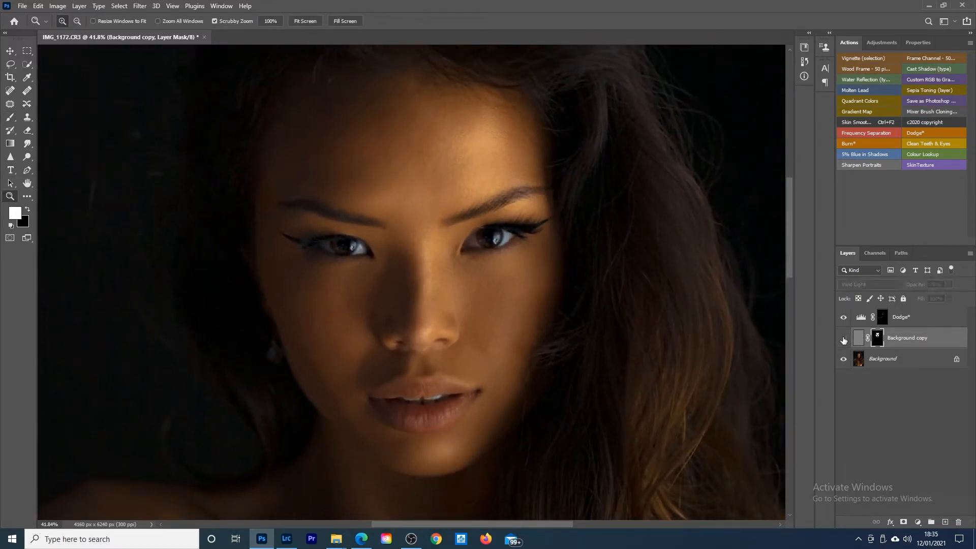
{"action": "left_click", "coordinate": [843, 338]}
{"action": "left_click", "coordinate": [844, 338]}
{"action": "left_click", "coordinate": [843, 339]}
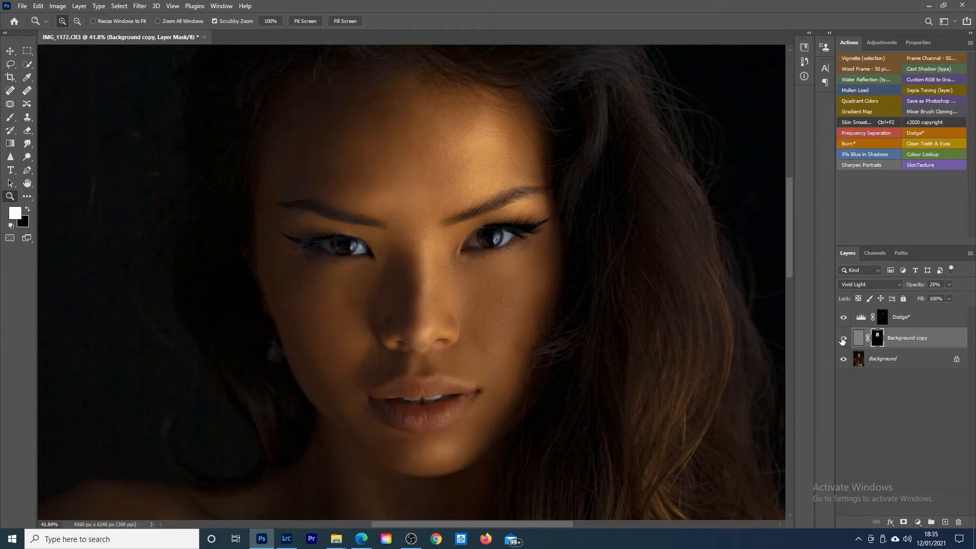
{"action": "left_click", "coordinate": [843, 339]}
{"action": "left_click", "coordinate": [844, 340]}
{"action": "left_click_drag", "start_coordinate": [466, 273], "coordinate": [445, 267]}
{"action": "scroll", "coordinate": [435, 286], "scroll_direction": "down", "scroll_amount": 1}
{"action": "mouse_move", "coordinate": [390, 253]}
{"action": "left_mouse_down"}
{"action": "mouse_move", "coordinate": [398, 257]}
{"action": "mouse_move", "coordinate": [382, 255]}
{"action": "left_mouse_up"}
{"action": "left_click_drag", "start_coordinate": [414, 185], "coordinate": [429, 185]}
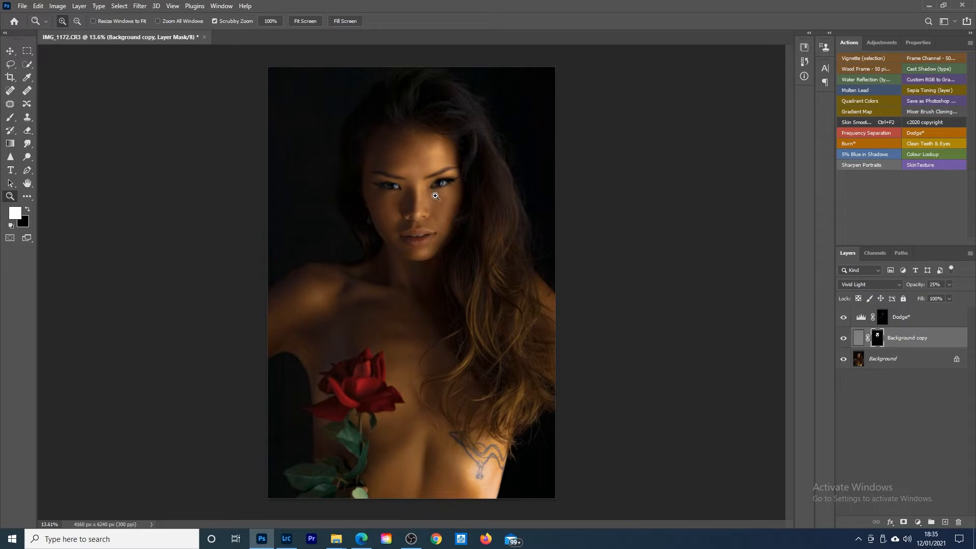
{"action": "left_click_drag", "start_coordinate": [442, 150], "coordinate": [446, 157]}
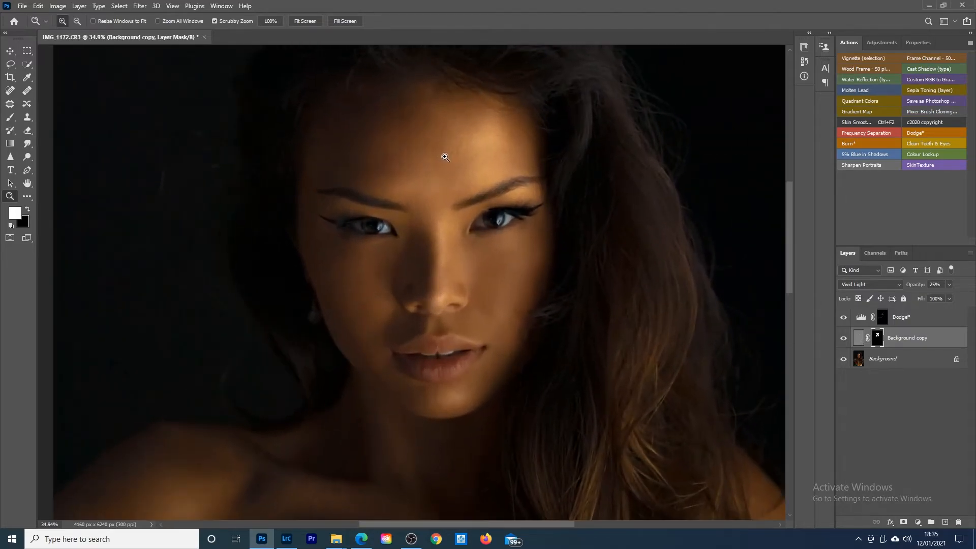
Step: Add a Curves adjustment above the Dodge layer and brighten it strongly, including a shadow point at input 25, output 57
{"action": "left_click_drag", "start_coordinate": [433, 234], "coordinate": [482, 222]}
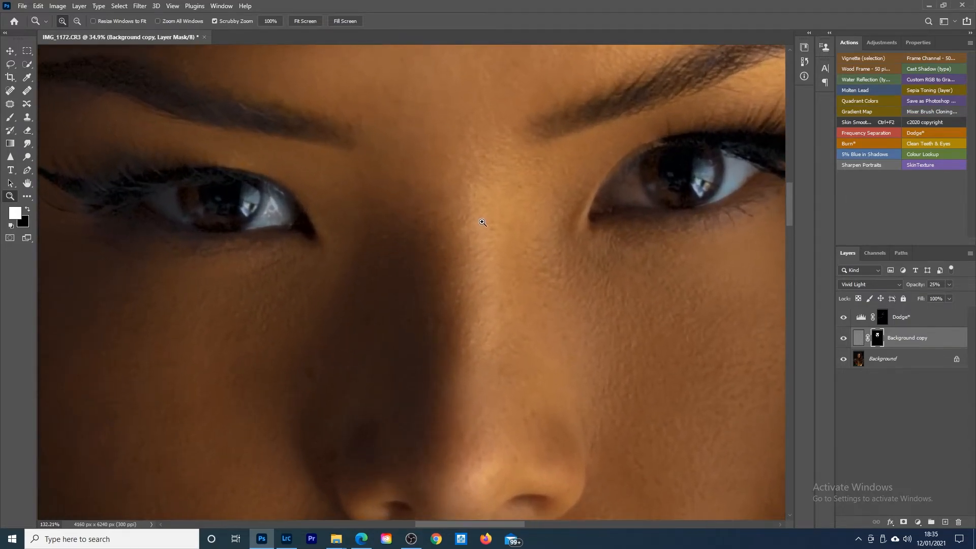
{"action": "left_click", "coordinate": [907, 321]}
{"action": "left_click", "coordinate": [883, 46]}
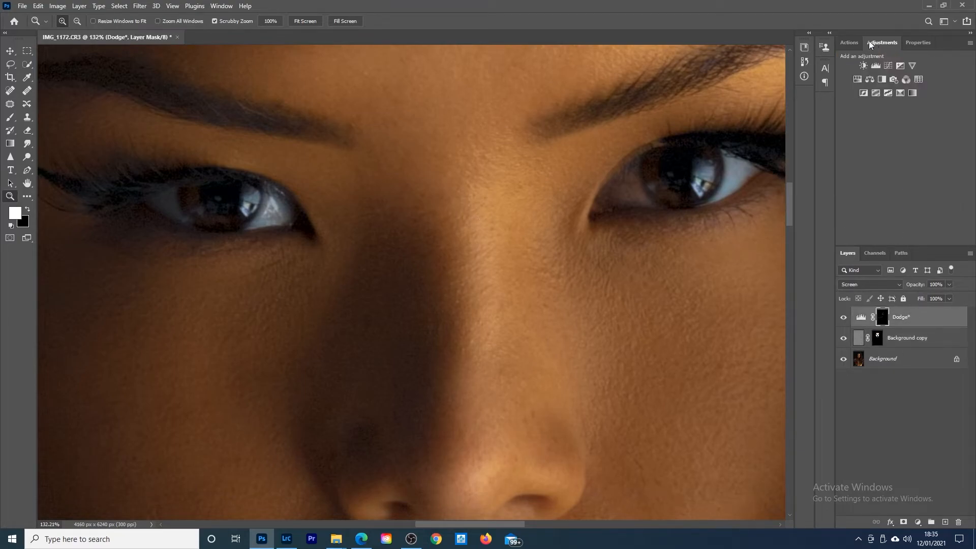
{"action": "left_click", "coordinate": [889, 66]}
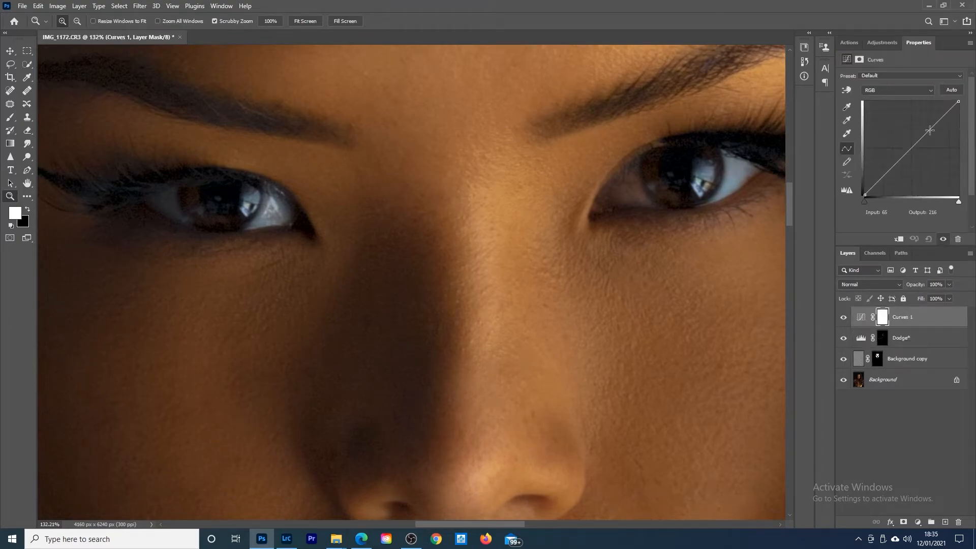
{"action": "mouse_move", "coordinate": [936, 122]}
{"action": "left_mouse_down"}
{"action": "mouse_move", "coordinate": [926, 117]}
{"action": "mouse_move", "coordinate": [934, 108]}
{"action": "left_mouse_up"}
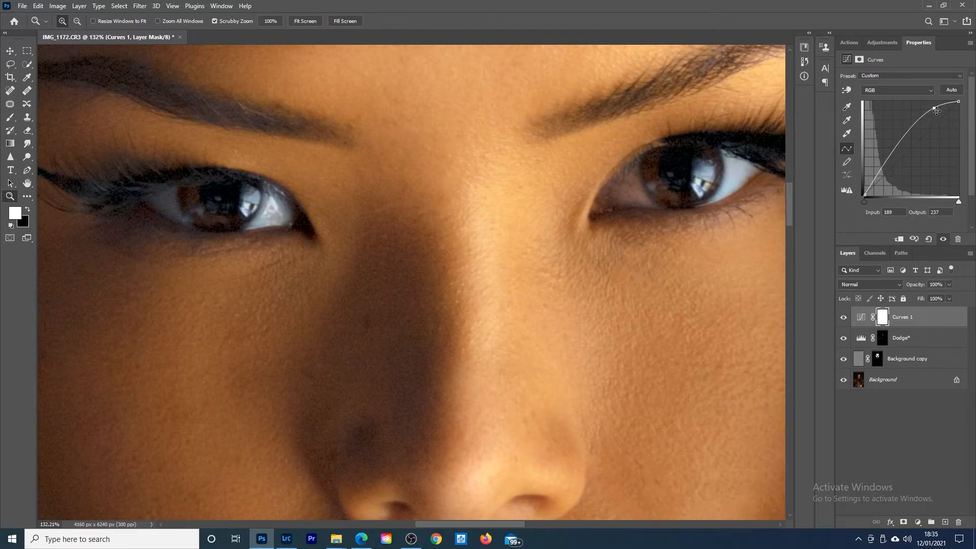
{"action": "left_click_drag", "start_coordinate": [934, 108], "coordinate": [936, 105]}
{"action": "left_click_drag", "start_coordinate": [876, 175], "coordinate": [874, 174]}
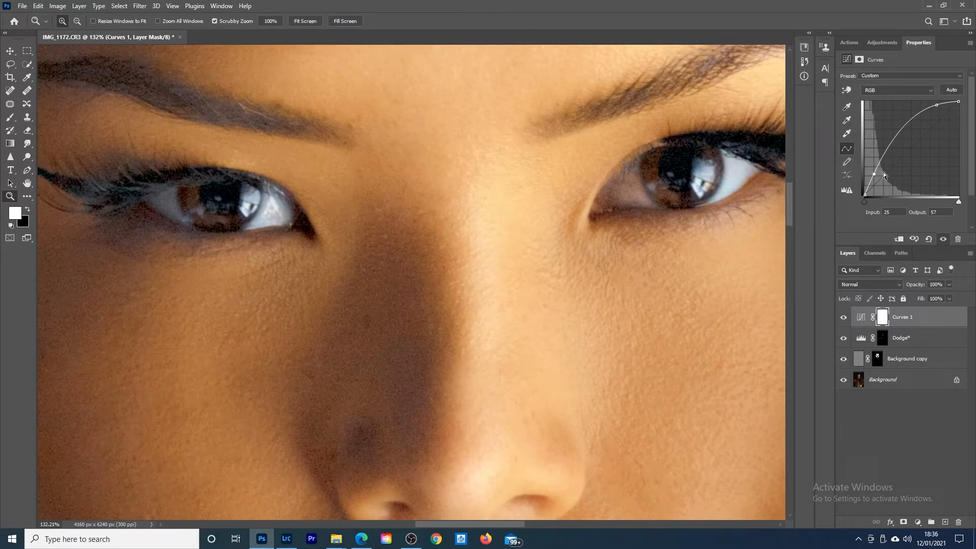
Step: Invert the Curves mask to black and paint white over the iris of the shadowed eye with a small brush
{"action": "key", "text": "ctrl+i"}
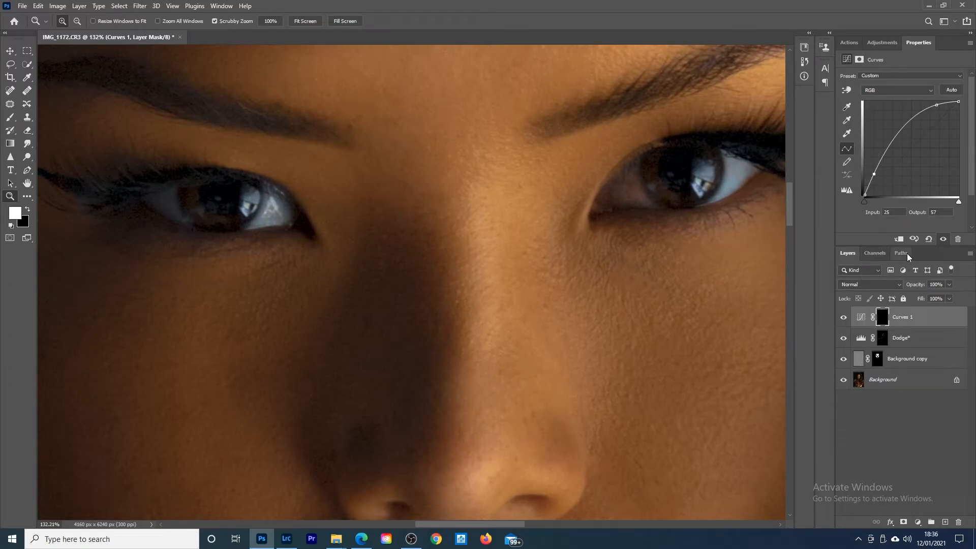
{"action": "left_click", "coordinate": [10, 117]}
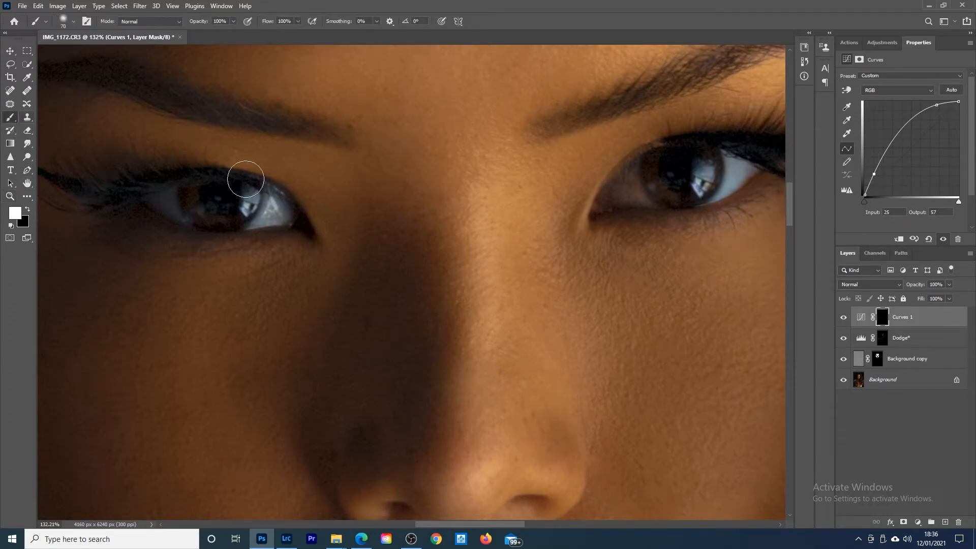
{"action": "key", "text": "bracketleft"}
{"action": "key", "text": "bracketleft"}
{"action": "key", "text": "bracketleft"}
{"action": "key", "text": "bracketleft"}
{"action": "key", "text": "bracketleft"}
{"action": "key", "text": "bracketleft"}
{"action": "key", "text": "bracketright"}
{"action": "key", "text": "bracketleft"}
{"action": "mouse_move", "coordinate": [192, 204]}
{"action": "left_mouse_down"}
{"action": "mouse_move", "coordinate": [189, 194]}
{"action": "mouse_move", "coordinate": [202, 216]}
{"action": "mouse_move", "coordinate": [241, 218]}
{"action": "mouse_move", "coordinate": [253, 189]}
{"action": "mouse_move", "coordinate": [231, 222]}
{"action": "mouse_move", "coordinate": [209, 221]}
{"action": "mouse_move", "coordinate": [185, 192]}
{"action": "mouse_move", "coordinate": [201, 218]}
{"action": "mouse_move", "coordinate": [226, 223]}
{"action": "left_mouse_up"}
{"action": "key", "text": "bracketleft"}
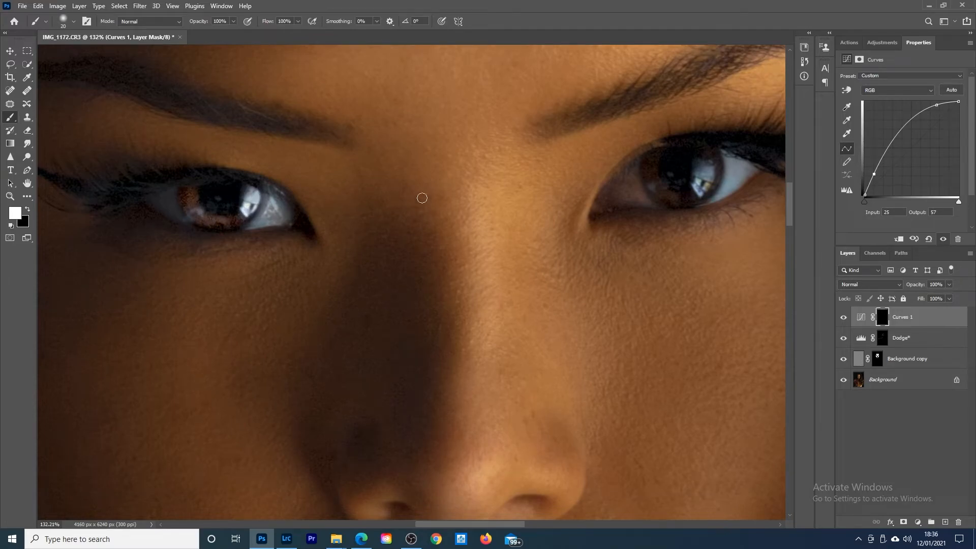
Step: Paint white on the Curves mask over the iris of the better-lit eye and touch up the shadowed eye's iris
{"action": "key", "text": "bracketright"}
{"action": "mouse_move", "coordinate": [645, 177]}
{"action": "left_mouse_down"}
{"action": "mouse_move", "coordinate": [648, 158]}
{"action": "mouse_move", "coordinate": [658, 189]}
{"action": "mouse_move", "coordinate": [649, 189]}
{"action": "mouse_move", "coordinate": [684, 199]}
{"action": "mouse_move", "coordinate": [705, 186]}
{"action": "mouse_move", "coordinate": [714, 154]}
{"action": "mouse_move", "coordinate": [713, 177]}
{"action": "mouse_move", "coordinate": [688, 197]}
{"action": "mouse_move", "coordinate": [659, 192]}
{"action": "mouse_move", "coordinate": [648, 160]}
{"action": "mouse_move", "coordinate": [695, 196]}
{"action": "mouse_move", "coordinate": [655, 194]}
{"action": "mouse_move", "coordinate": [686, 202]}
{"action": "mouse_move", "coordinate": [668, 199]}
{"action": "mouse_move", "coordinate": [702, 191]}
{"action": "mouse_move", "coordinate": [707, 179]}
{"action": "left_mouse_up"}
{"action": "key", "text": "bracketleft"}
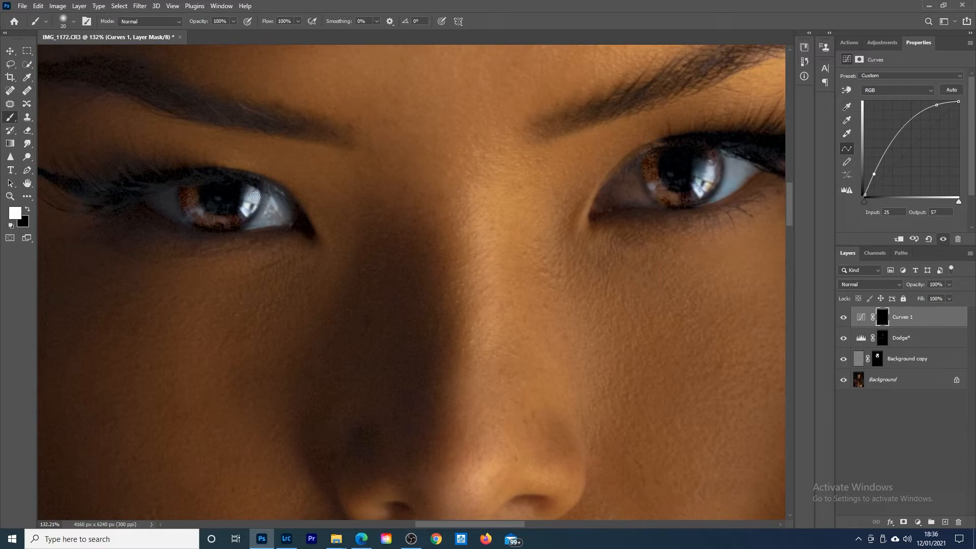
{"action": "mouse_move", "coordinate": [255, 197]}
{"action": "left_mouse_down"}
{"action": "mouse_move", "coordinate": [244, 218]}
{"action": "mouse_move", "coordinate": [217, 222]}
{"action": "mouse_move", "coordinate": [183, 192]}
{"action": "left_mouse_up"}
Step: Lower the opacity of the Curves 1 layer to 50%, judging the eyes at face and full-image magnification
{"action": "left_click", "coordinate": [10, 196]}
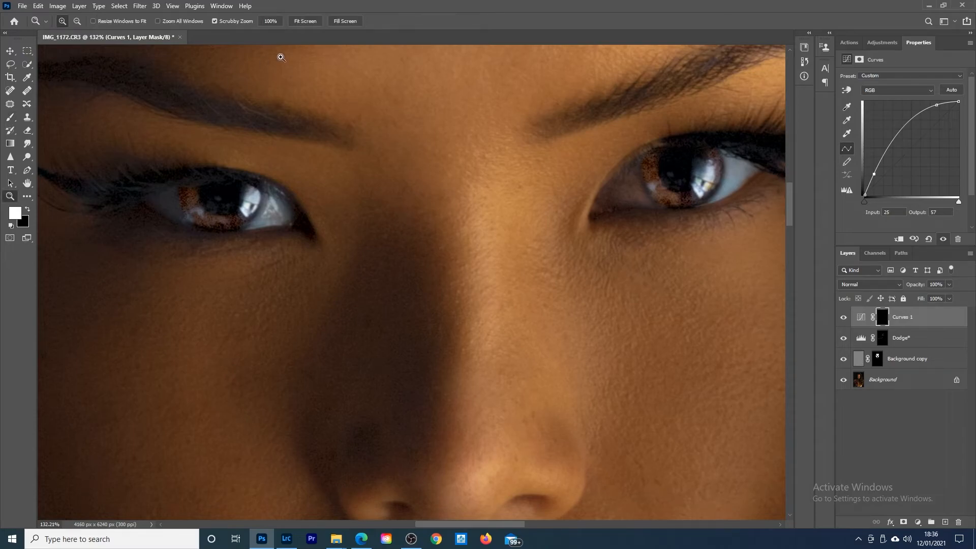
{"action": "left_click", "coordinate": [305, 21]}
{"action": "left_click_drag", "start_coordinate": [425, 217], "coordinate": [446, 201]}
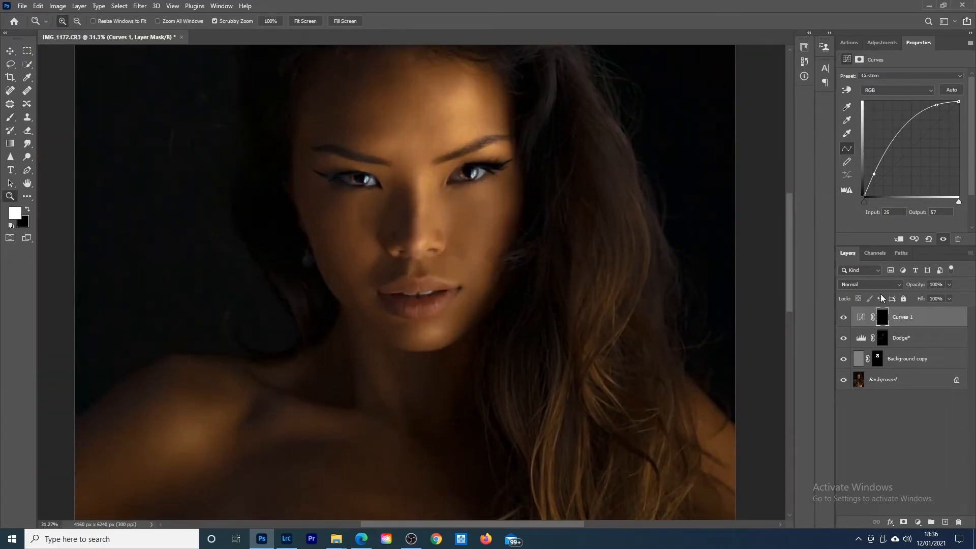
{"action": "left_click_drag", "start_coordinate": [921, 287], "coordinate": [909, 287]}
{"action": "left_click_drag", "start_coordinate": [486, 190], "coordinate": [448, 198]}
{"action": "left_click_drag", "start_coordinate": [390, 205], "coordinate": [410, 203]}
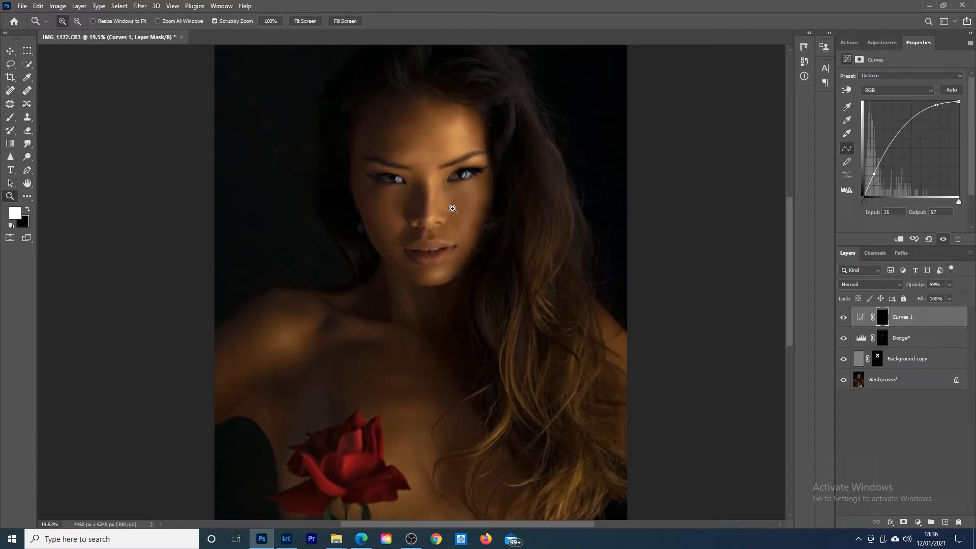
{"action": "left_click_drag", "start_coordinate": [920, 288], "coordinate": [914, 287]}
{"action": "left_click_drag", "start_coordinate": [497, 221], "coordinate": [475, 224]}
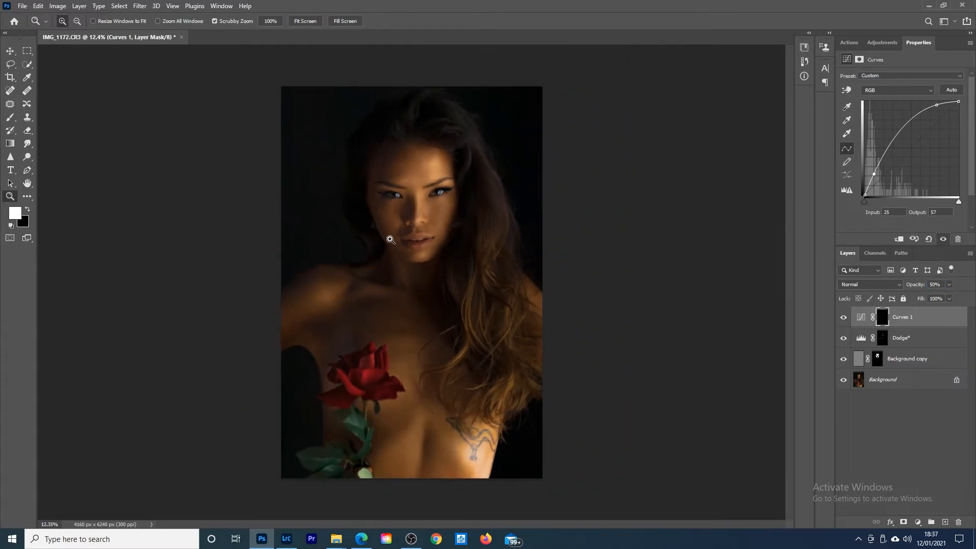
{"action": "left_click_drag", "start_coordinate": [401, 229], "coordinate": [433, 225]}
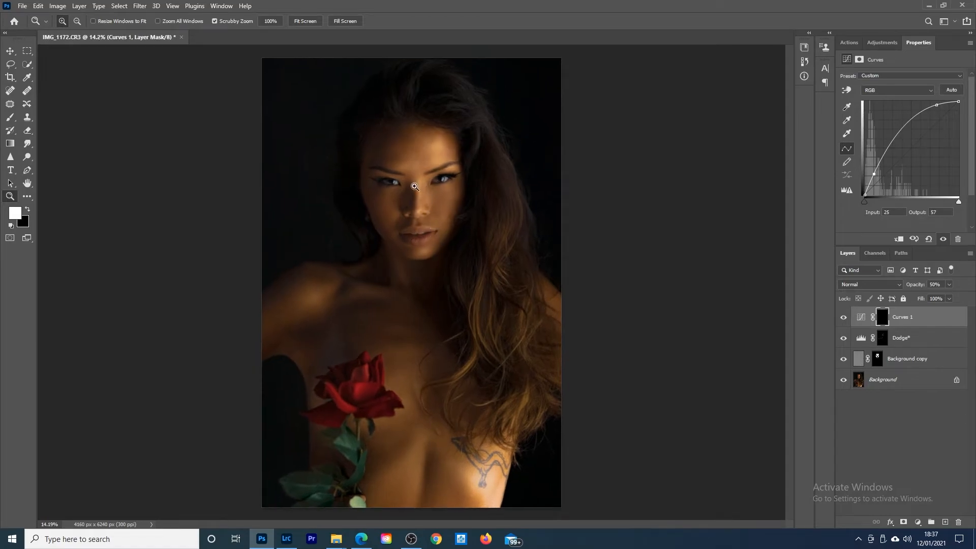
{"action": "left_click_drag", "start_coordinate": [416, 185], "coordinate": [431, 183]}
{"action": "left_click_drag", "start_coordinate": [472, 215], "coordinate": [452, 228]}
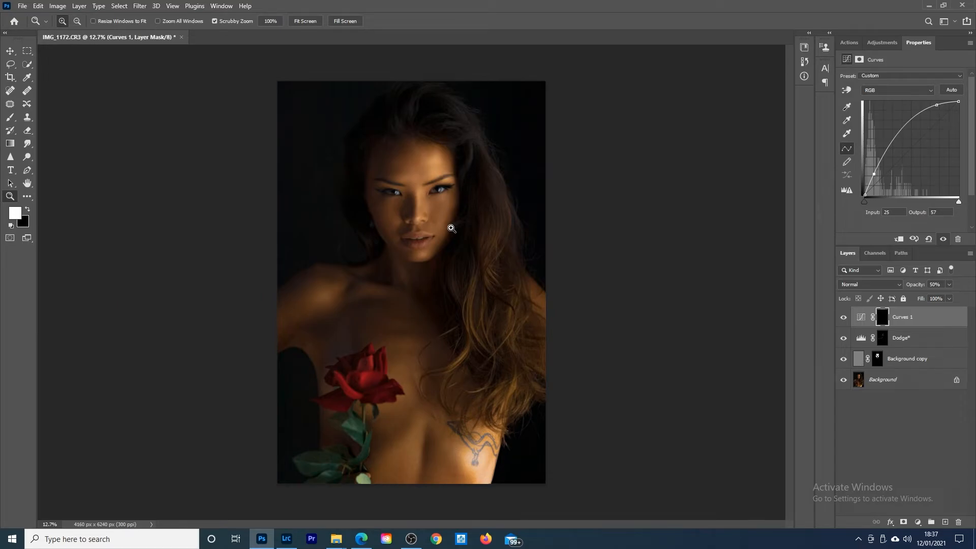
Step: Select the curled front petal of the rose on the Background layer with Quick Selection and copy it to a new layer
{"action": "left_click", "coordinate": [888, 379]}
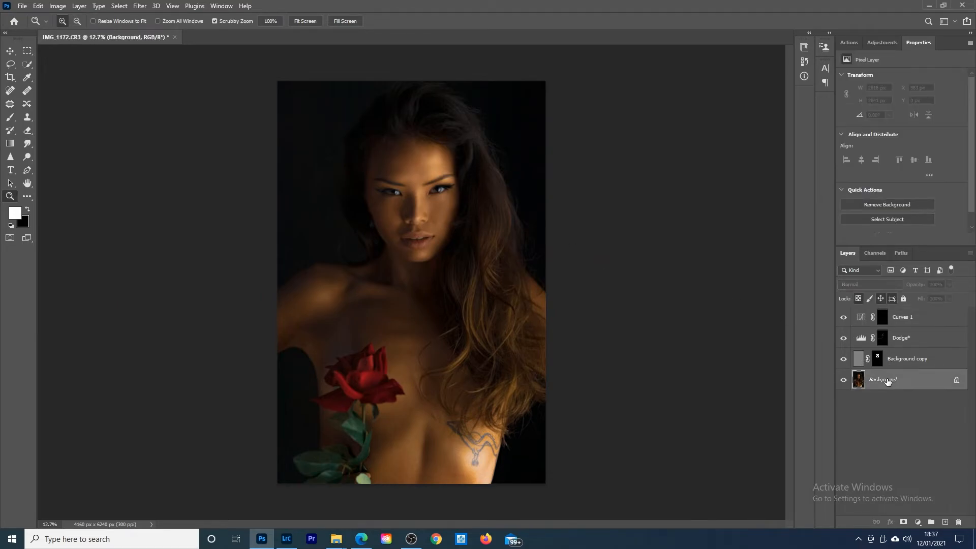
{"action": "left_click", "coordinate": [27, 64]}
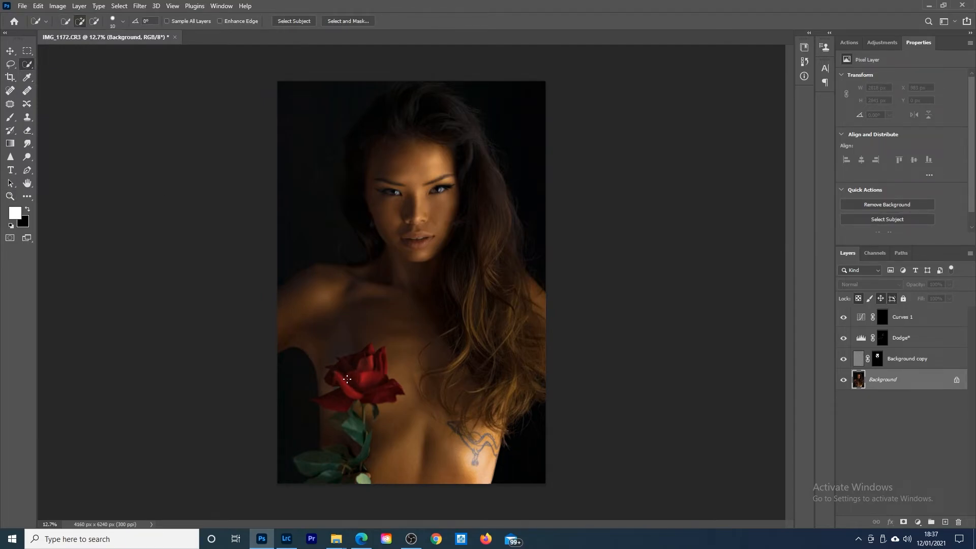
{"action": "left_click_drag", "start_coordinate": [344, 387], "coordinate": [355, 395]}
{"action": "left_click_drag", "start_coordinate": [334, 375], "coordinate": [329, 379]}
{"action": "right_click", "coordinate": [337, 380]}
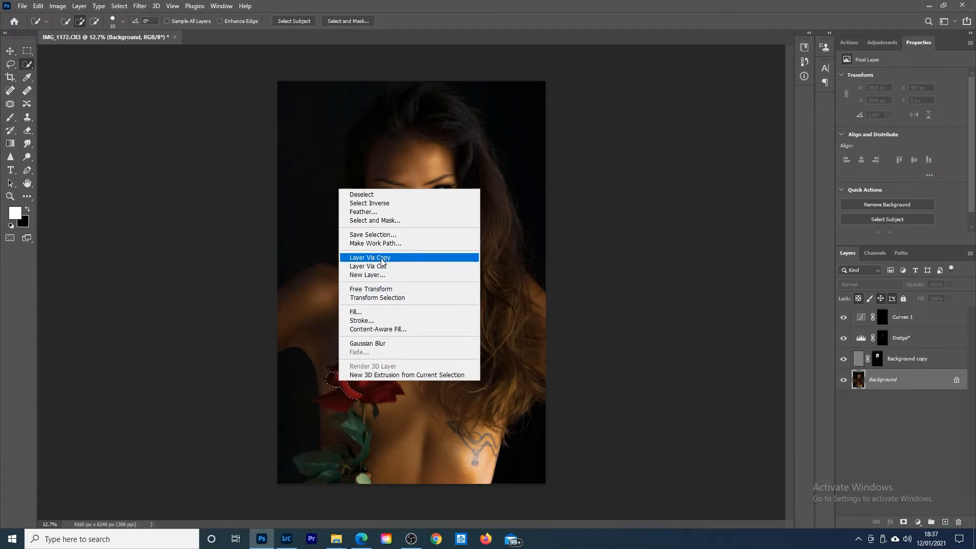
{"action": "right_click", "coordinate": [348, 389]}
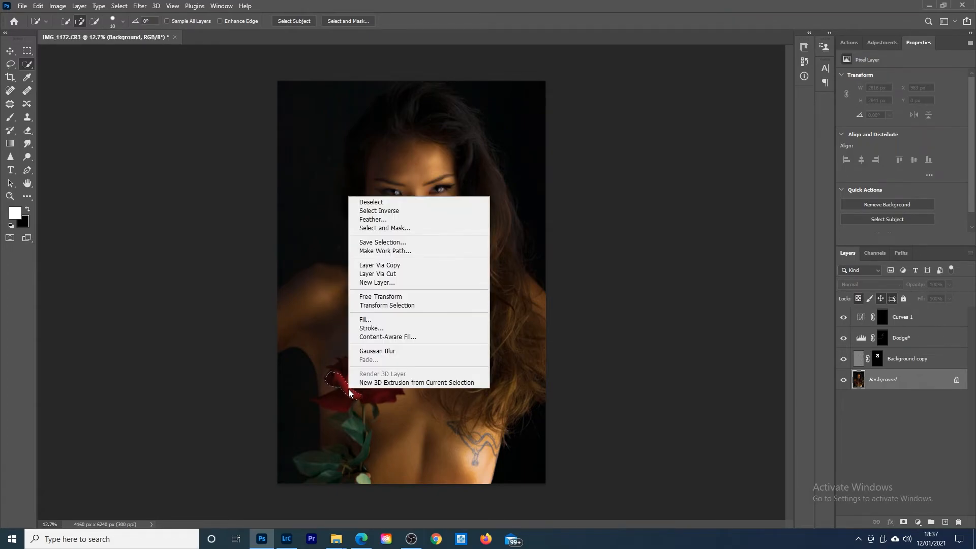
{"action": "left_click", "coordinate": [393, 266]}
Step: Move the copied petal off the rose onto the shoulder and enlarge it proportionally to about 334%
{"action": "left_click", "coordinate": [10, 51]}
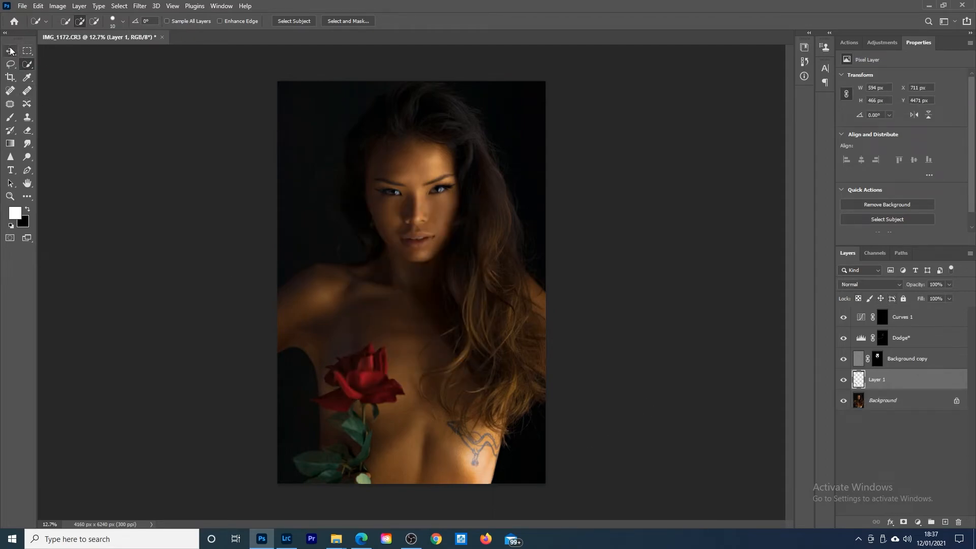
{"action": "left_click_drag", "start_coordinate": [345, 387], "coordinate": [320, 338]}
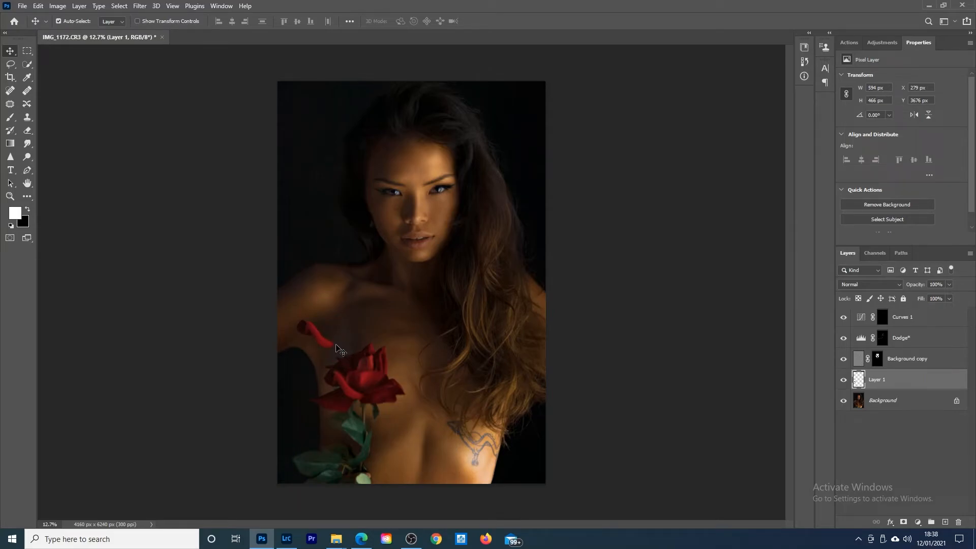
{"action": "key", "text": "ctrl+t"}
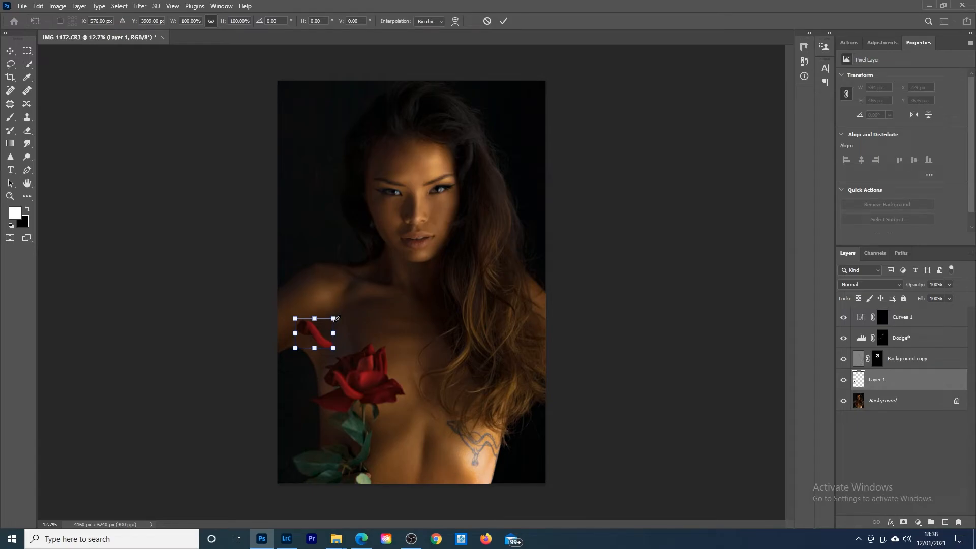
{"action": "left_click_drag", "start_coordinate": [335, 317], "coordinate": [387, 293]}
{"action": "left_click_drag", "start_coordinate": [325, 347], "coordinate": [326, 295]}
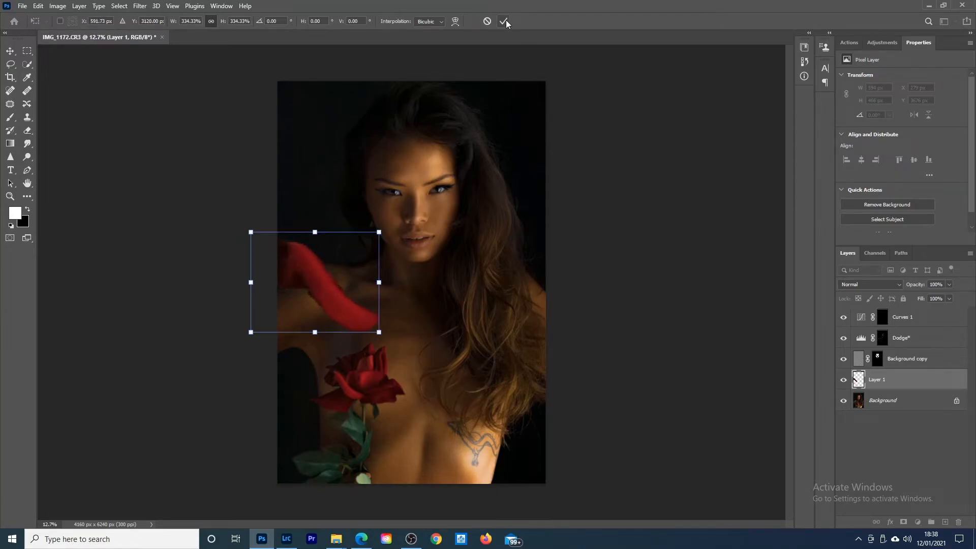
{"action": "left_click", "coordinate": [505, 20]}
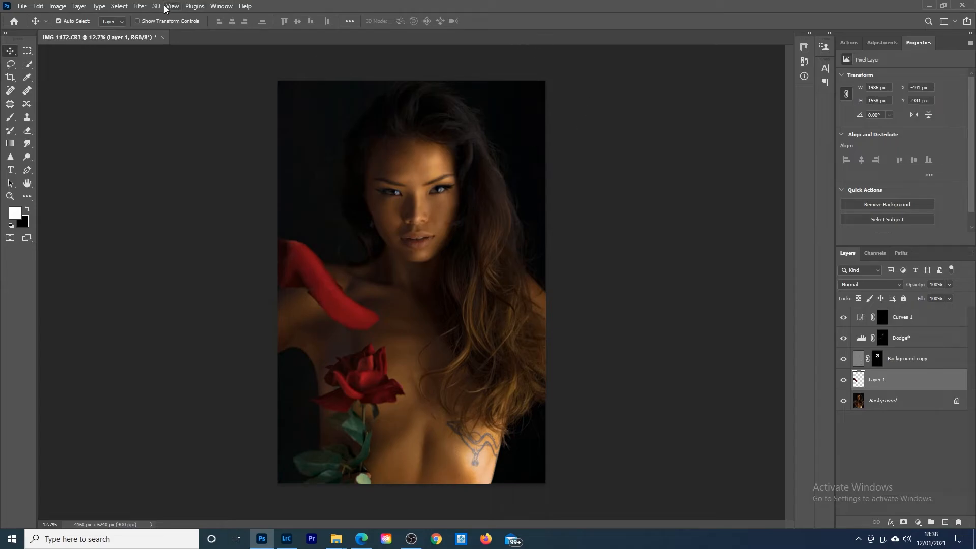
Step: Apply a Motion Blur at a -45° angle with a greatly increased distance to the enlarged petal
{"action": "left_click", "coordinate": [141, 6]}
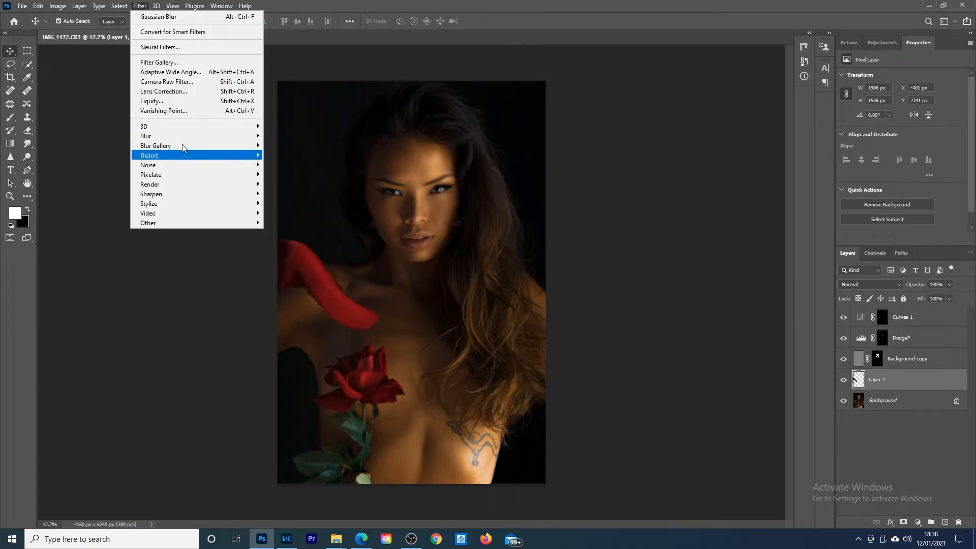
{"action": "mouse_move", "coordinate": [183, 136]}
{"action": "left_click", "coordinate": [291, 194]}
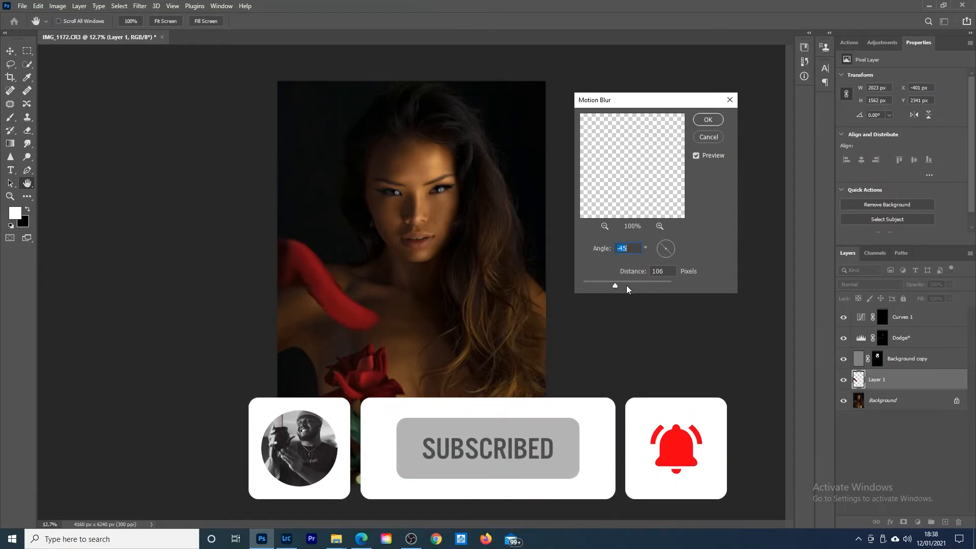
{"action": "left_click_drag", "start_coordinate": [614, 285], "coordinate": [641, 286]}
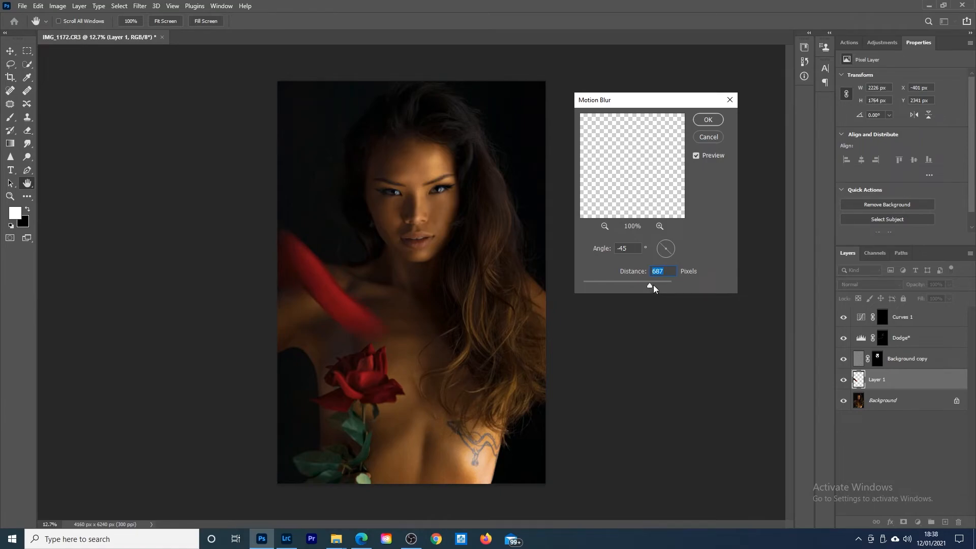
{"action": "left_click", "coordinate": [708, 120]}
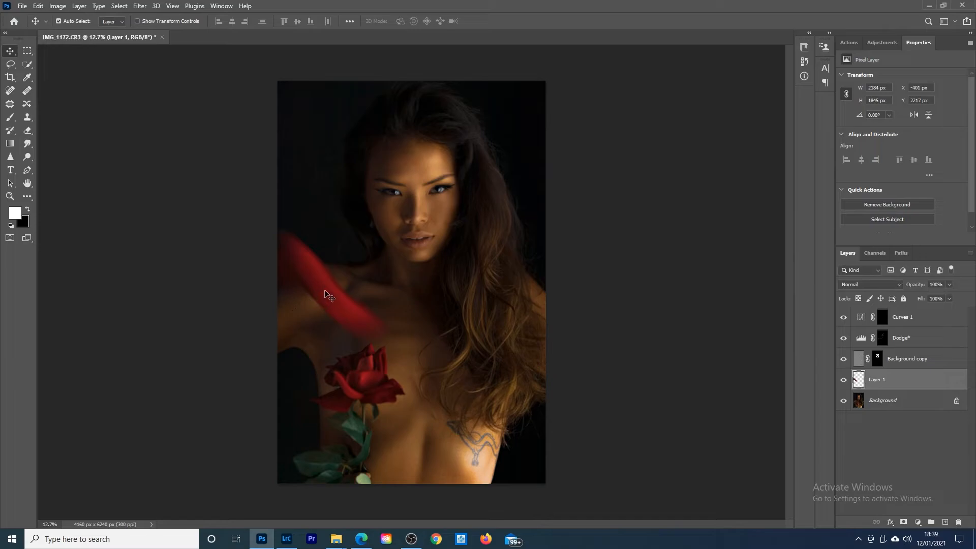
Step: Move the blurred petal down beside the rose stem and place a duplicate of it across the body over the tattoo
{"action": "mouse_move", "coordinate": [325, 290]}
{"action": "left_mouse_down"}
{"action": "mouse_move", "coordinate": [324, 414]}
{"action": "mouse_move", "coordinate": [306, 420]}
{"action": "mouse_move", "coordinate": [313, 429]}
{"action": "left_mouse_up"}
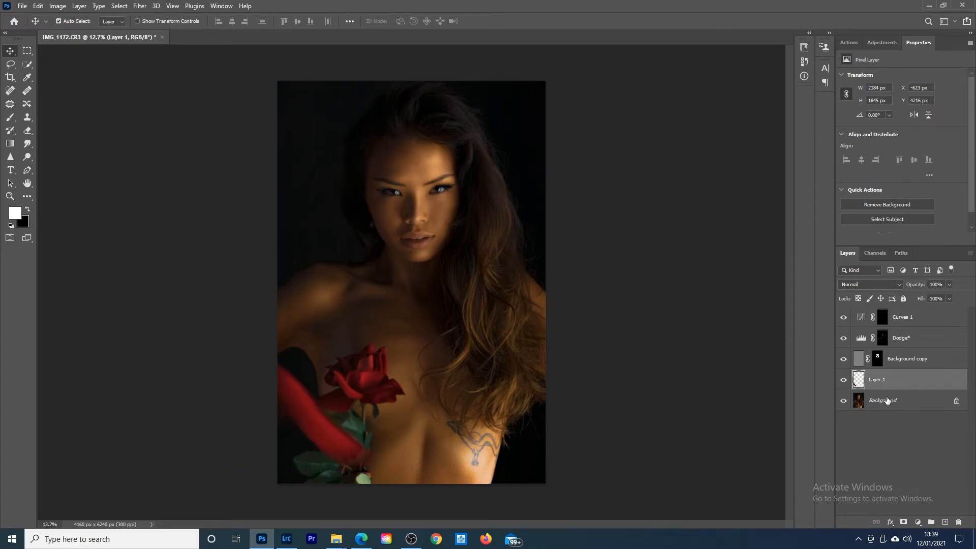
{"action": "key", "text": "ctrl"}
{"action": "mouse_move", "coordinate": [318, 422]}
{"action": "left_mouse_down"}
{"action": "mouse_move", "coordinate": [486, 420]}
{"action": "mouse_move", "coordinate": [486, 410]}
{"action": "left_mouse_up"}
{"action": "right_click", "coordinate": [483, 410]}
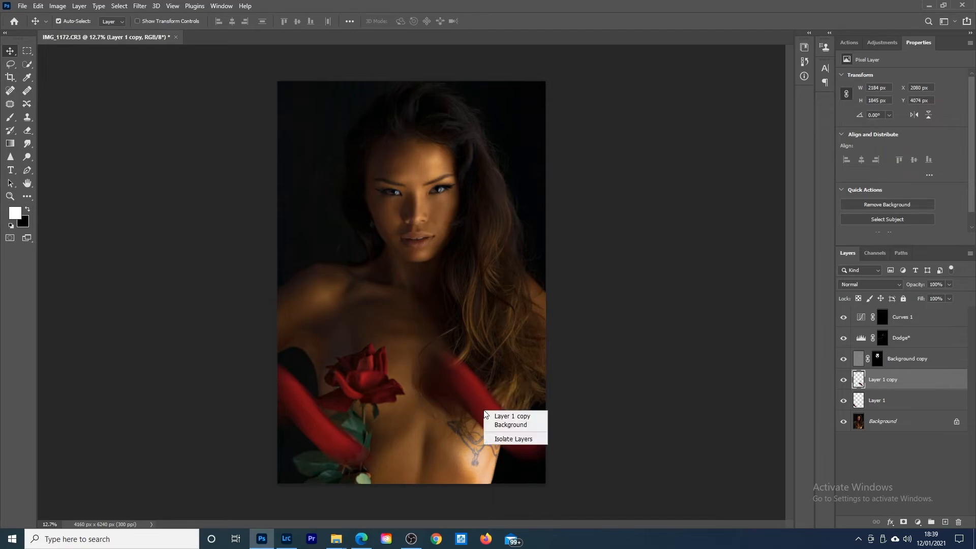
{"action": "left_click", "coordinate": [483, 407]}
Step: Flip the duplicate petal horizontally, squash its height to about 78% with a skew of about 21°, and move it over the hair ends
{"action": "key", "text": "ctrl+t"}
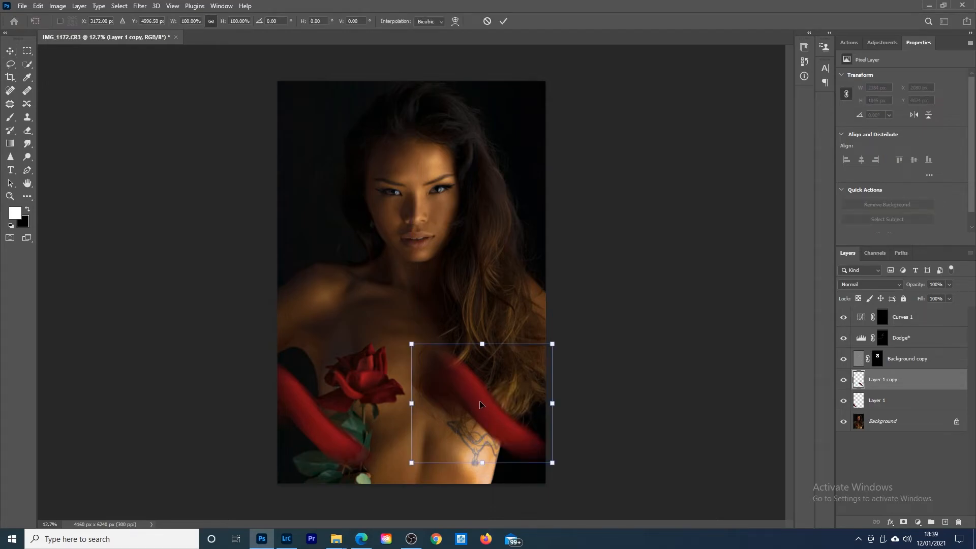
{"action": "right_click", "coordinate": [479, 402]}
{"action": "left_click", "coordinate": [498, 396]}
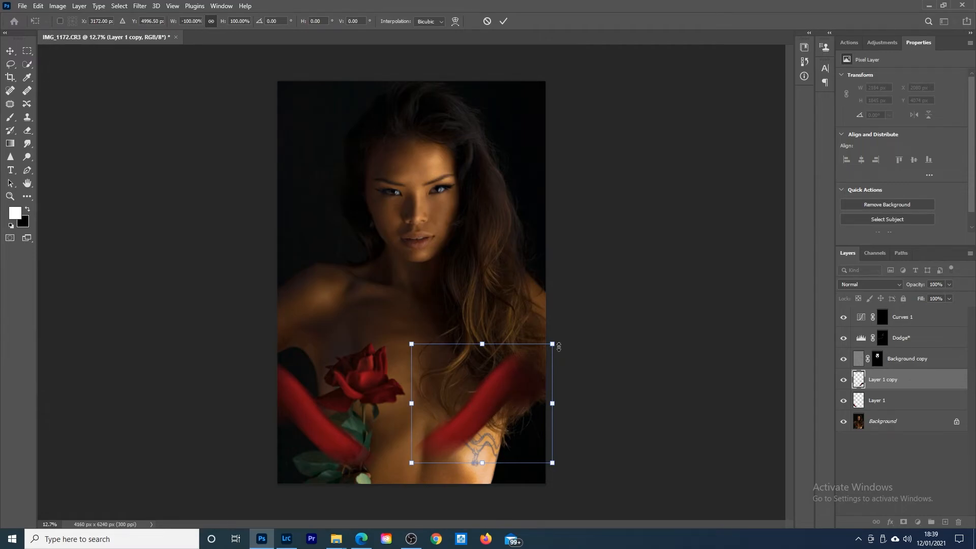
{"action": "left_click_drag", "start_coordinate": [483, 345], "coordinate": [448, 374]}
{"action": "left_click_drag", "start_coordinate": [477, 416], "coordinate": [543, 364]}
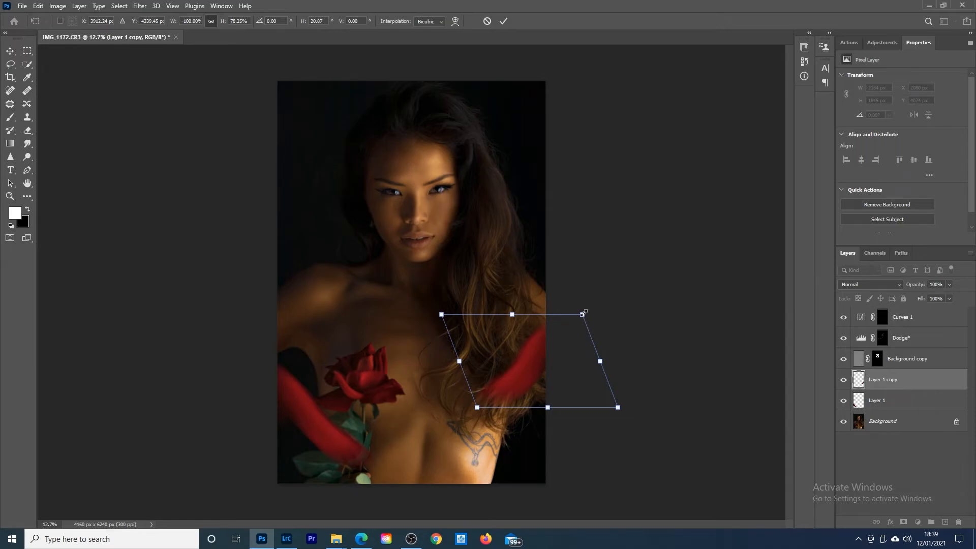
Step: Scale the duplicate petal down to about 65% width and 51% height, flip it vertically and position it over the elbow
{"action": "left_click_drag", "start_coordinate": [582, 314], "coordinate": [554, 337]}
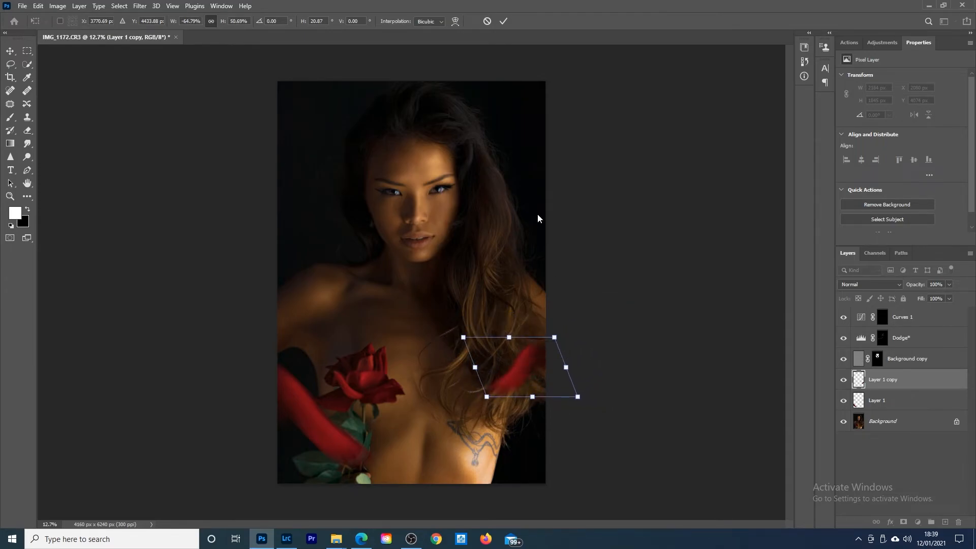
{"action": "right_click", "coordinate": [527, 364]}
{"action": "left_click", "coordinate": [603, 357]}
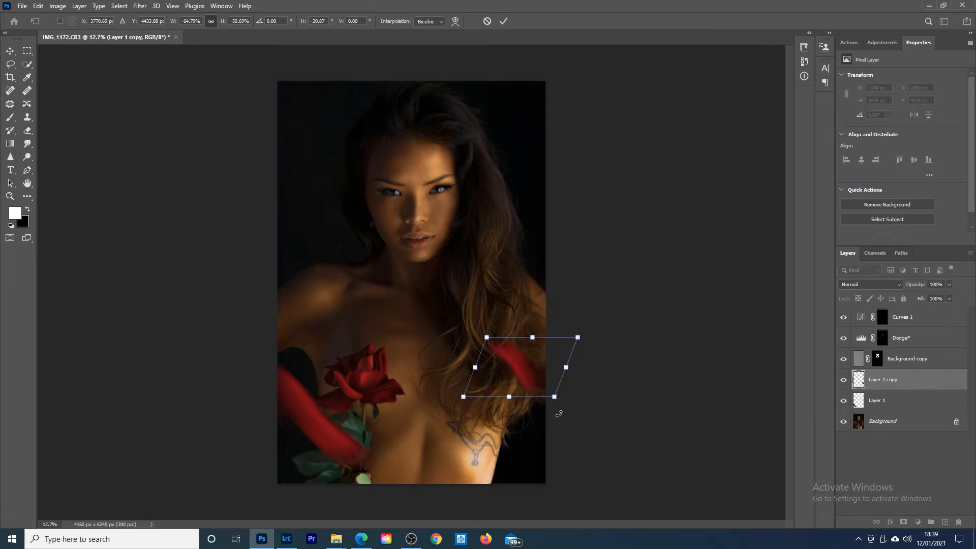
{"action": "left_click_drag", "start_coordinate": [525, 373], "coordinate": [518, 377]}
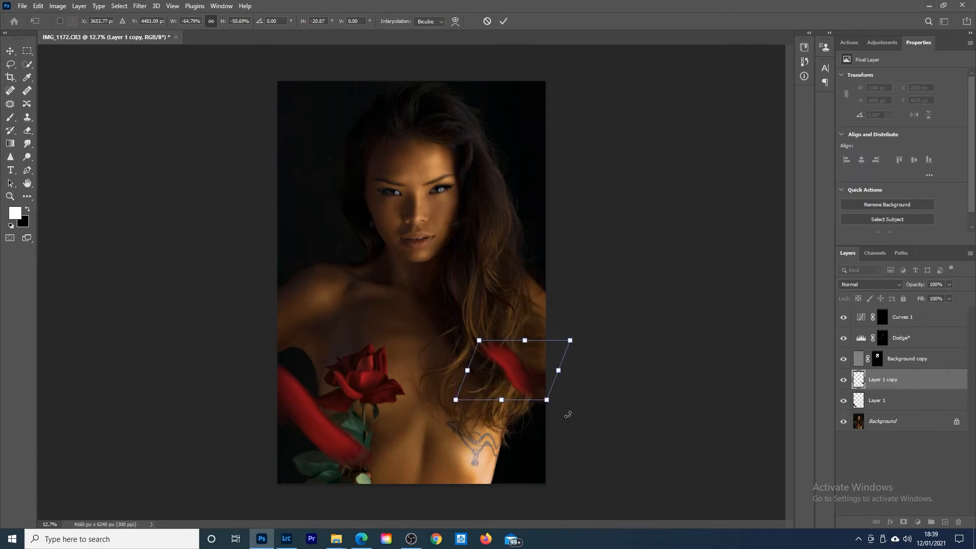
{"action": "left_click", "coordinate": [504, 21]}
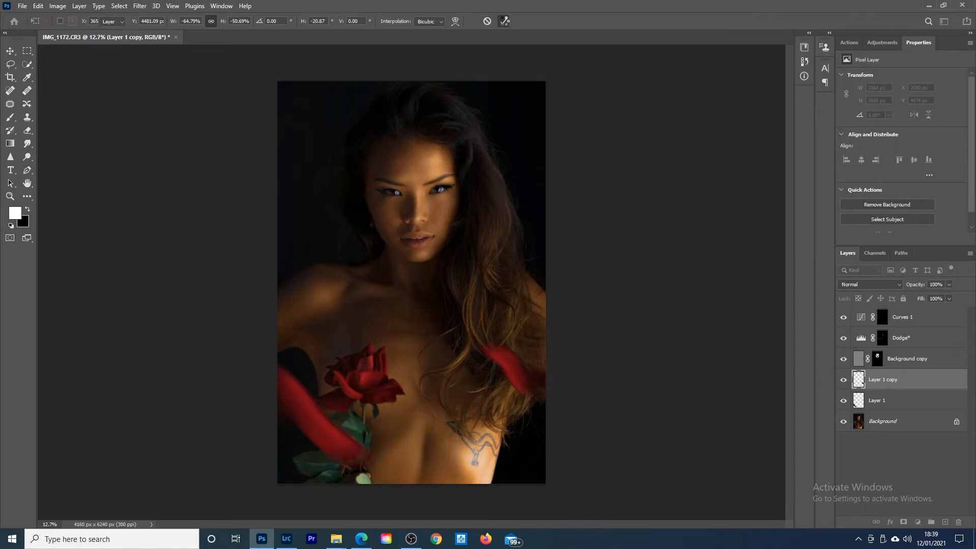
Step: Copy a central rose petal from the Background to a new layer using Quick Selection and move it up beside the cheek
{"action": "left_click", "coordinate": [890, 424]}
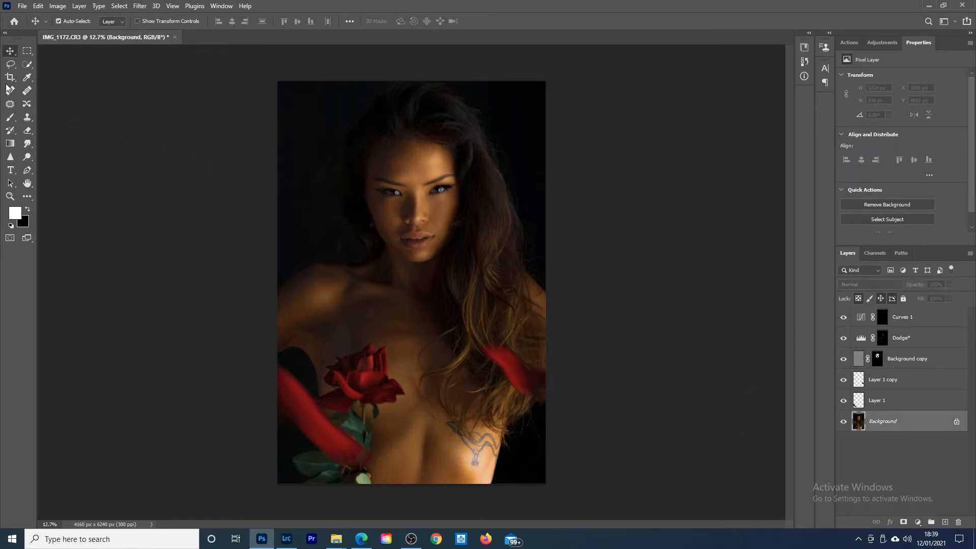
{"action": "left_click", "coordinate": [27, 64]}
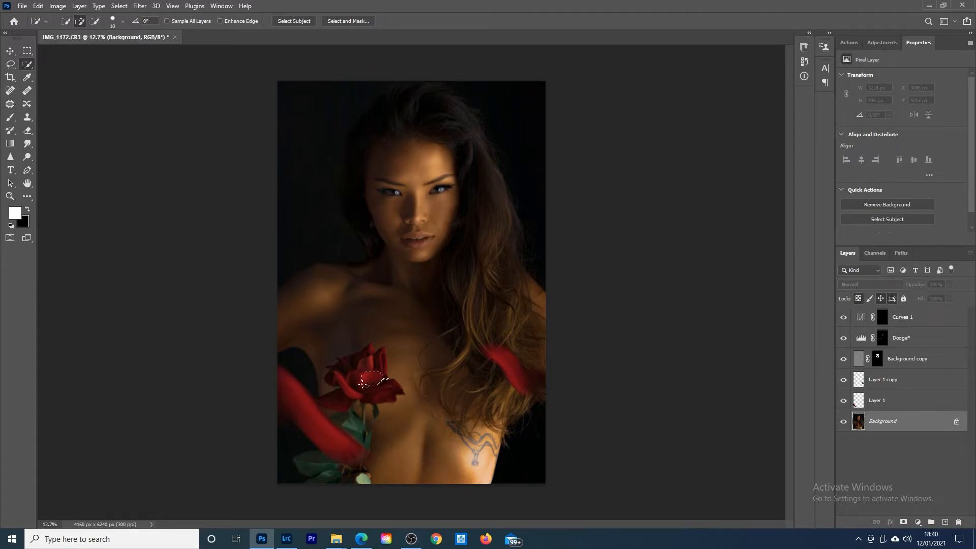
{"action": "mouse_move", "coordinate": [362, 384]}
{"action": "left_mouse_down"}
{"action": "mouse_move", "coordinate": [381, 381]}
{"action": "mouse_move", "coordinate": [392, 396]}
{"action": "mouse_move", "coordinate": [357, 386]}
{"action": "left_mouse_up"}
{"action": "key", "text": "alt"}
{"action": "right_click", "coordinate": [371, 385]}
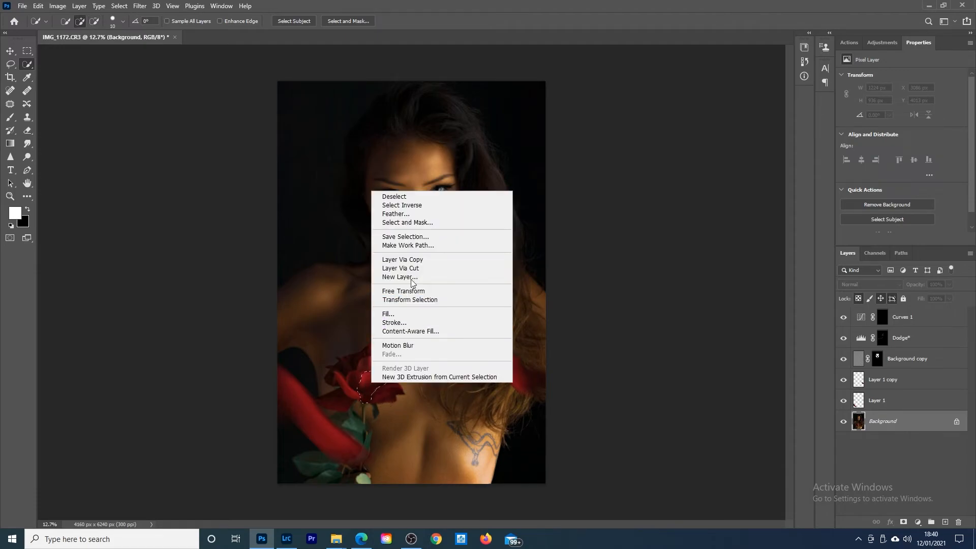
{"action": "left_click", "coordinate": [402, 258]}
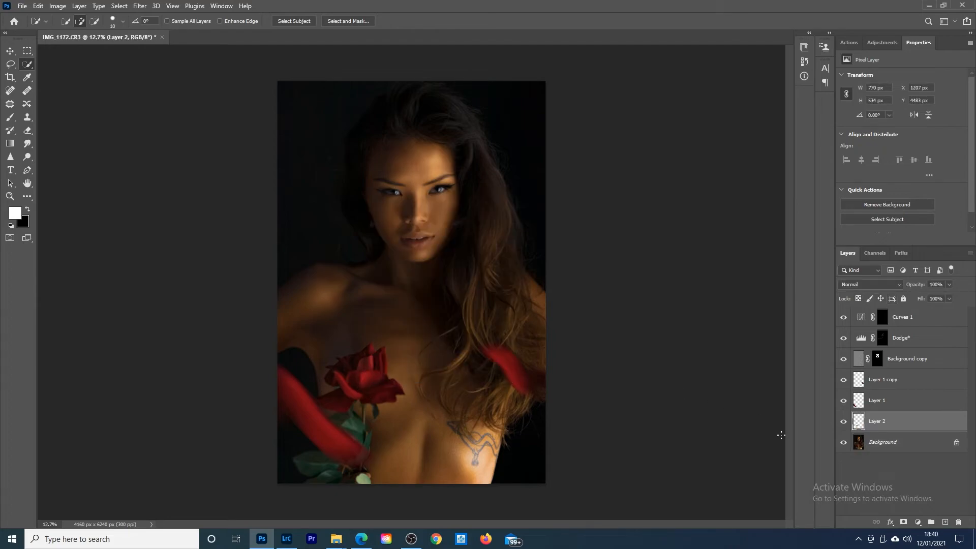
{"action": "left_click", "coordinate": [11, 53]}
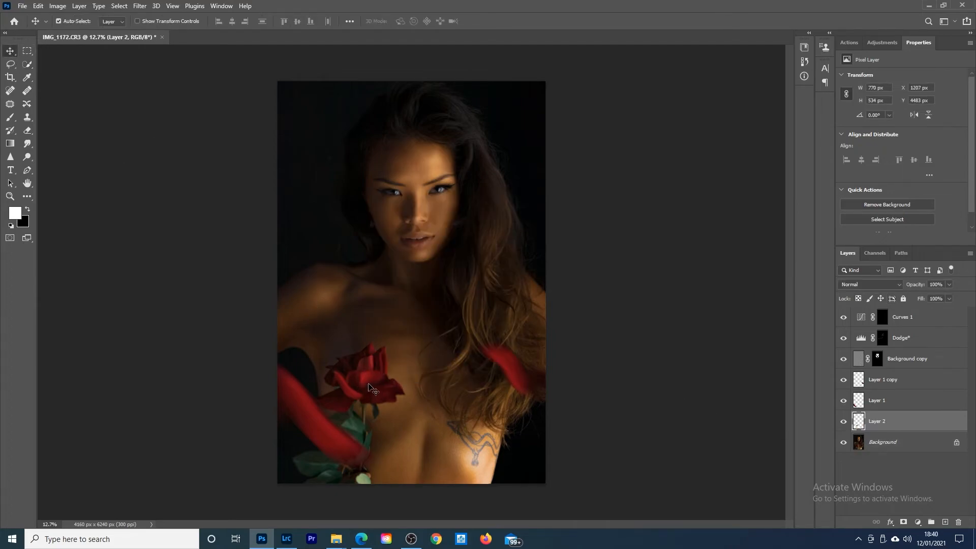
{"action": "left_click_drag", "start_coordinate": [380, 379], "coordinate": [364, 230]}
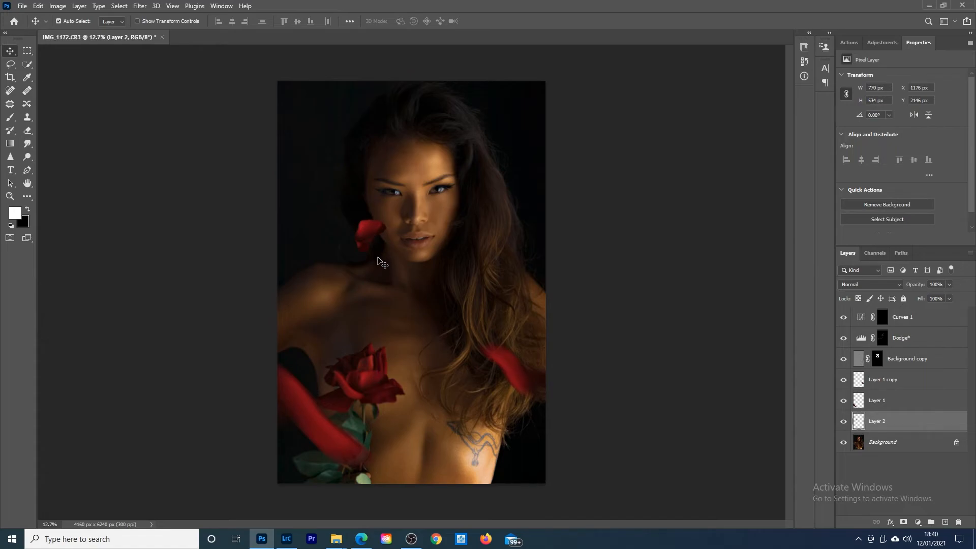
Step: Apply a Motion Blur of -45° and 92 pixels to the petal beside the cheek and shift it slightly closer to the mouth
{"action": "left_click", "coordinate": [146, 5]}
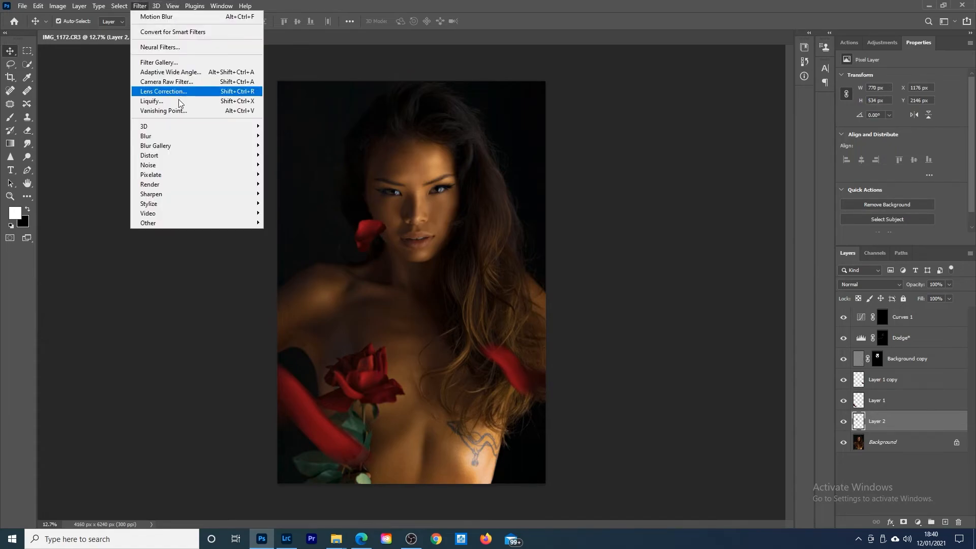
{"action": "mouse_move", "coordinate": [176, 136]}
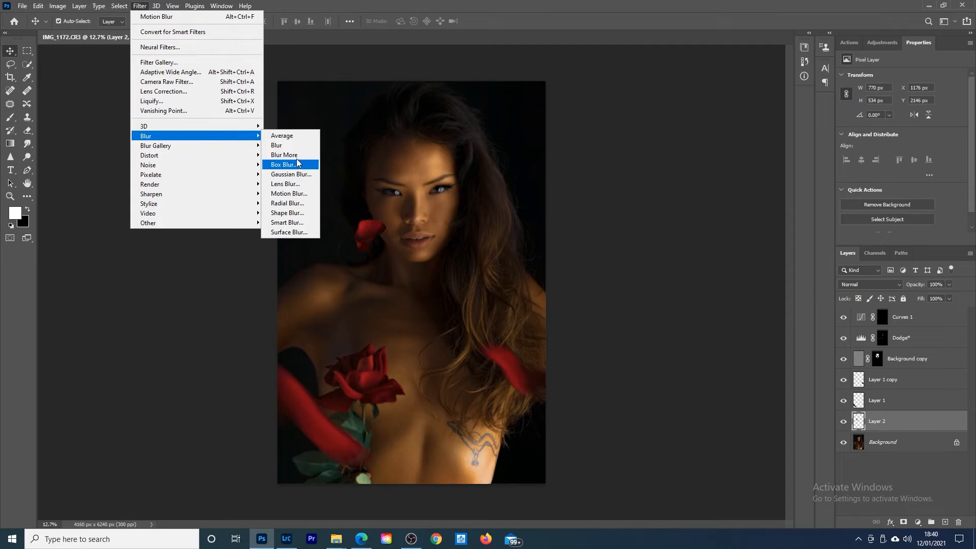
{"action": "left_click", "coordinate": [298, 194]}
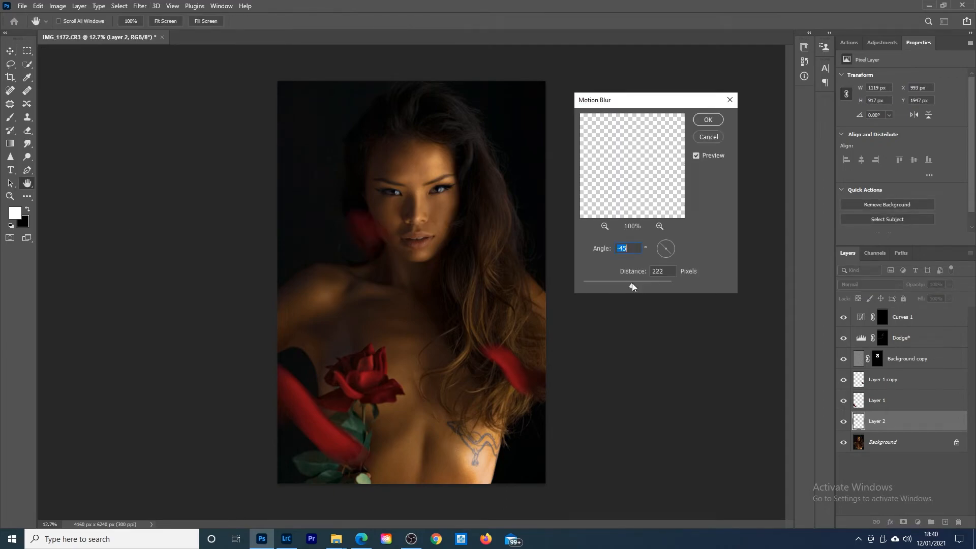
{"action": "key", "text": "Tab"}
{"action": "left_click_drag", "start_coordinate": [630, 283], "coordinate": [623, 281]}
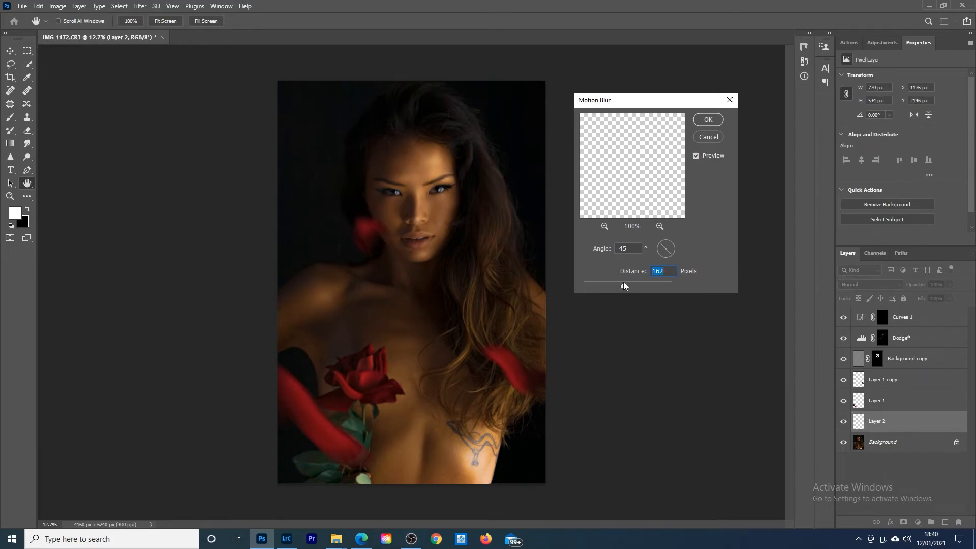
{"action": "left_click_drag", "start_coordinate": [623, 286], "coordinate": [617, 285]}
{"action": "left_click_drag", "start_coordinate": [616, 285], "coordinate": [613, 284]}
{"action": "left_click", "coordinate": [708, 120]}
{"action": "key", "text": "v"}
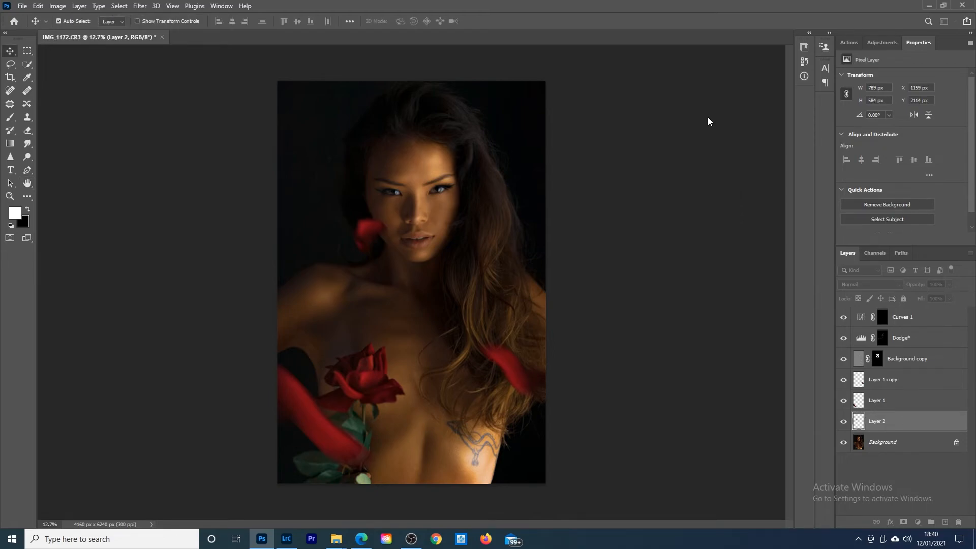
{"action": "left_click_drag", "start_coordinate": [367, 248], "coordinate": [381, 228]}
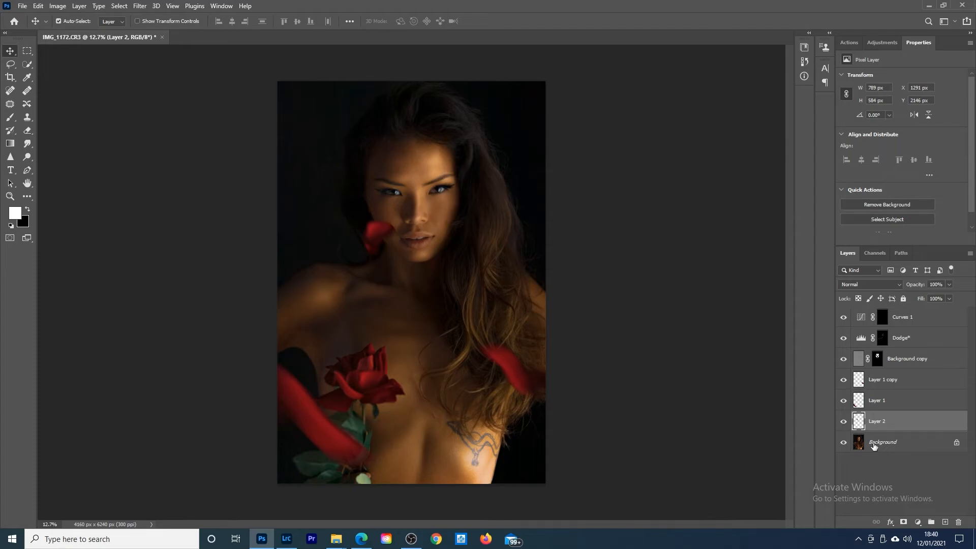
Step: Copy the rose's lower right petal from the Background to a new layer using Quick Selection and move it beside the hair at eye level
{"action": "left_click", "coordinate": [900, 444]}
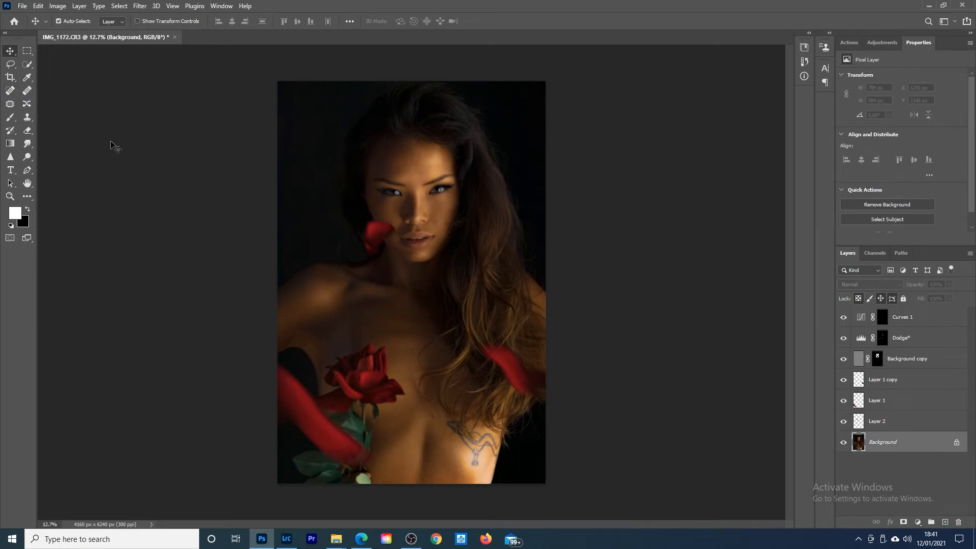
{"action": "left_click", "coordinate": [27, 64]}
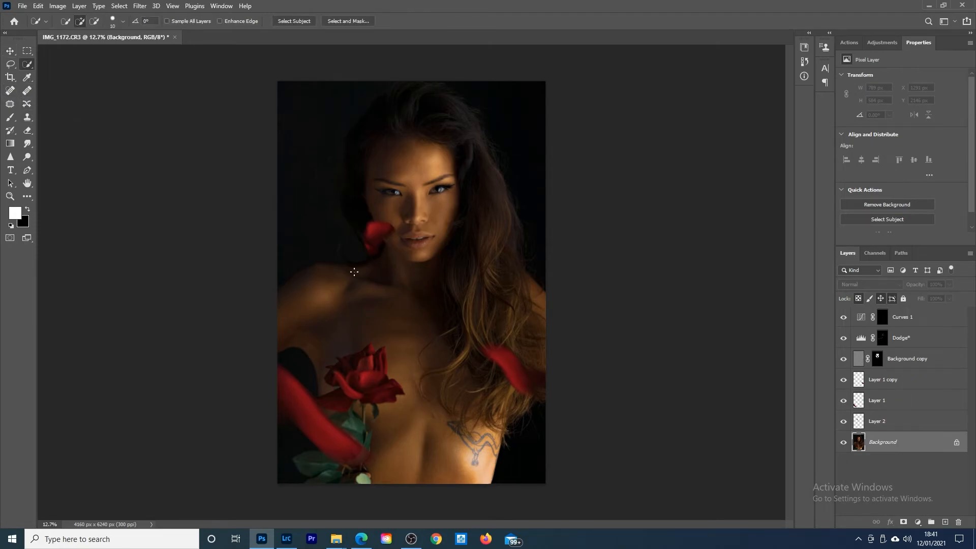
{"action": "mouse_move", "coordinate": [399, 385]}
{"action": "left_mouse_down"}
{"action": "mouse_move", "coordinate": [394, 396]}
{"action": "mouse_move", "coordinate": [366, 395]}
{"action": "mouse_move", "coordinate": [388, 392]}
{"action": "left_mouse_up"}
{"action": "right_click", "coordinate": [385, 397]}
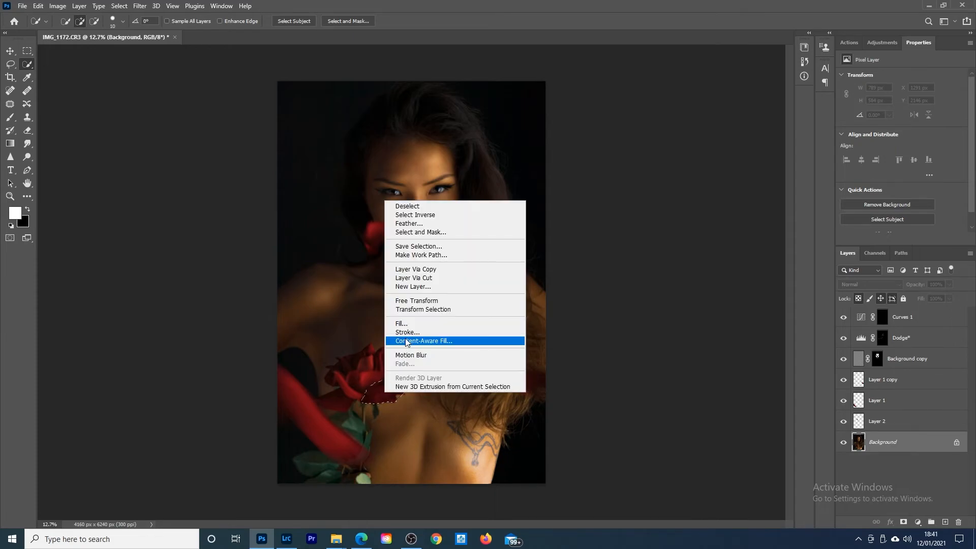
{"action": "left_click", "coordinate": [380, 392]}
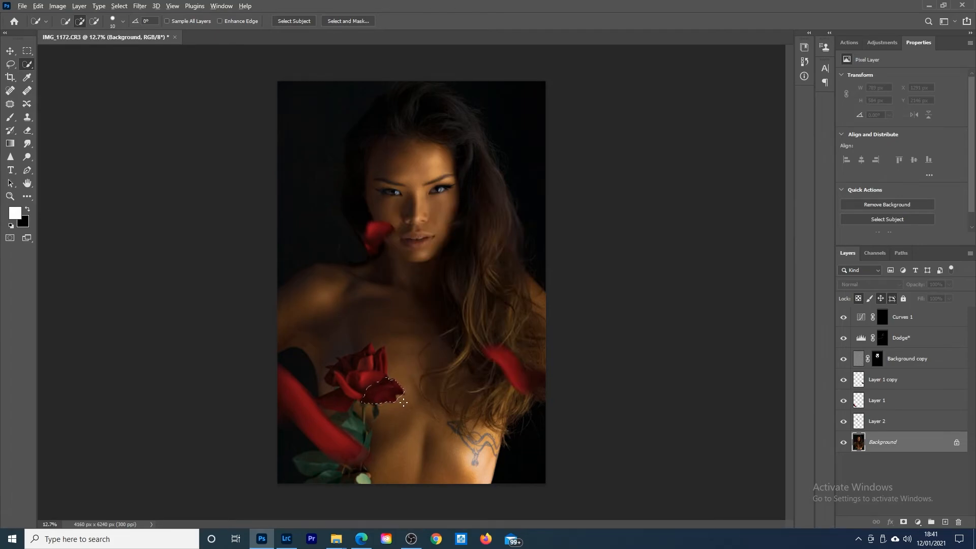
{"action": "key", "text": "alt"}
{"action": "right_click", "coordinate": [390, 390]}
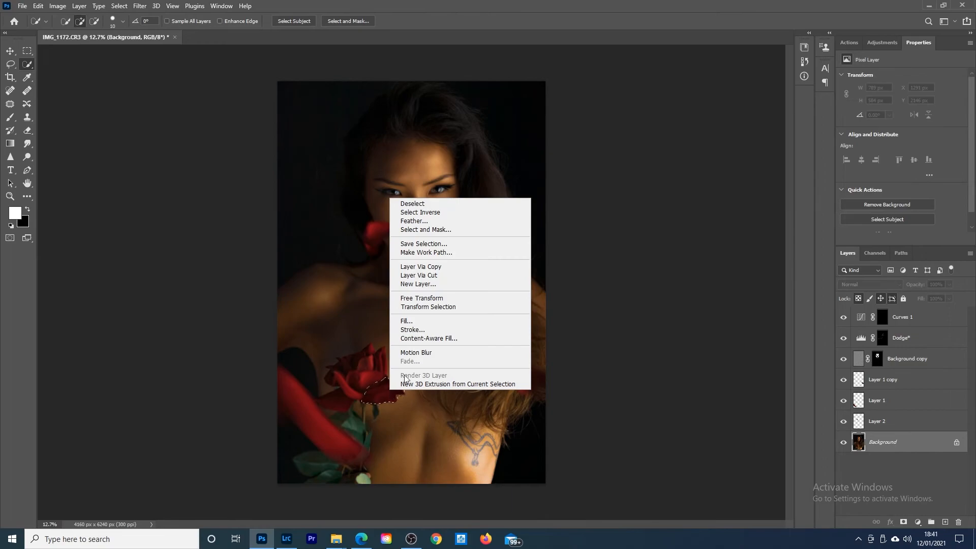
{"action": "left_click", "coordinate": [436, 268]}
{"action": "left_click", "coordinate": [10, 52]}
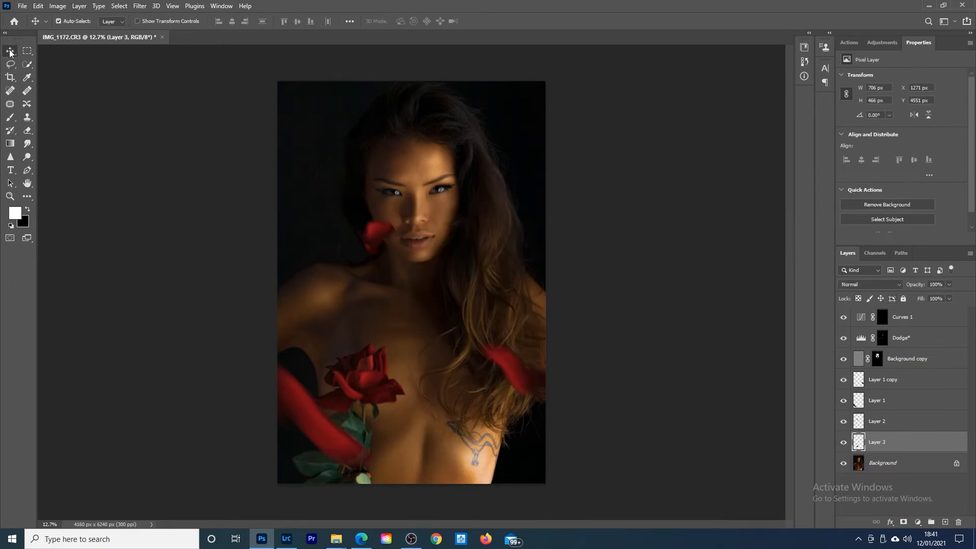
{"action": "left_click_drag", "start_coordinate": [386, 400], "coordinate": [522, 175]}
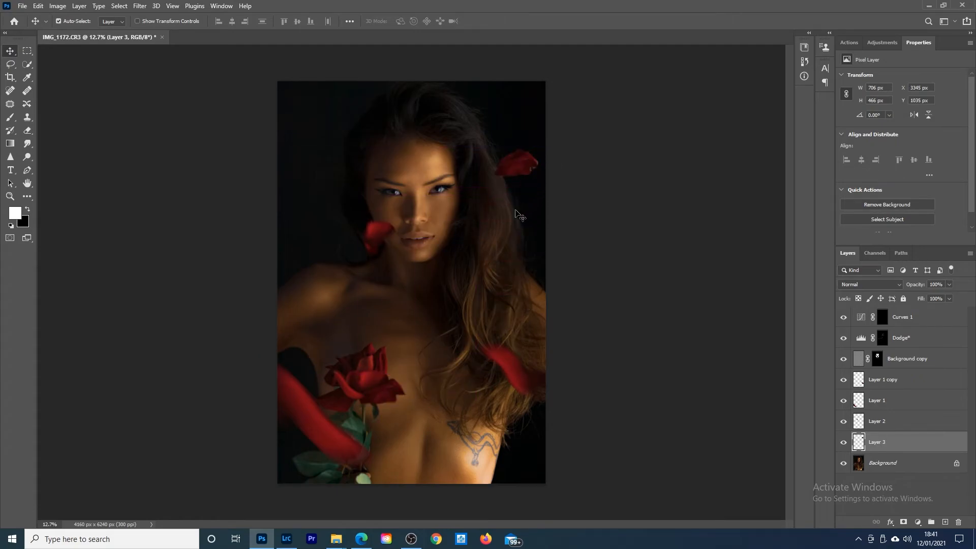
Step: Scale the petal beside the hair up proportionally to about 153%
{"action": "key", "text": "ctrl+t"}
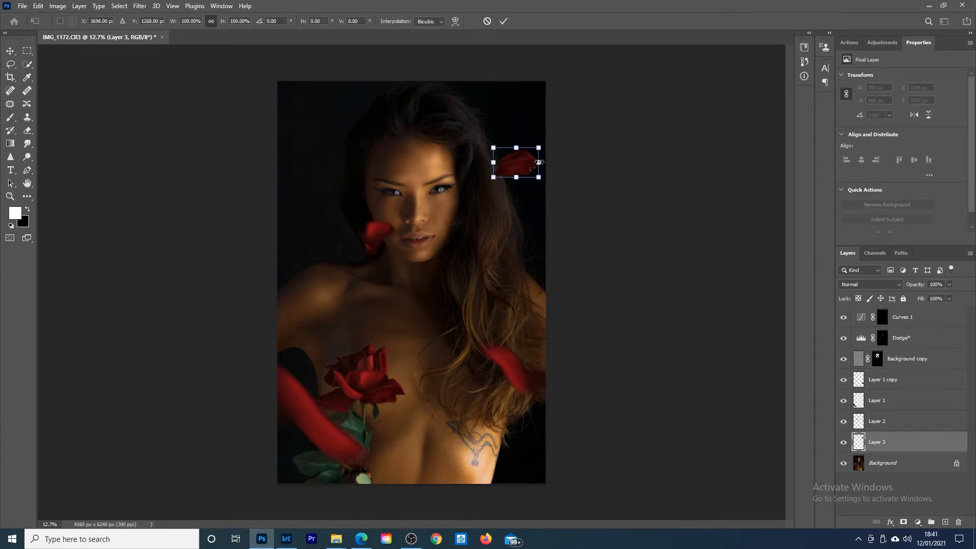
{"action": "left_click_drag", "start_coordinate": [538, 147], "coordinate": [516, 162]}
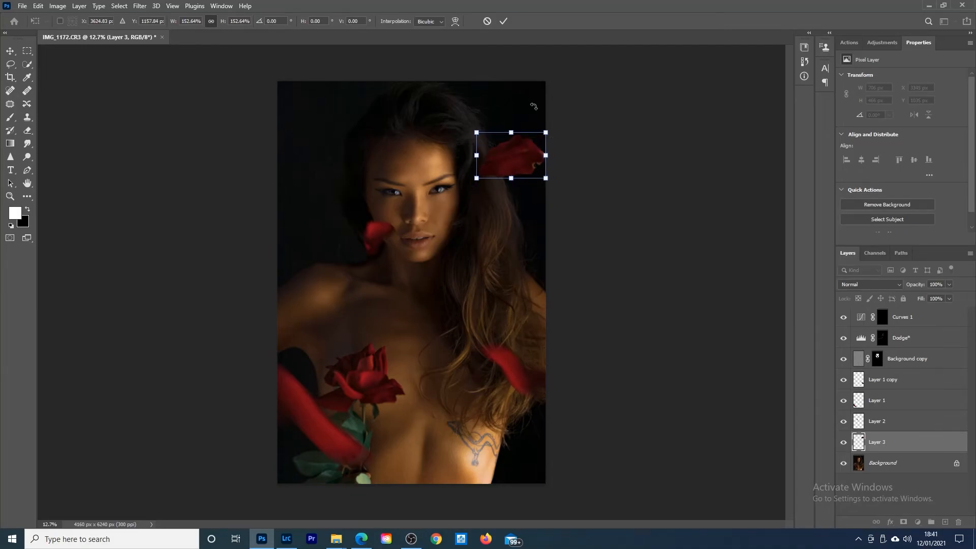
{"action": "left_click", "coordinate": [503, 21]}
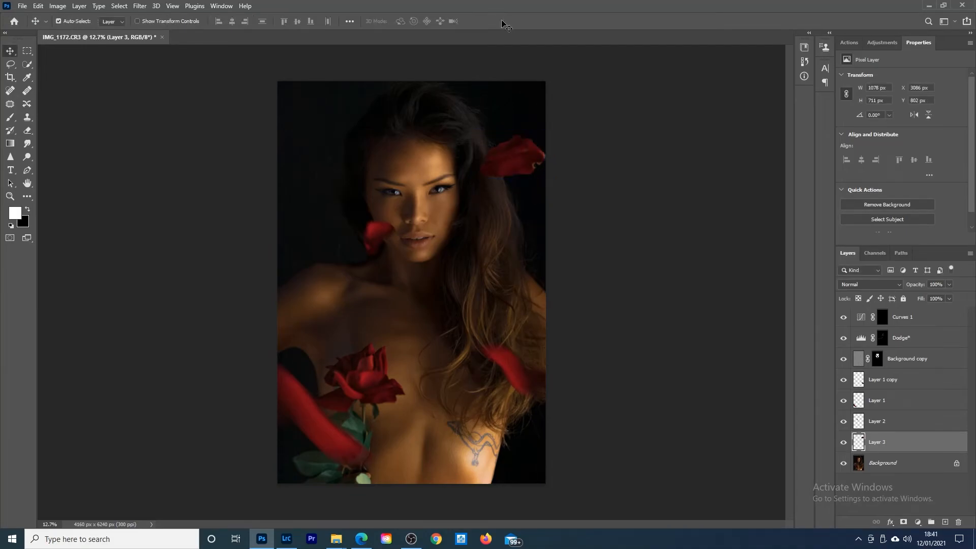
Step: Apply a Motion Blur of -45° and 257 pixels to the enlarged petal beside the hair
{"action": "left_click", "coordinate": [140, 6]}
{"action": "mouse_move", "coordinate": [231, 138]}
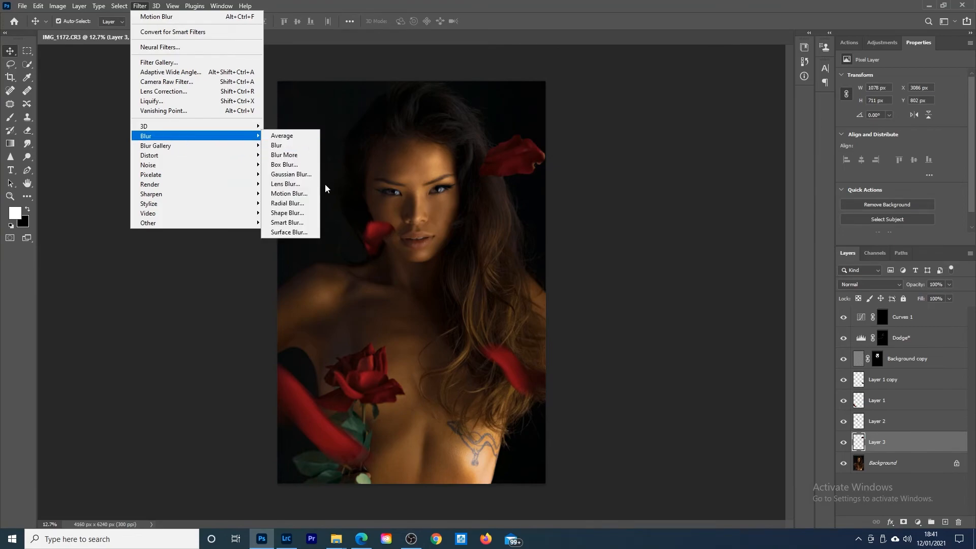
{"action": "left_click", "coordinate": [301, 197]}
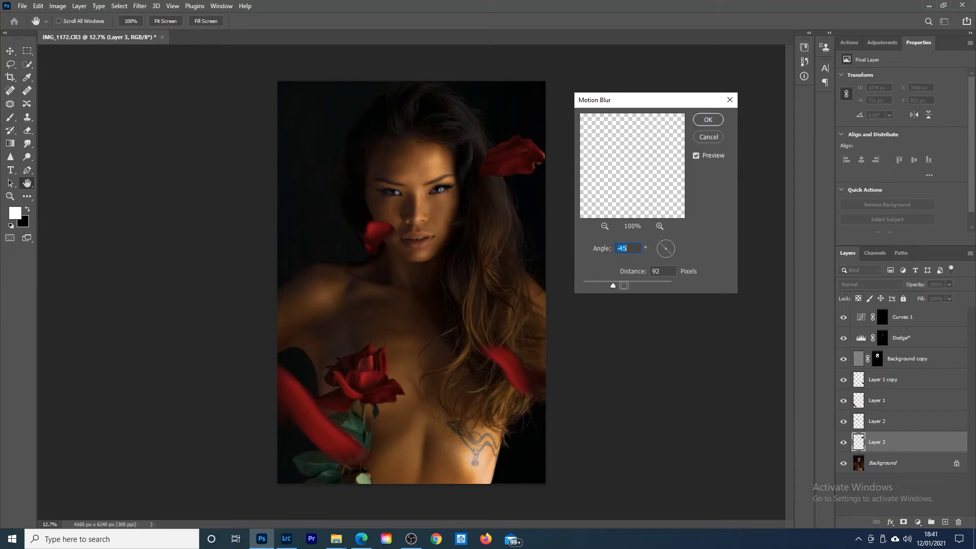
{"action": "left_click", "coordinate": [636, 284]}
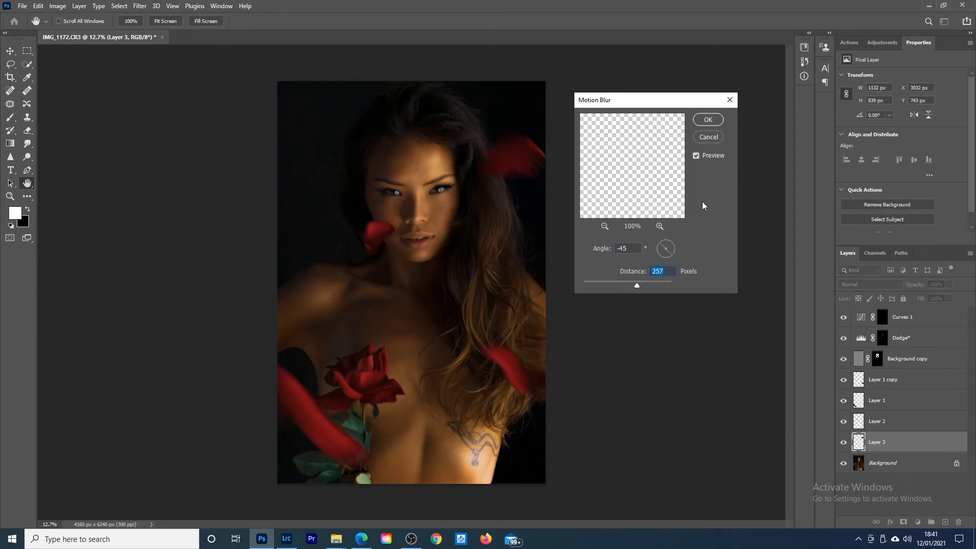
{"action": "left_click", "coordinate": [708, 121]}
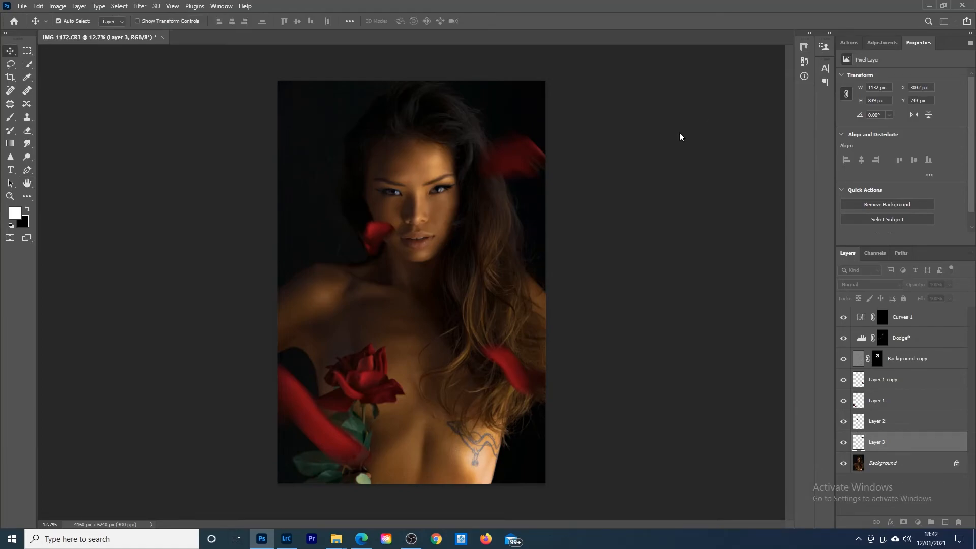
Step: Enlarge the blurred petal beside the hair to about 126% and move it slightly down
{"action": "key", "text": "ctrl+t"}
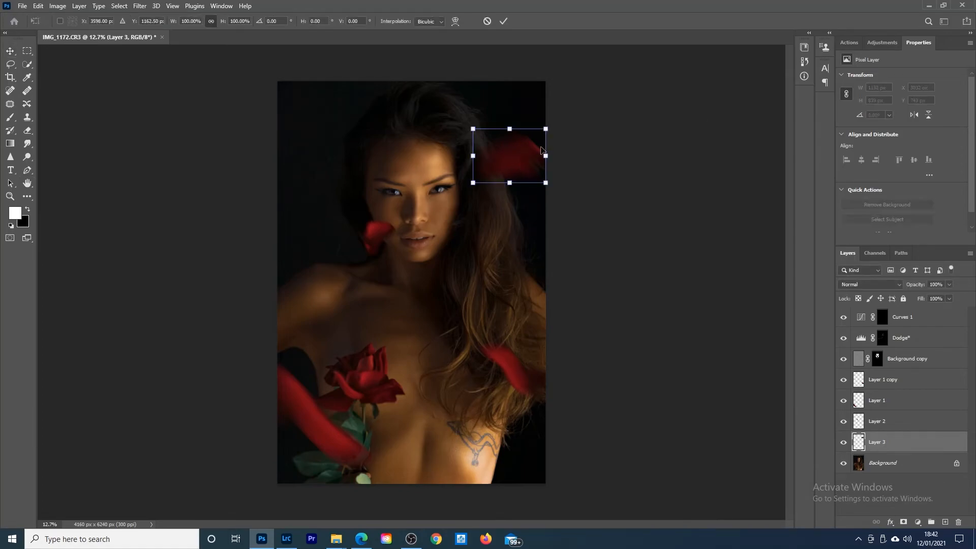
{"action": "mouse_move", "coordinate": [546, 129]}
{"action": "left_mouse_down"}
{"action": "mouse_move", "coordinate": [565, 114]}
{"action": "mouse_move", "coordinate": [557, 129]}
{"action": "left_mouse_up"}
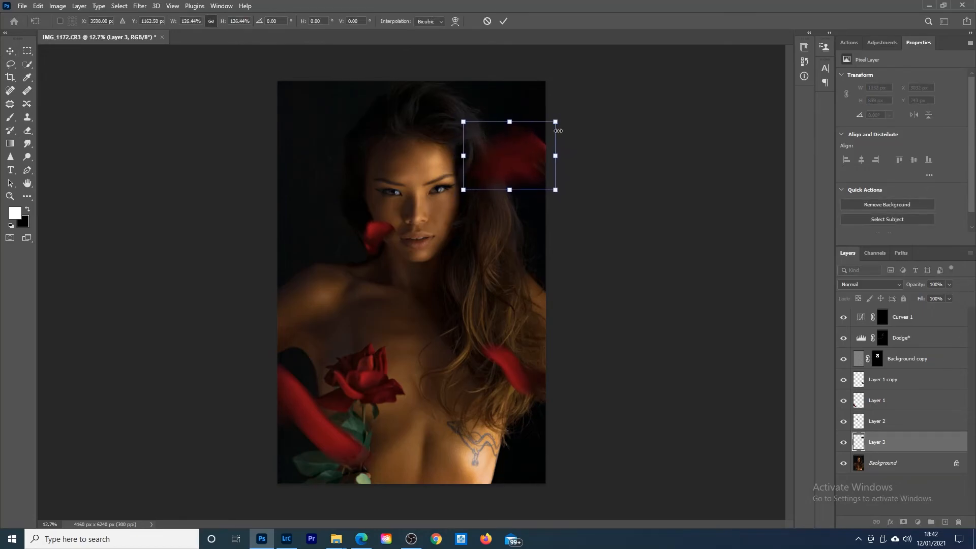
{"action": "left_click", "coordinate": [504, 21]}
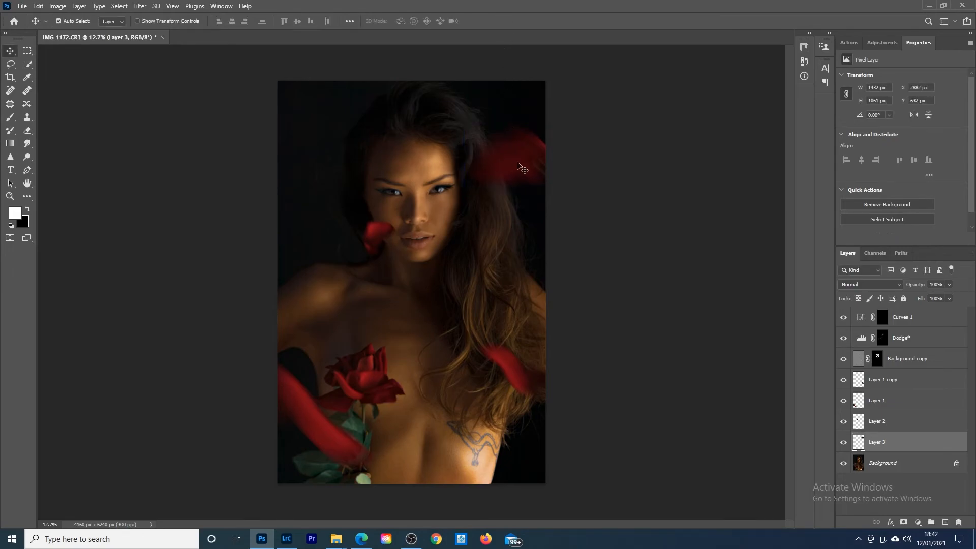
{"action": "left_click_drag", "start_coordinate": [517, 163], "coordinate": [519, 172]}
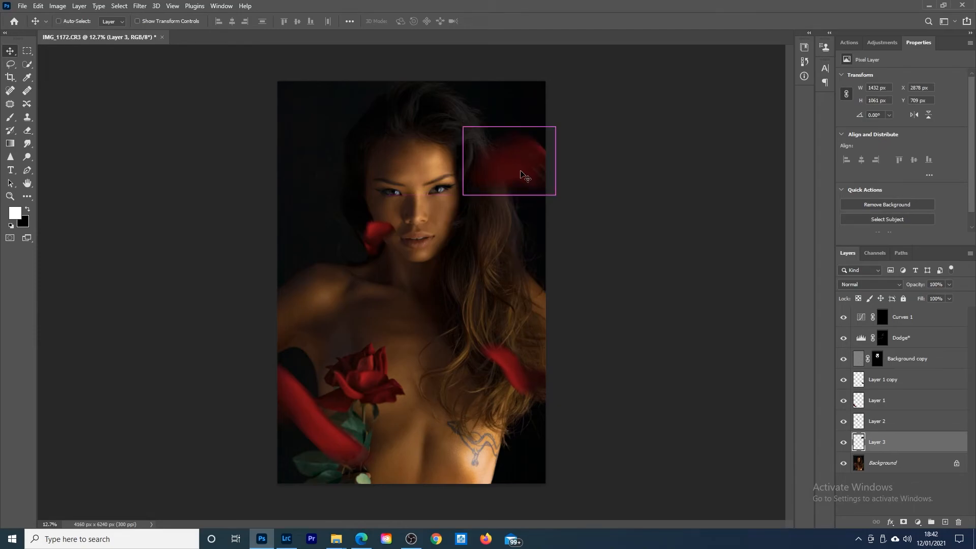
Step: Place a duplicate of the blurred petal on the opposite side of the head against the image edge, flipped horizontally and vertically
{"action": "key", "text": "ctrl+j"}
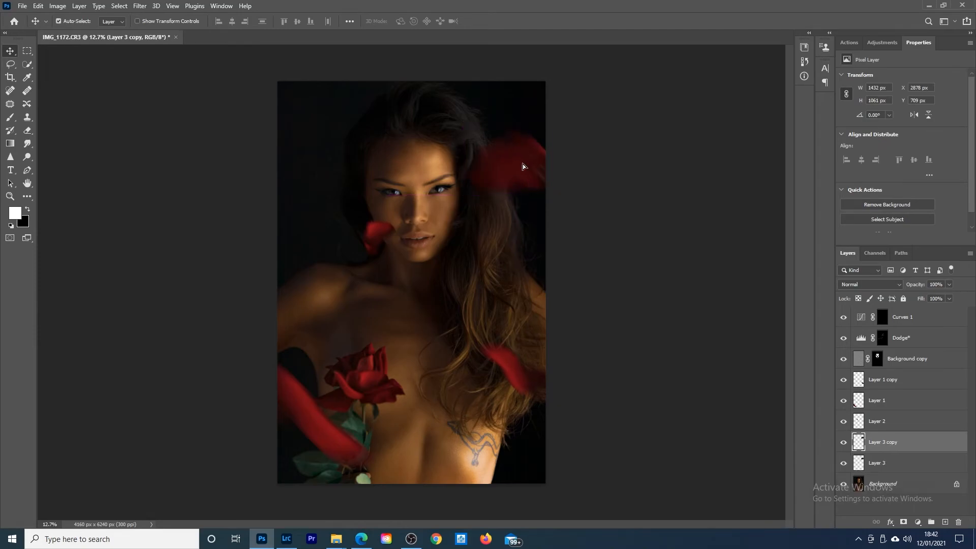
{"action": "left_click_drag", "start_coordinate": [523, 163], "coordinate": [318, 147]}
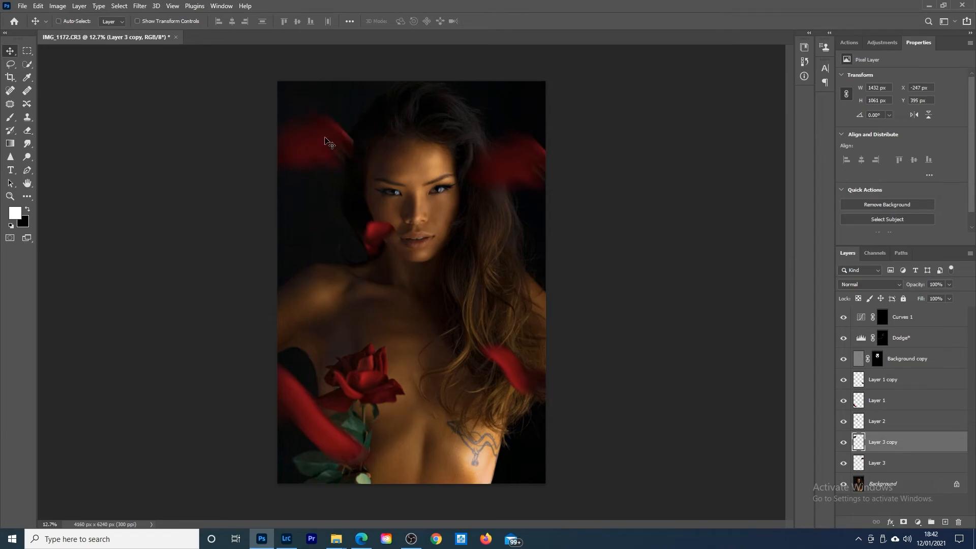
{"action": "key", "text": "ctrl+t"}
{"action": "right_click", "coordinate": [325, 138]}
{"action": "left_click", "coordinate": [364, 309]}
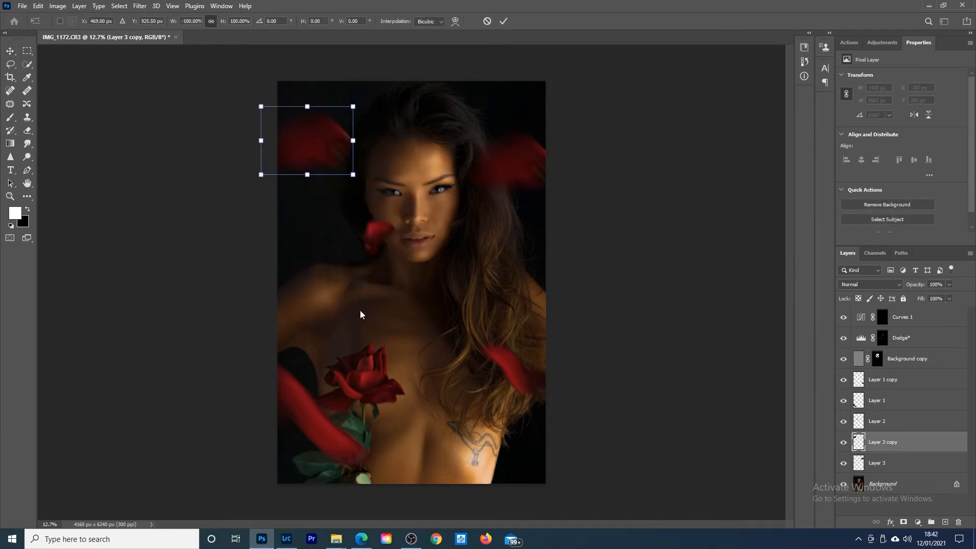
{"action": "right_click", "coordinate": [316, 147]}
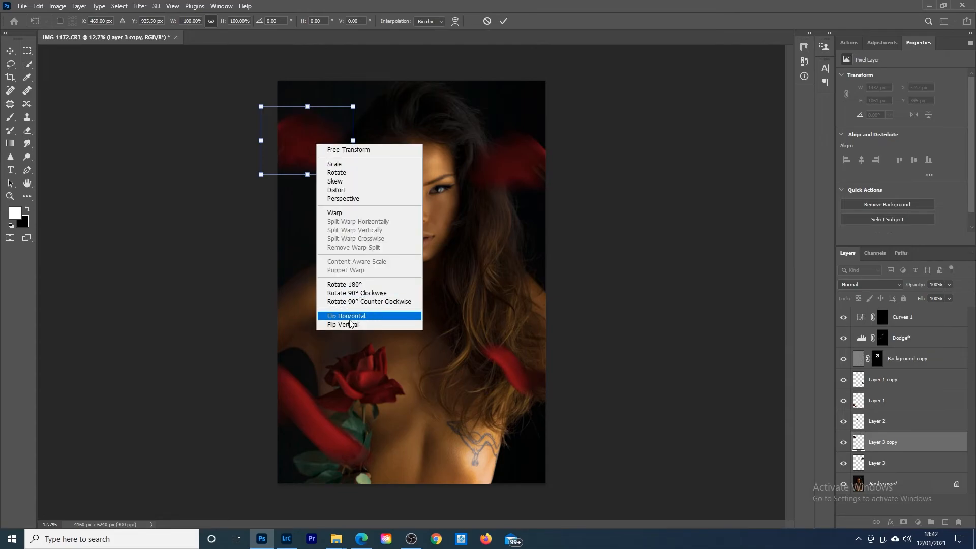
{"action": "left_click", "coordinate": [347, 332]}
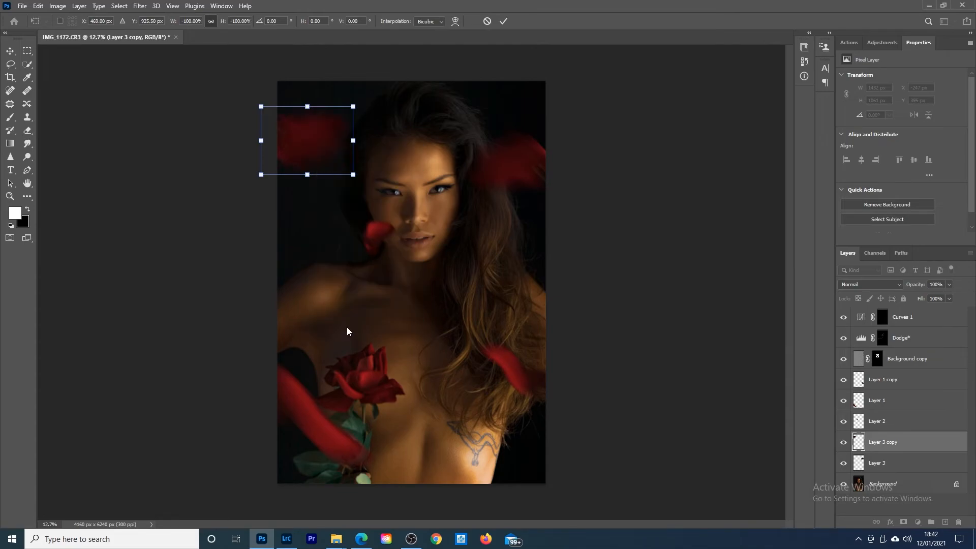
{"action": "left_click", "coordinate": [503, 21]}
{"action": "key", "text": "ctrl"}
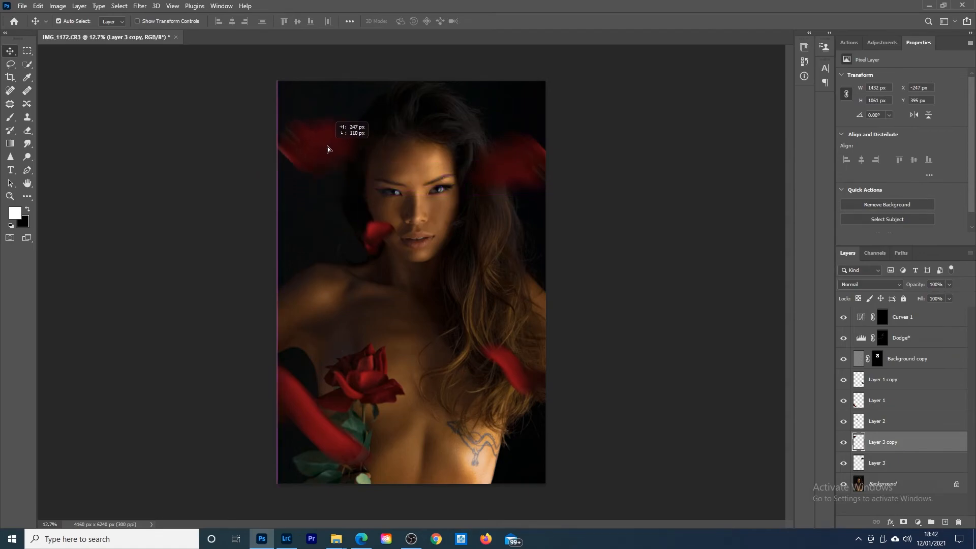
{"action": "left_click_drag", "start_coordinate": [327, 146], "coordinate": [327, 147]}
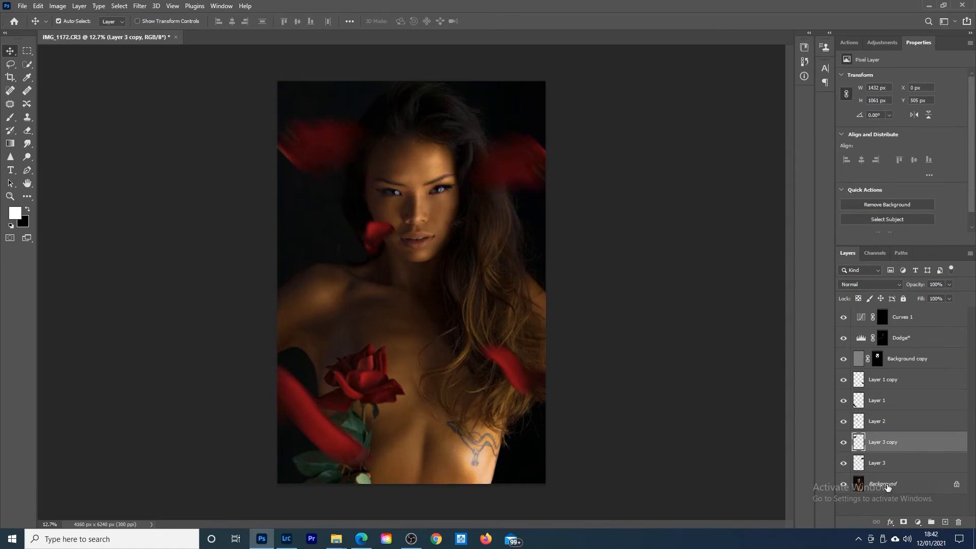
Step: Move the Layer 3 copy layer up the stack to directly above Layer 1 copy
{"action": "left_click", "coordinate": [890, 484]}
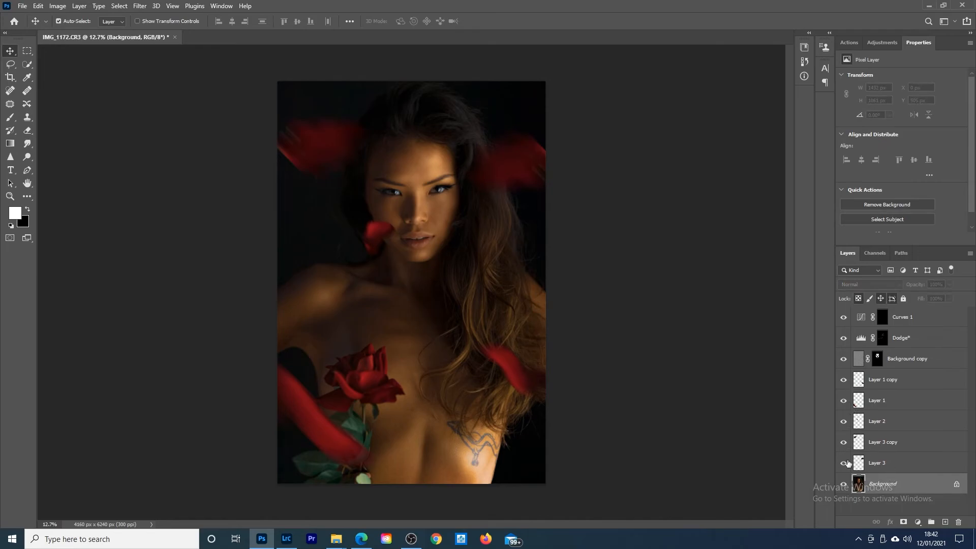
{"action": "left_click", "coordinate": [886, 465]}
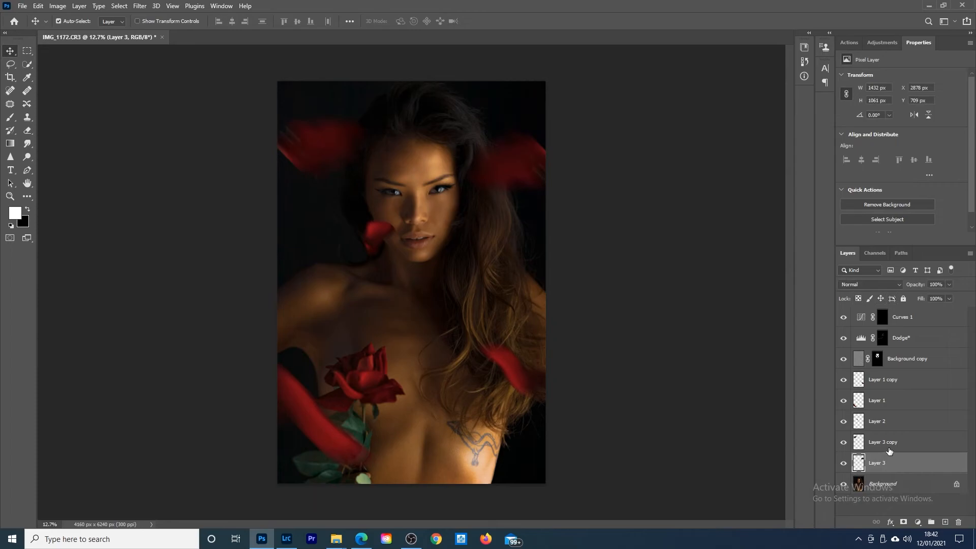
{"action": "left_click", "coordinate": [894, 444]}
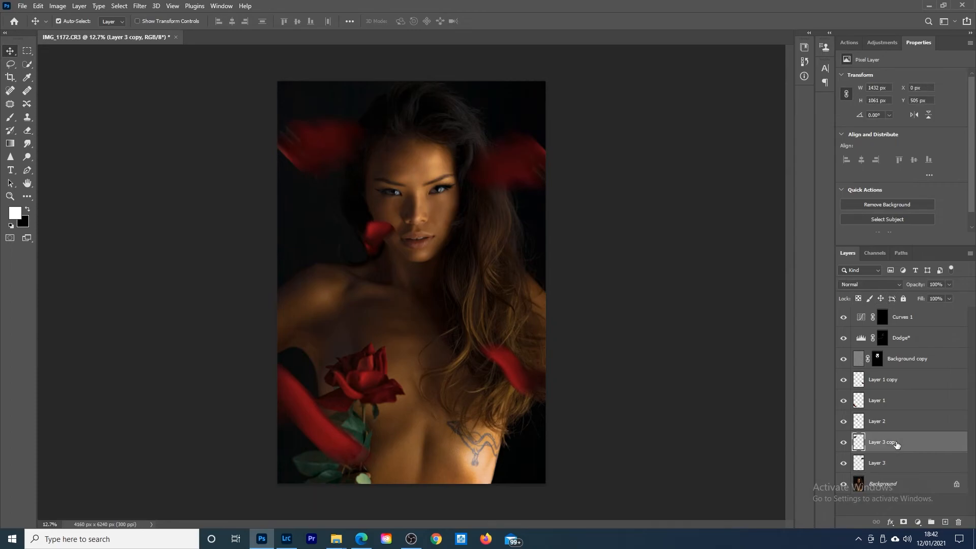
{"action": "left_click_drag", "start_coordinate": [898, 447], "coordinate": [906, 371]}
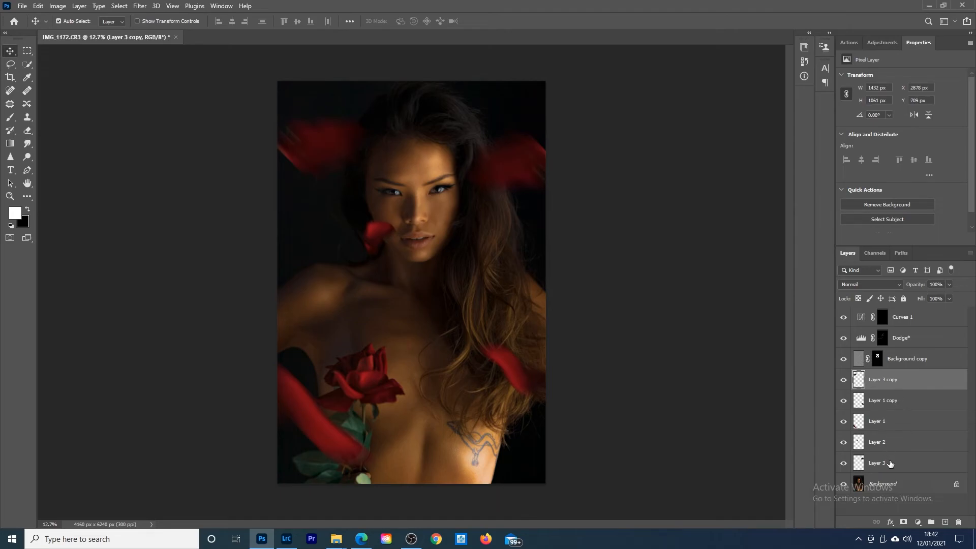
Step: Move Layer 3 directly below Layer 3 copy, hide Layer 3 copy, Layer 3 and Layer 2, and make the Background layer active
{"action": "left_click_drag", "start_coordinate": [890, 464], "coordinate": [895, 402]}
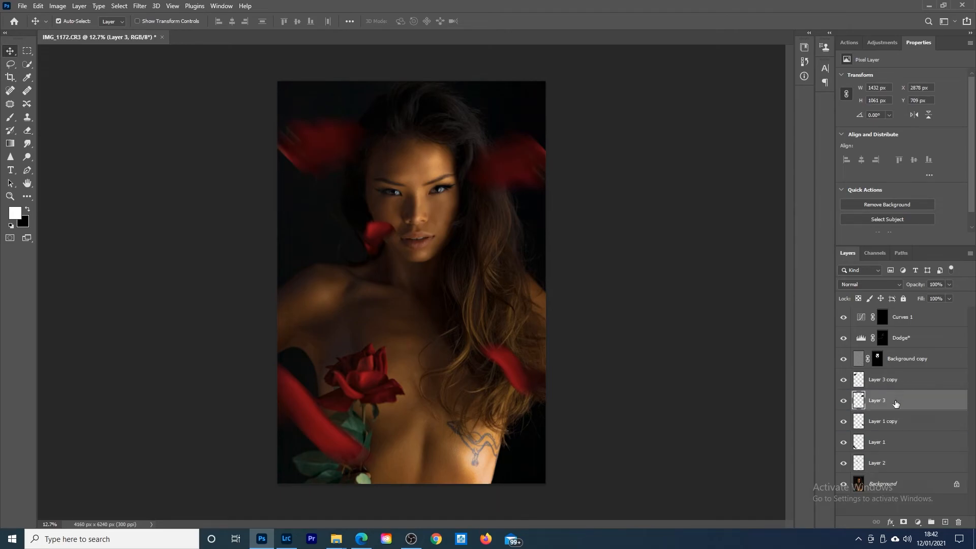
{"action": "left_click", "coordinate": [882, 487]}
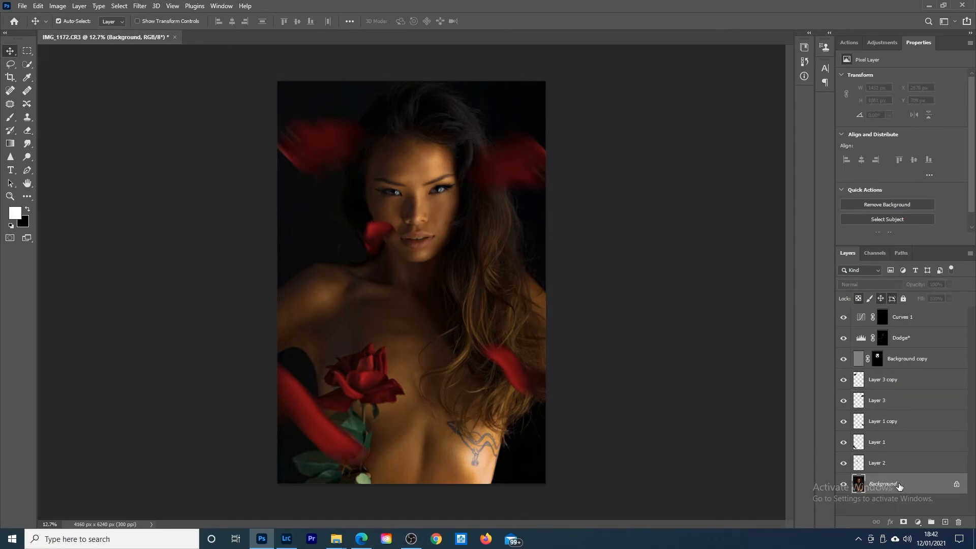
{"action": "left_click", "coordinate": [844, 380]}
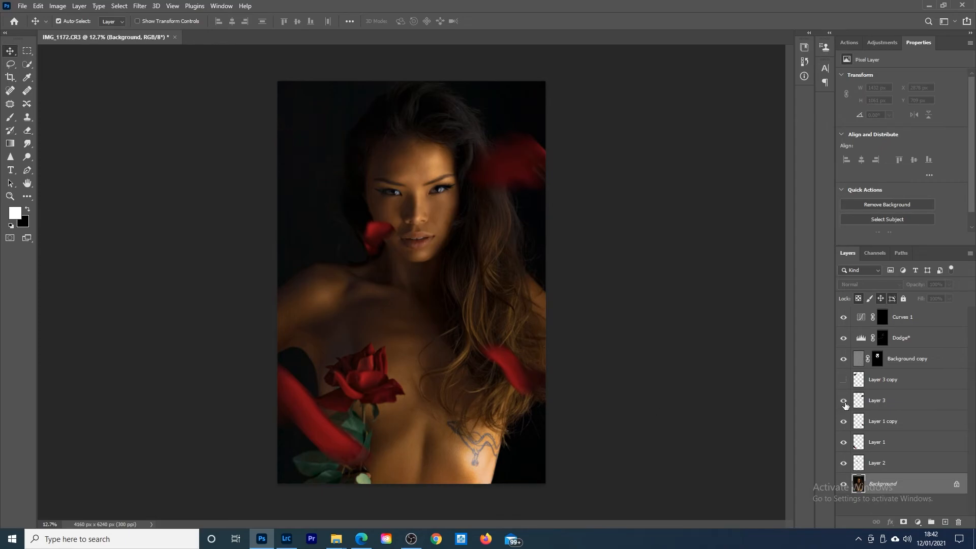
{"action": "left_click", "coordinate": [844, 402]}
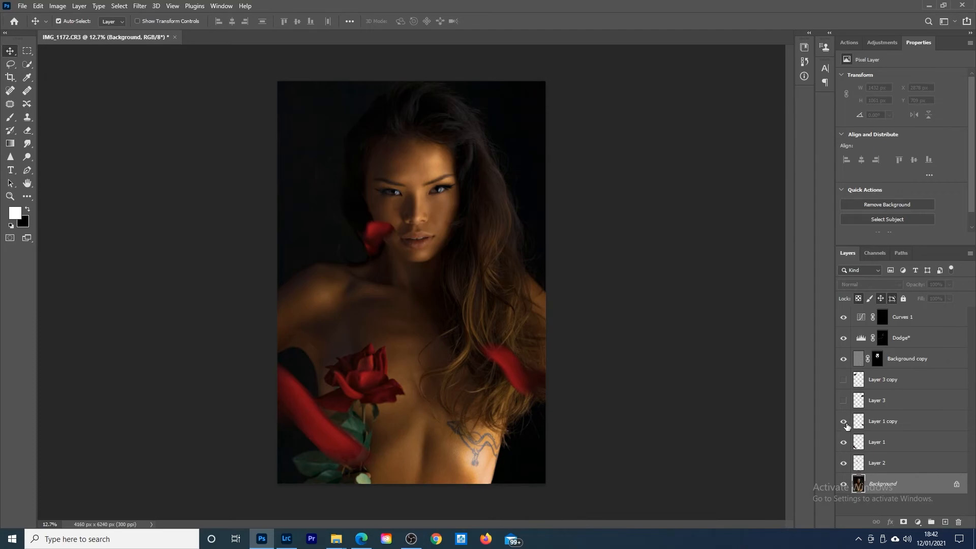
{"action": "left_click", "coordinate": [844, 443]}
{"action": "left_click", "coordinate": [844, 442]}
{"action": "left_click", "coordinate": [844, 463]}
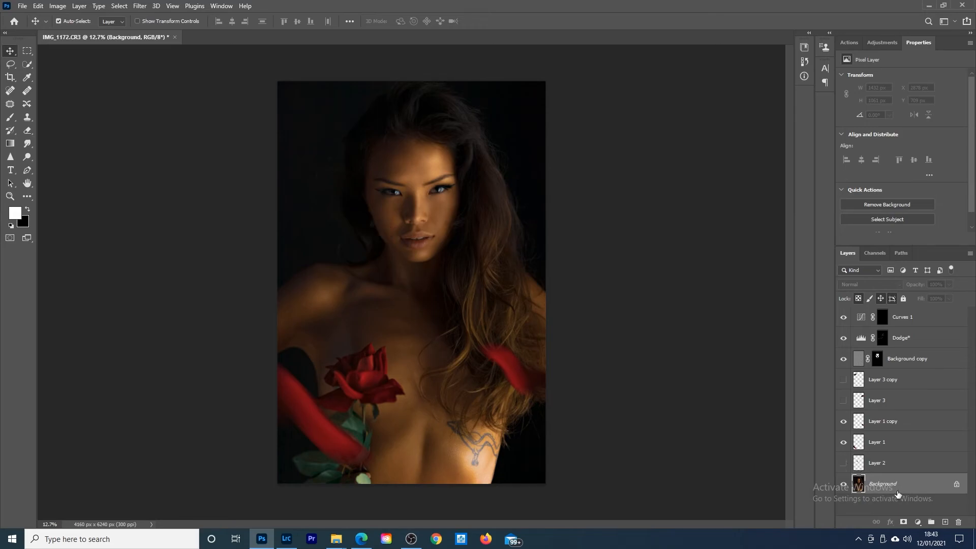
Step: Select the model's head and upper hair on the Background layer with the Quick Selection tool, leaving out the dark backdrop beside them
{"action": "left_click", "coordinate": [28, 65]}
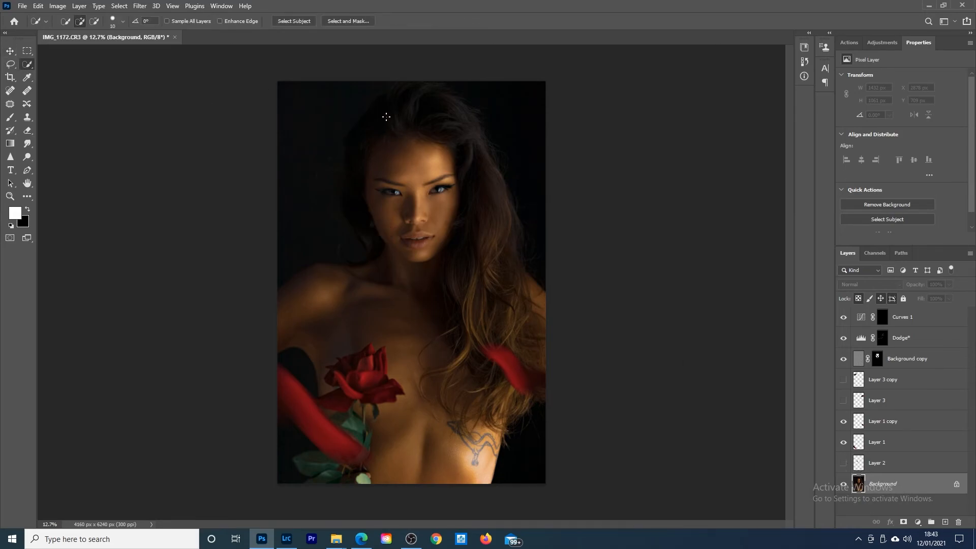
{"action": "left_click_drag", "start_coordinate": [414, 93], "coordinate": [388, 103]}
{"action": "left_click_drag", "start_coordinate": [477, 196], "coordinate": [482, 221]}
{"action": "key", "text": "ctrl+d"}
{"action": "mouse_move", "coordinate": [347, 202]}
{"action": "left_mouse_down"}
{"action": "mouse_move", "coordinate": [447, 263]}
{"action": "mouse_move", "coordinate": [476, 262]}
{"action": "left_mouse_up"}
{"action": "left_click_drag", "start_coordinate": [337, 166], "coordinate": [355, 172]}
{"action": "mouse_move", "coordinate": [541, 183]}
{"action": "left_mouse_down"}
{"action": "mouse_move", "coordinate": [521, 169]}
{"action": "mouse_move", "coordinate": [514, 96]}
{"action": "left_mouse_up"}
{"action": "mouse_move", "coordinate": [325, 120]}
{"action": "left_mouse_down"}
{"action": "mouse_move", "coordinate": [356, 104]}
{"action": "mouse_move", "coordinate": [353, 216]}
{"action": "mouse_move", "coordinate": [372, 244]}
{"action": "mouse_move", "coordinate": [367, 98]}
{"action": "mouse_move", "coordinate": [378, 89]}
{"action": "left_mouse_up"}
{"action": "left_click_drag", "start_coordinate": [493, 154], "coordinate": [498, 177]}
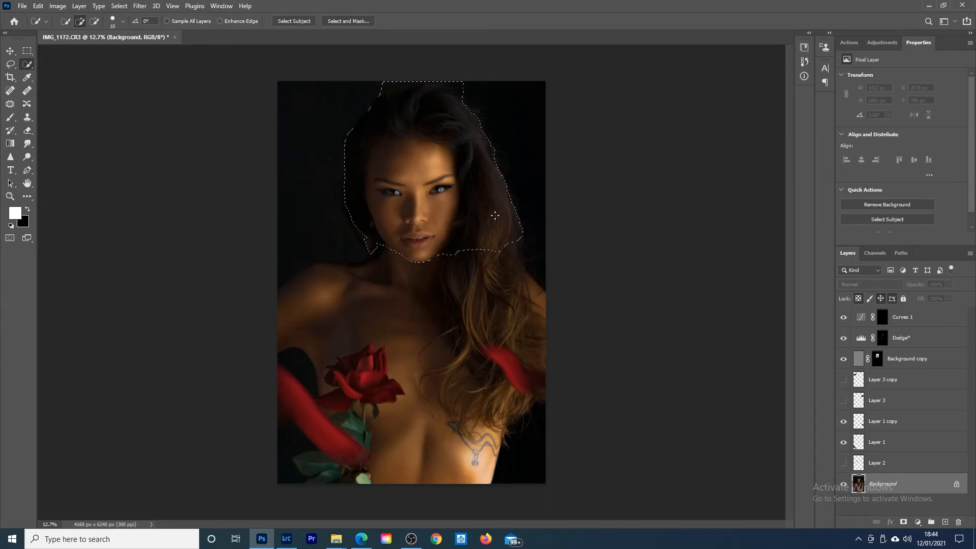
Step: Copy the selected head to its own layer, stack it above Layer 3 copy but beneath Layer 2, and show all hidden petal layers
{"action": "right_click", "coordinate": [420, 197]}
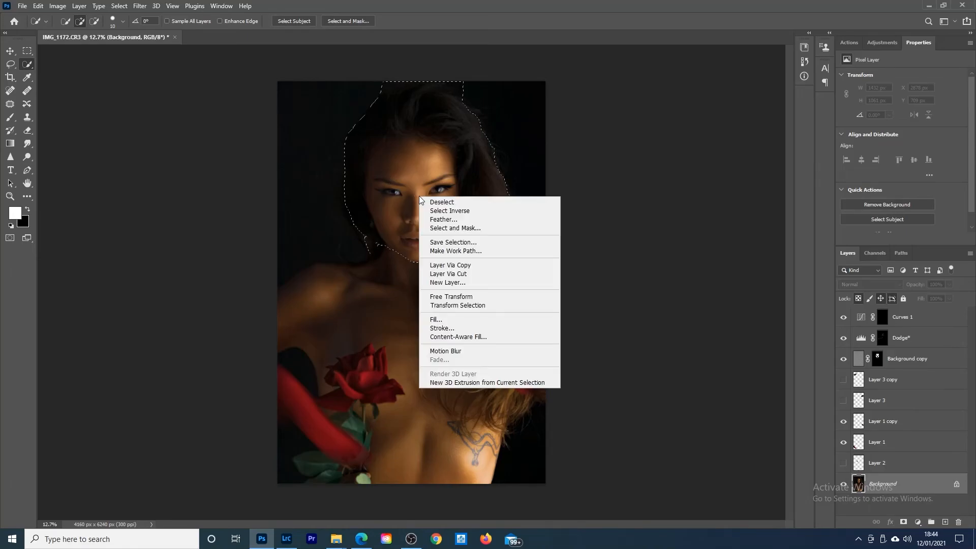
{"action": "left_click", "coordinate": [454, 267]}
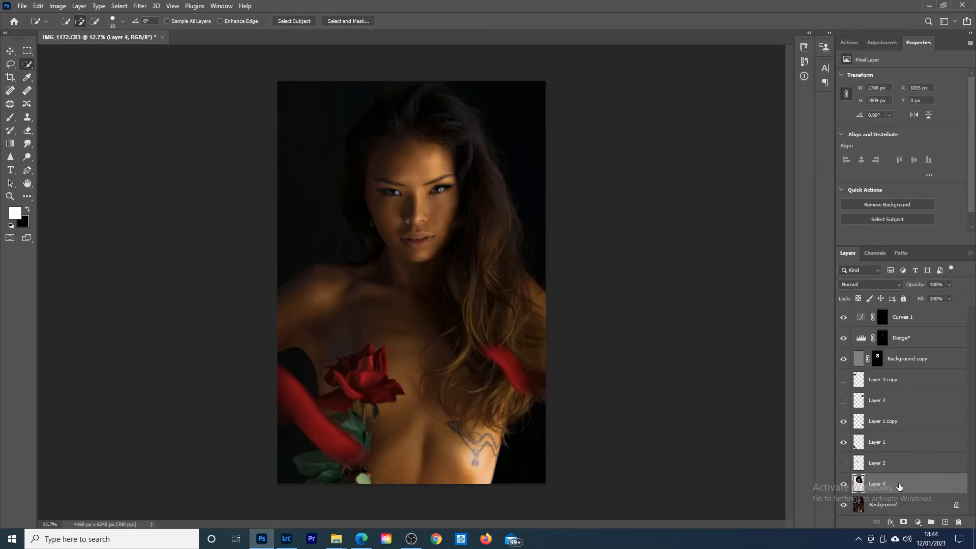
{"action": "left_click_drag", "start_coordinate": [899, 486], "coordinate": [892, 414]}
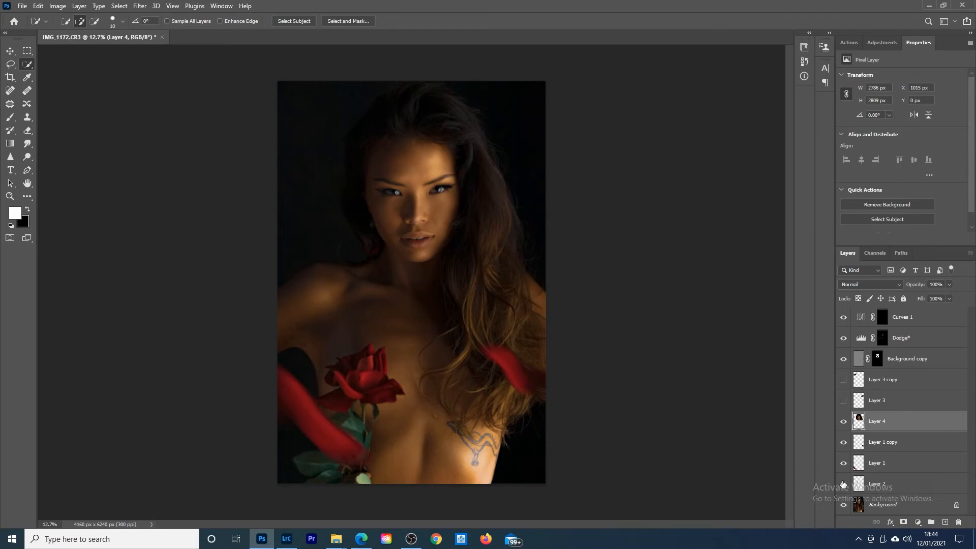
{"action": "left_click_drag", "start_coordinate": [896, 487], "coordinate": [901, 411]}
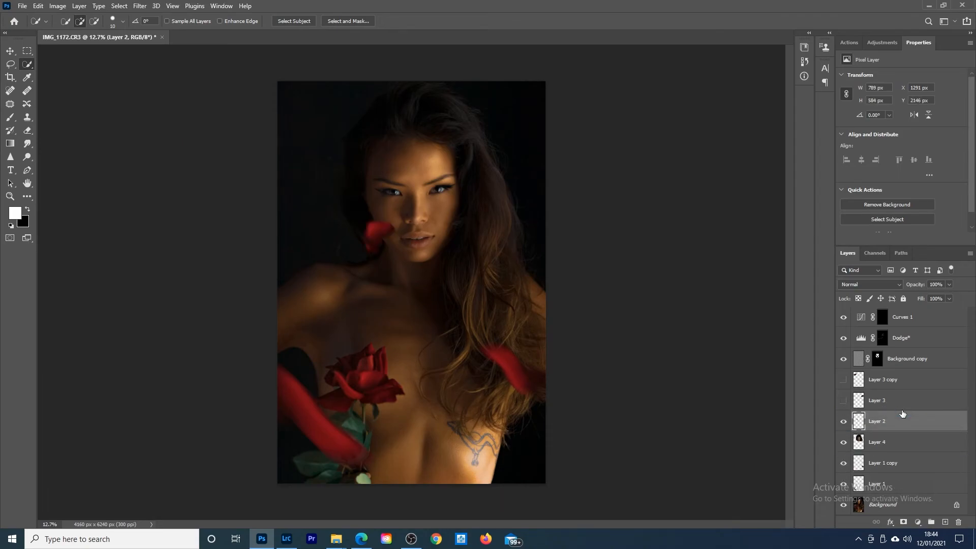
{"action": "left_click_drag", "start_coordinate": [891, 439], "coordinate": [907, 372]}
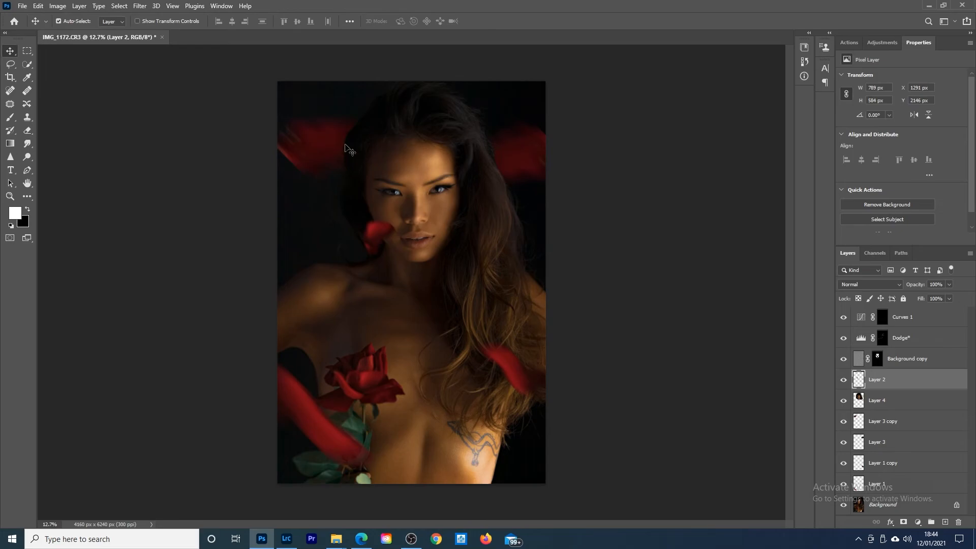
Step: Nudge the upper-left, cheek and hair petals slightly upward, and shift the petal beside the head down toward the image's right edge
{"action": "left_click_drag", "start_coordinate": [324, 153], "coordinate": [326, 153]}
{"action": "left_click_drag", "start_coordinate": [527, 171], "coordinate": [536, 206]}
{"action": "left_click_drag", "start_coordinate": [308, 156], "coordinate": [304, 139]}
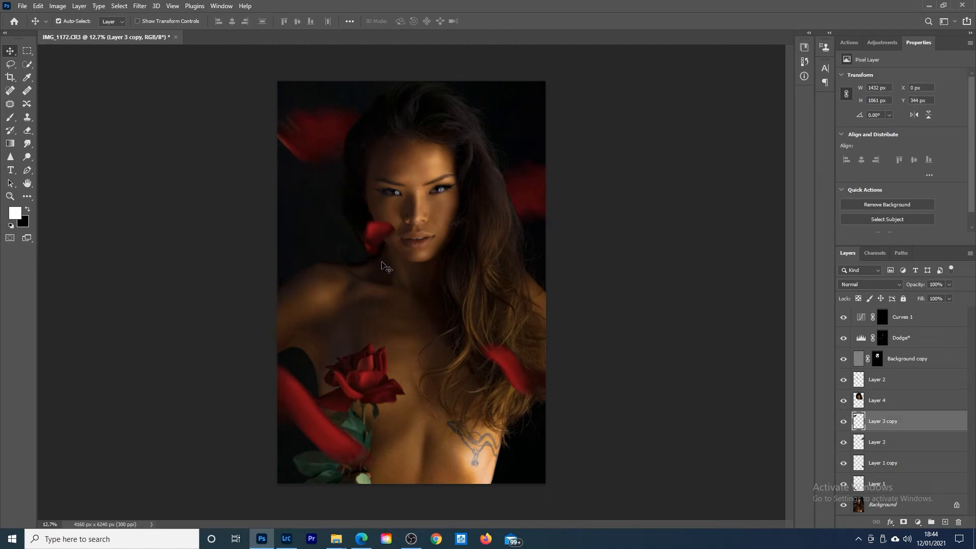
{"action": "left_click_drag", "start_coordinate": [375, 240], "coordinate": [376, 233]}
{"action": "left_click_drag", "start_coordinate": [518, 380], "coordinate": [514, 358]}
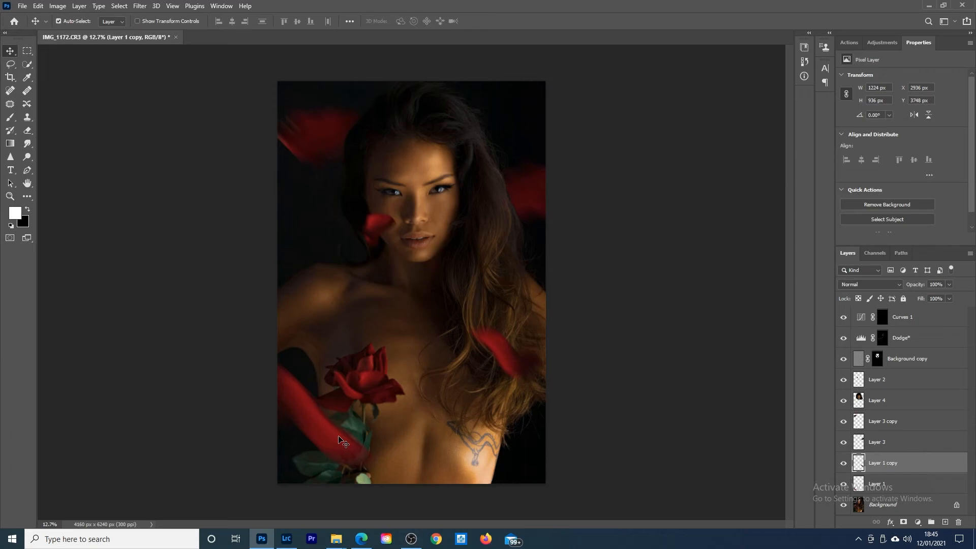
{"action": "left_click_drag", "start_coordinate": [379, 233], "coordinate": [376, 234]}
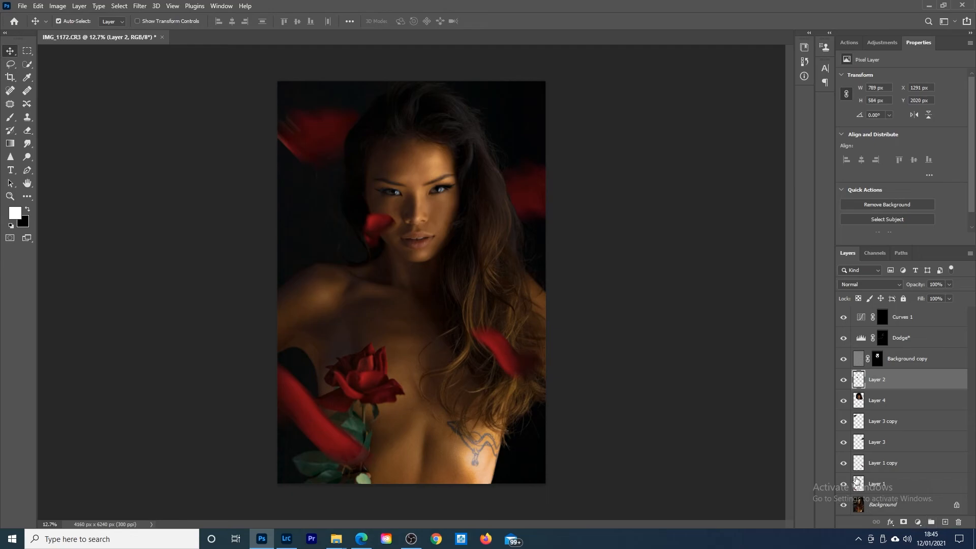
Step: Add a white-to-transparent Gradient Fill layer at the top of the layer stack
{"action": "left_click", "coordinate": [887, 505]}
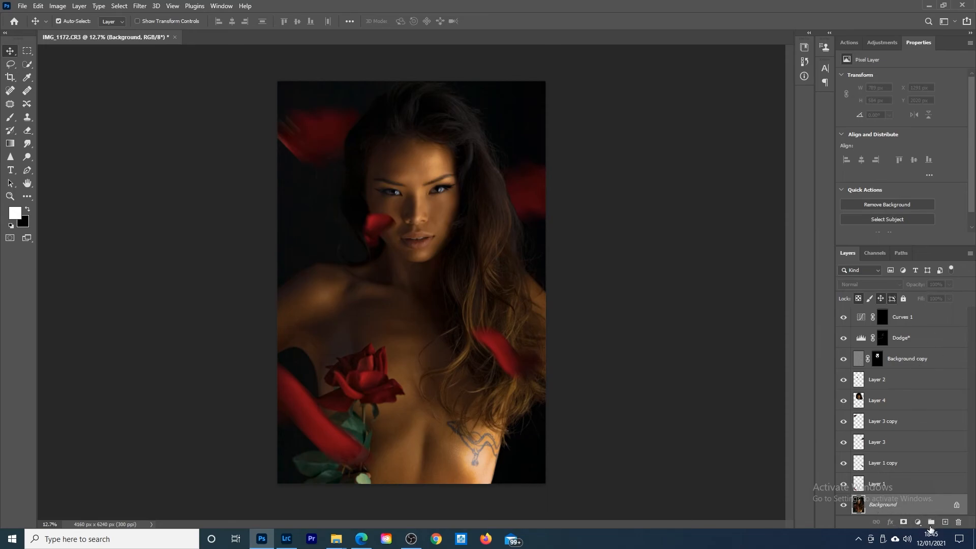
{"action": "left_click", "coordinate": [919, 522]}
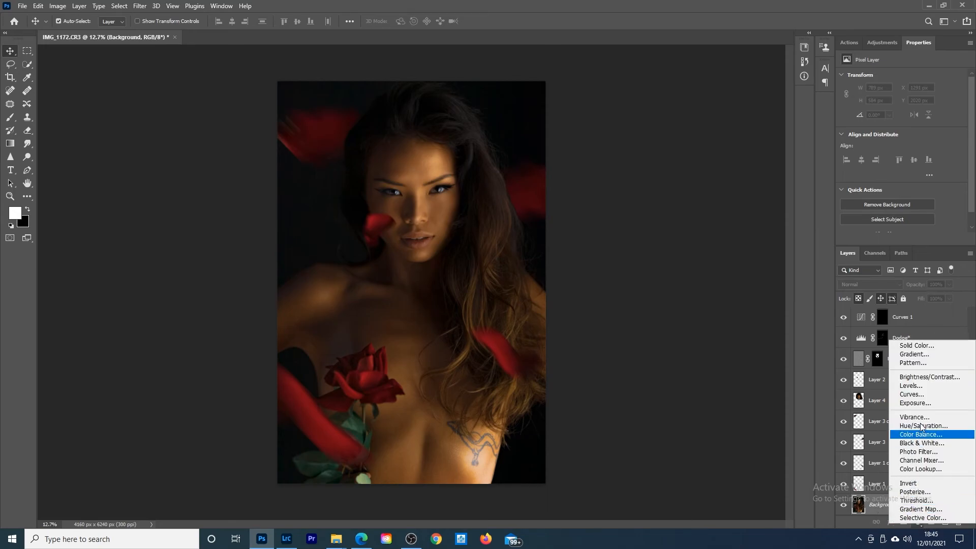
{"action": "left_click", "coordinate": [743, 439]}
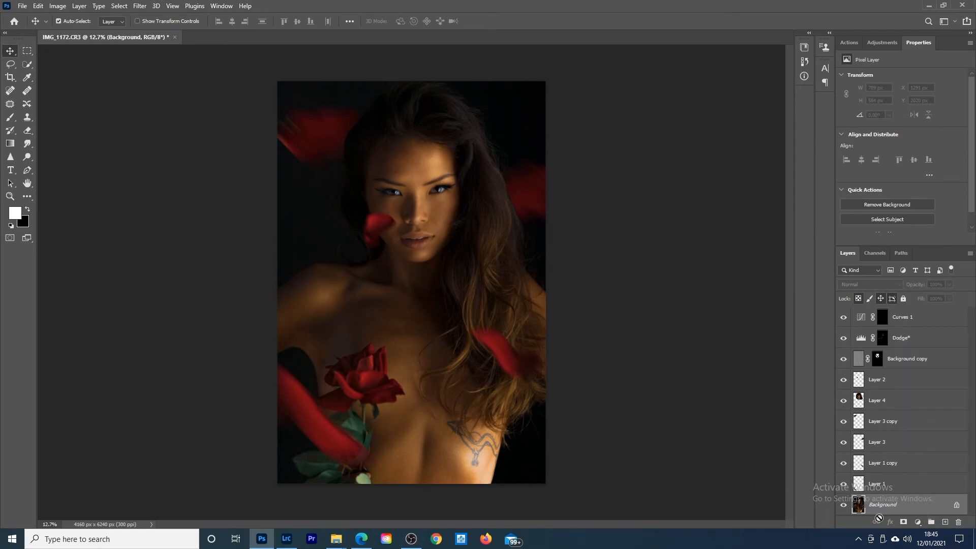
{"action": "left_click", "coordinate": [917, 522]}
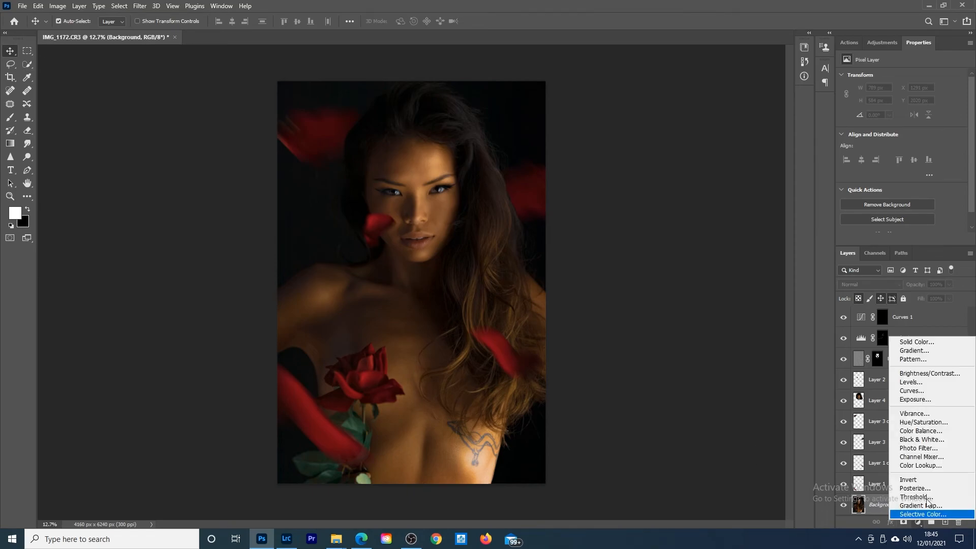
{"action": "left_click", "coordinate": [917, 350]}
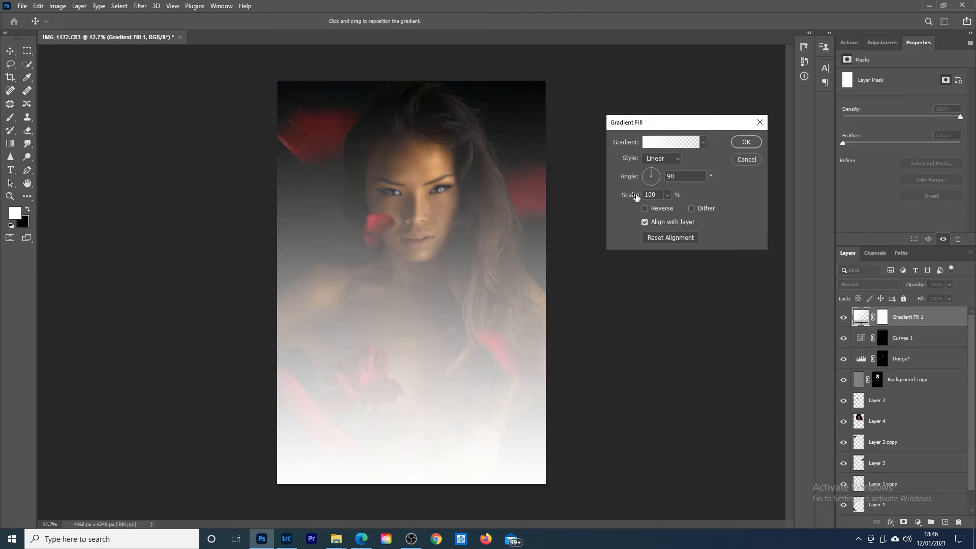
Step: Make the gradient Radial at 82% scale and centre its glow beside the head near the image's upper right edge
{"action": "left_click", "coordinate": [662, 160]}
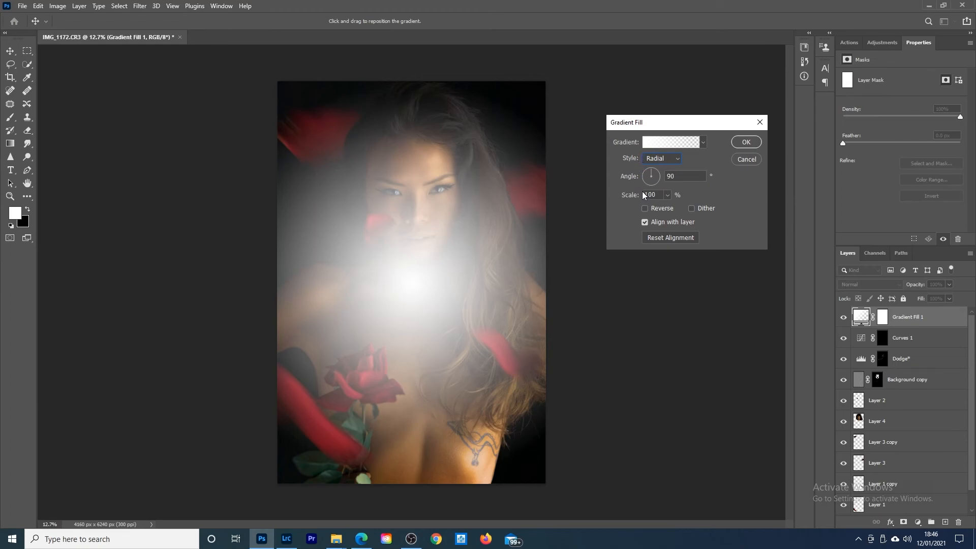
{"action": "left_click_drag", "start_coordinate": [631, 198], "coordinate": [623, 197]}
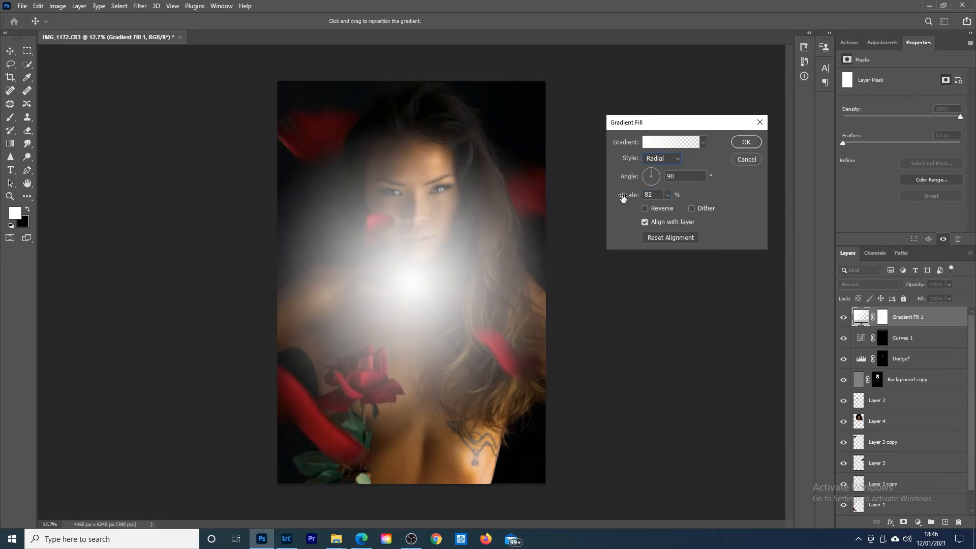
{"action": "left_click_drag", "start_coordinate": [536, 194], "coordinate": [515, 181]}
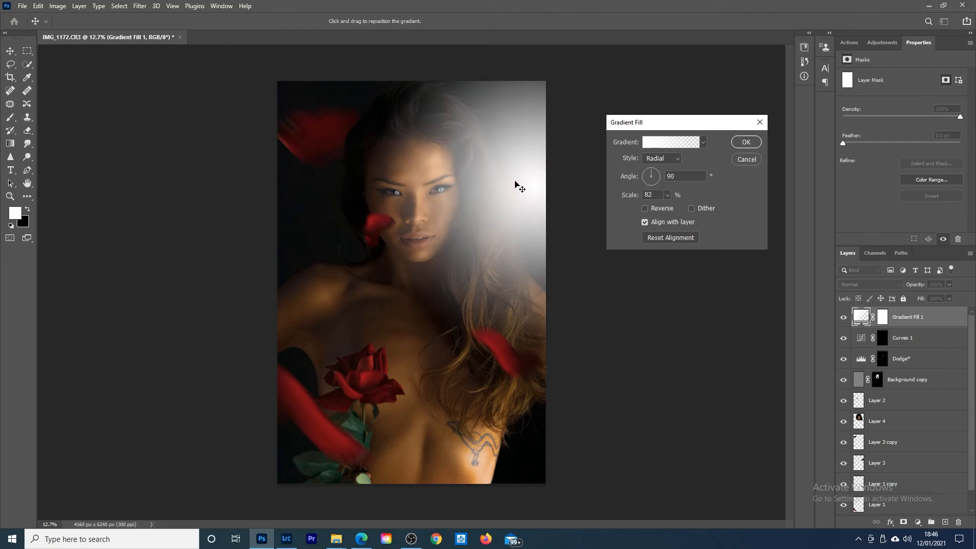
Step: Edit the gradient and set its starting colour stop to saturated orange ff9000
{"action": "left_click", "coordinate": [649, 142]}
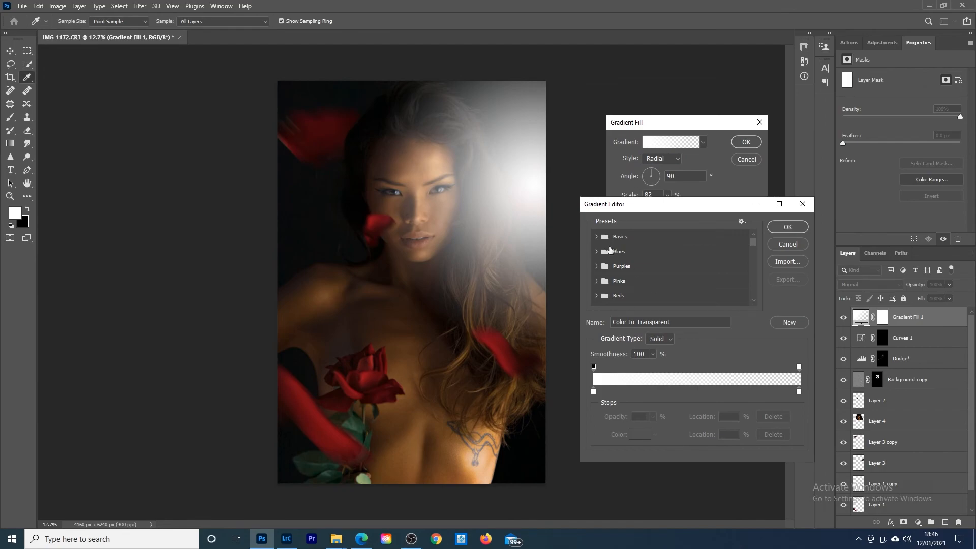
{"action": "left_click", "coordinate": [593, 391]}
{"action": "double_click", "coordinate": [593, 391]}
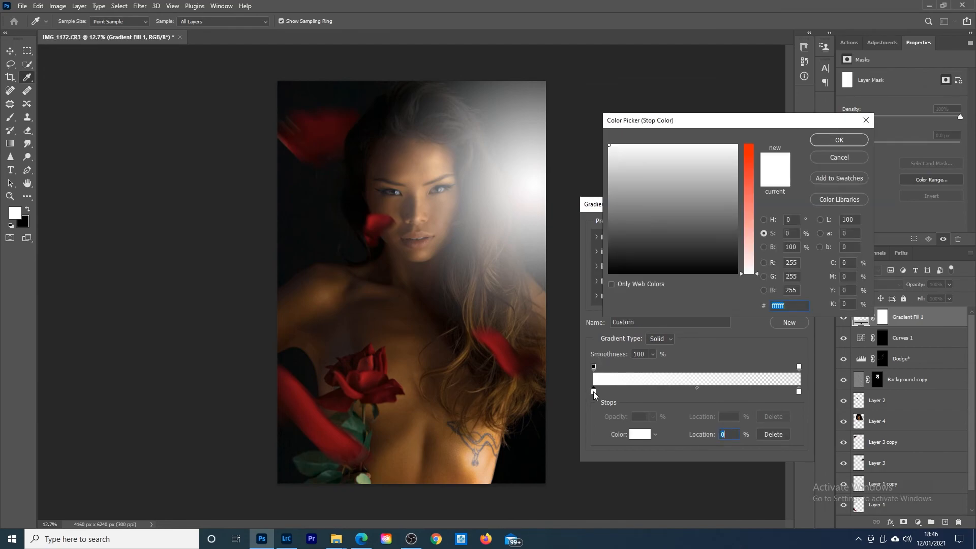
{"action": "left_click", "coordinate": [764, 220]}
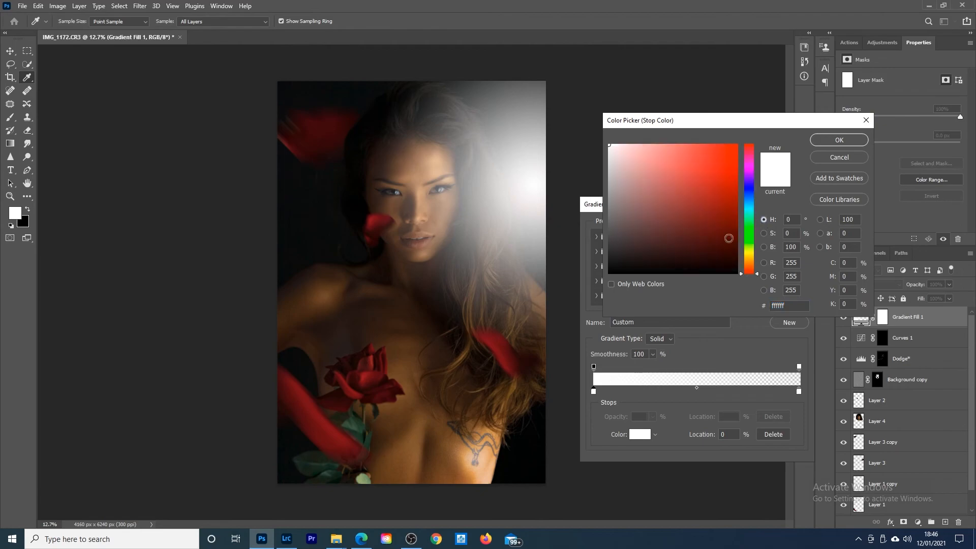
{"action": "left_click_drag", "start_coordinate": [749, 275], "coordinate": [749, 263]}
{"action": "left_click_drag", "start_coordinate": [739, 148], "coordinate": [759, 132]}
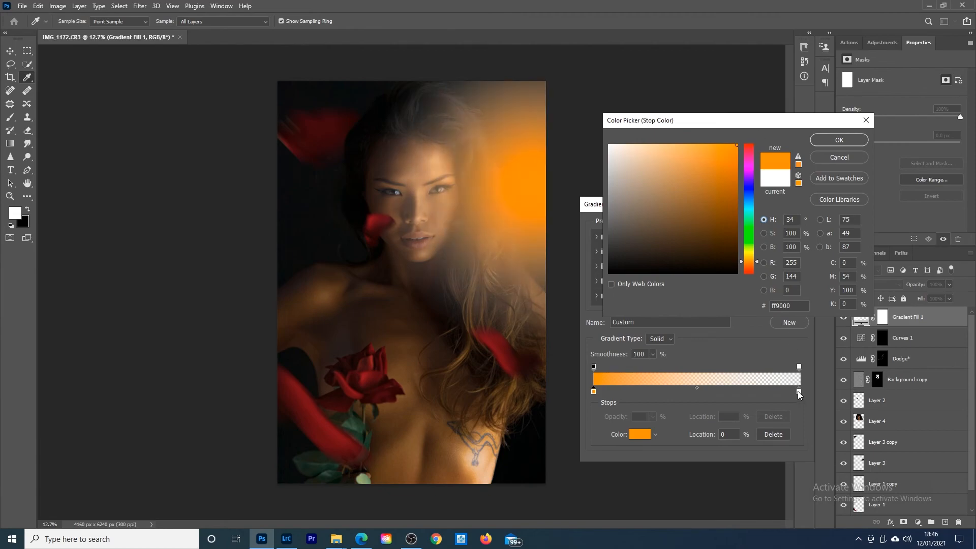
{"action": "left_click", "coordinate": [829, 138]}
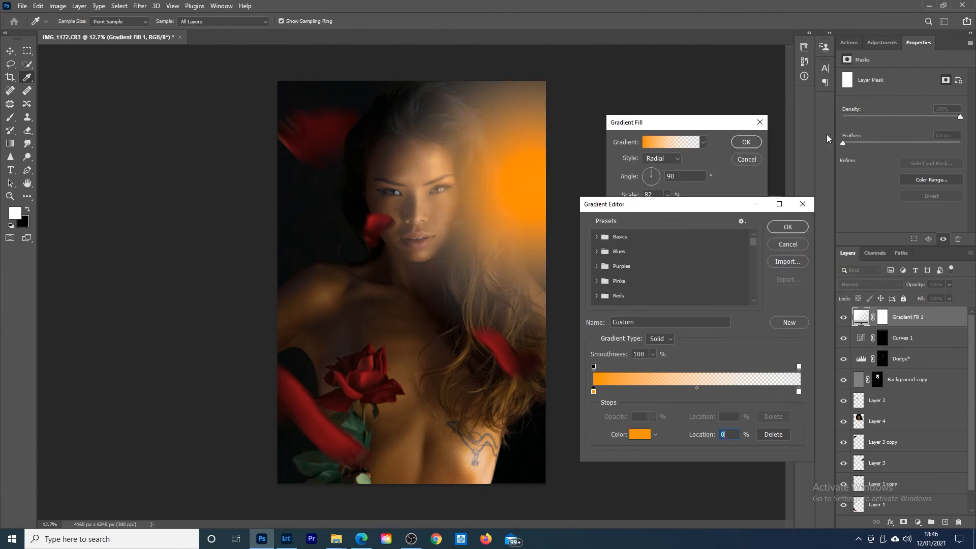
Step: Set the gradient's end colour stop to soft yellow fdef77
{"action": "double_click", "coordinate": [799, 392]}
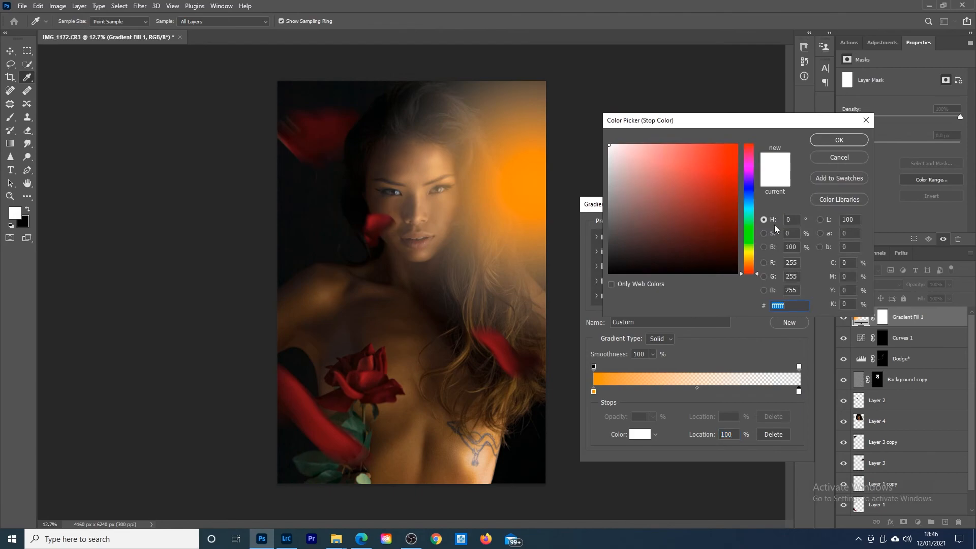
{"action": "left_click_drag", "start_coordinate": [752, 275], "coordinate": [754, 257]}
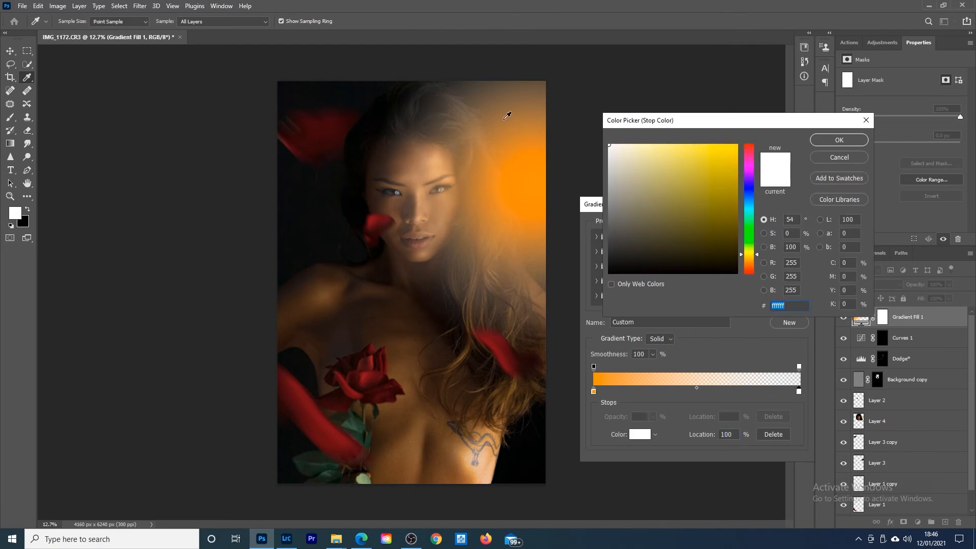
{"action": "left_click", "coordinate": [681, 143]}
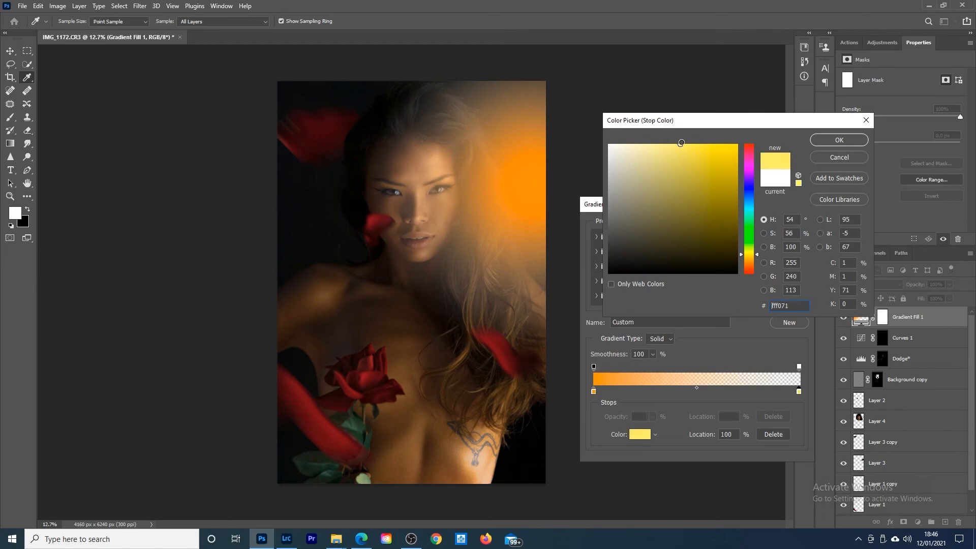
{"action": "left_click_drag", "start_coordinate": [681, 143], "coordinate": [687, 144]}
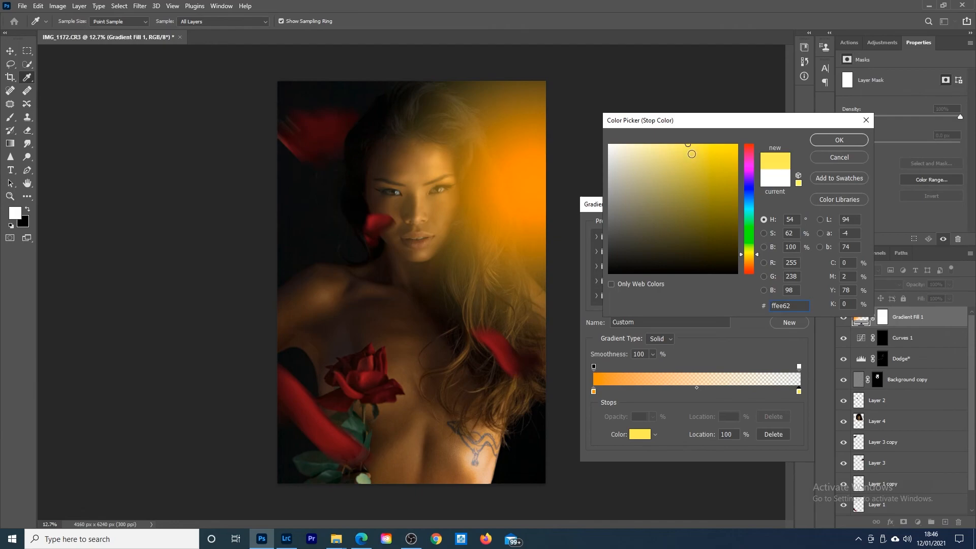
{"action": "left_click_drag", "start_coordinate": [688, 144], "coordinate": [676, 145]}
{"action": "left_click", "coordinate": [828, 139]}
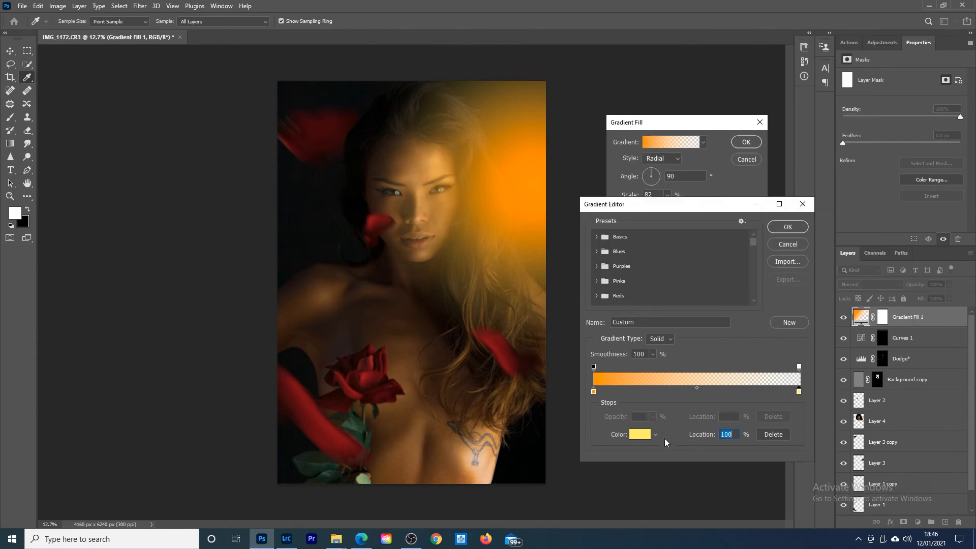
Step: Reduce the starting colour stop's saturation to 56%, giving light orange ffc171
{"action": "left_click", "coordinate": [594, 391]}
{"action": "double_click", "coordinate": [595, 392]}
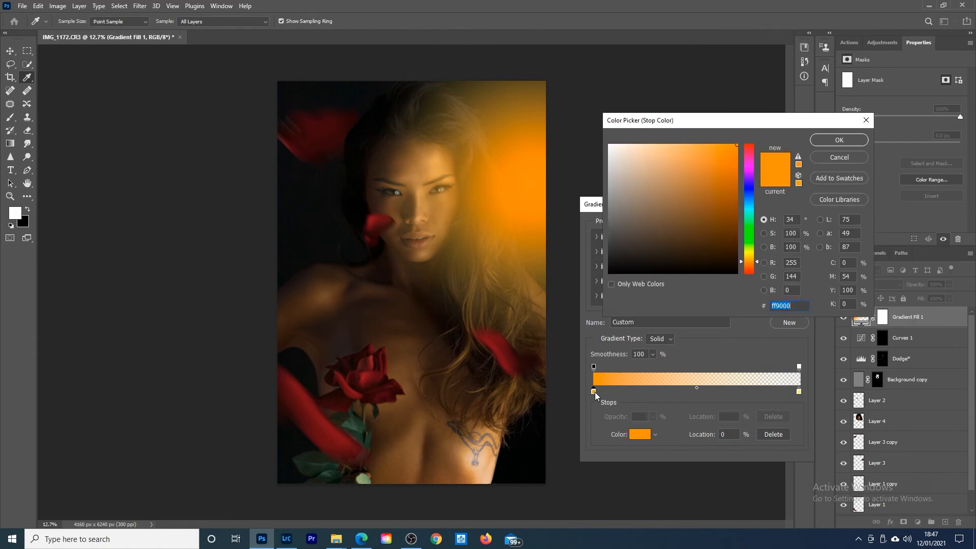
{"action": "left_click", "coordinate": [764, 233]}
{"action": "mouse_move", "coordinate": [752, 183]}
{"action": "left_mouse_down"}
{"action": "mouse_move", "coordinate": [750, 175]}
{"action": "mouse_move", "coordinate": [746, 202]}
{"action": "left_mouse_up"}
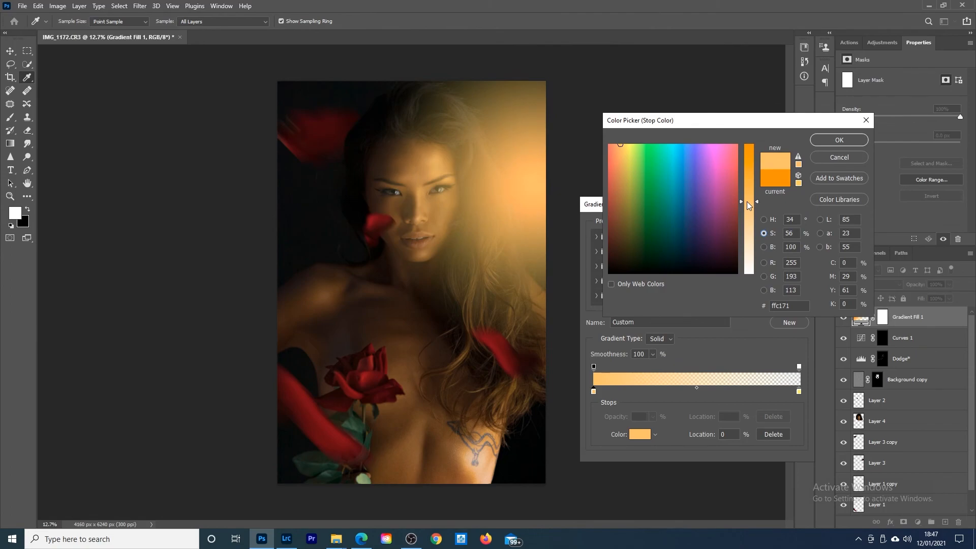
{"action": "left_click", "coordinate": [839, 141]}
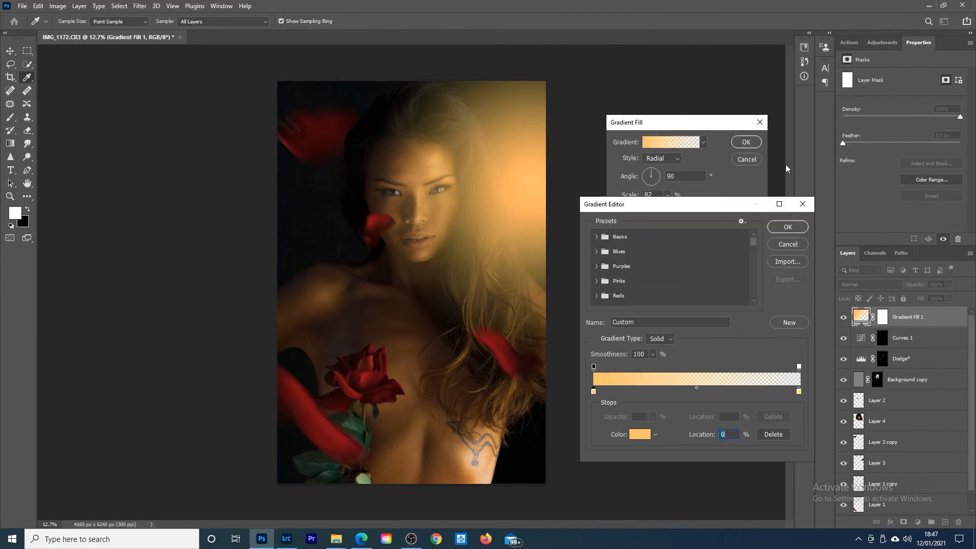
Step: Reduce the end colour stop's saturation to 44%, giving pale yellow fdf18e
{"action": "double_click", "coordinate": [798, 390]}
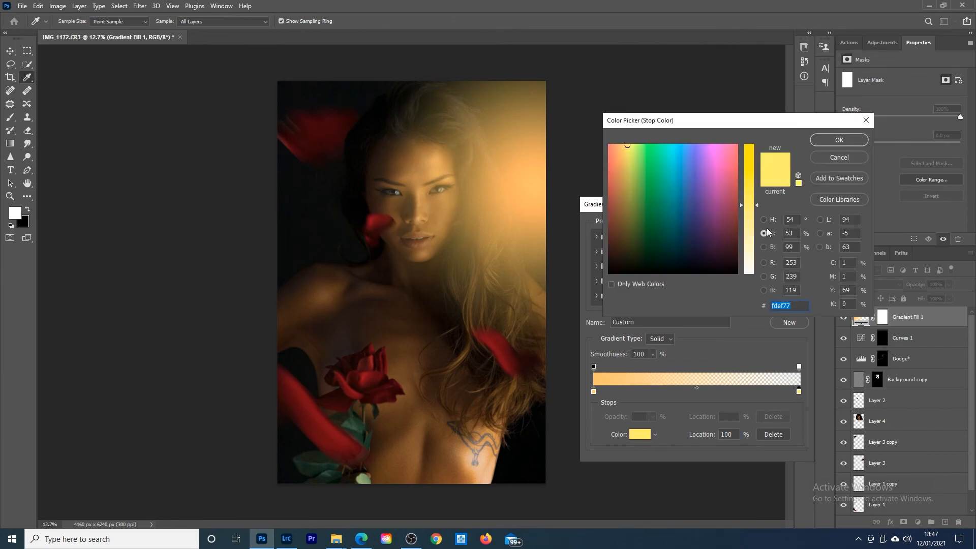
{"action": "left_click", "coordinate": [751, 204]}
{"action": "left_click_drag", "start_coordinate": [750, 205], "coordinate": [752, 216]}
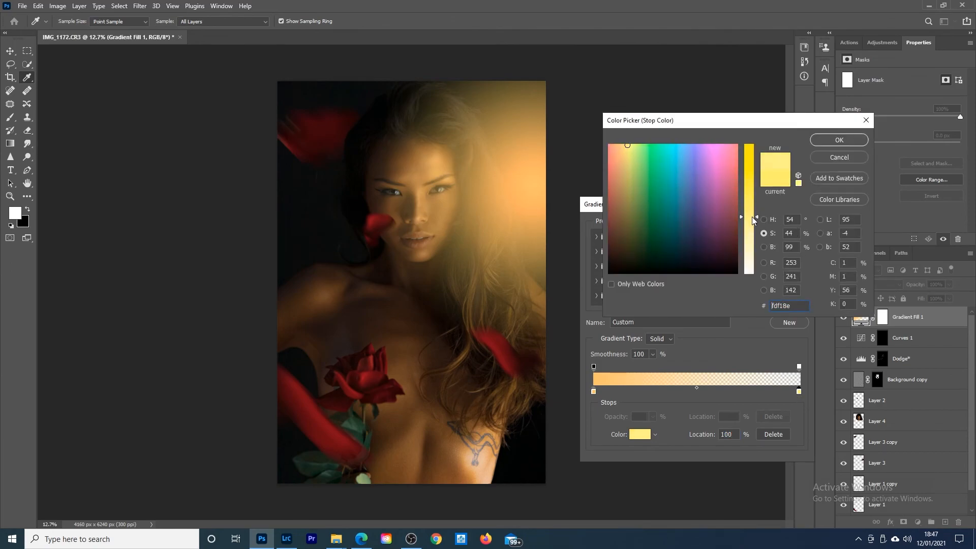
{"action": "left_click", "coordinate": [831, 141]}
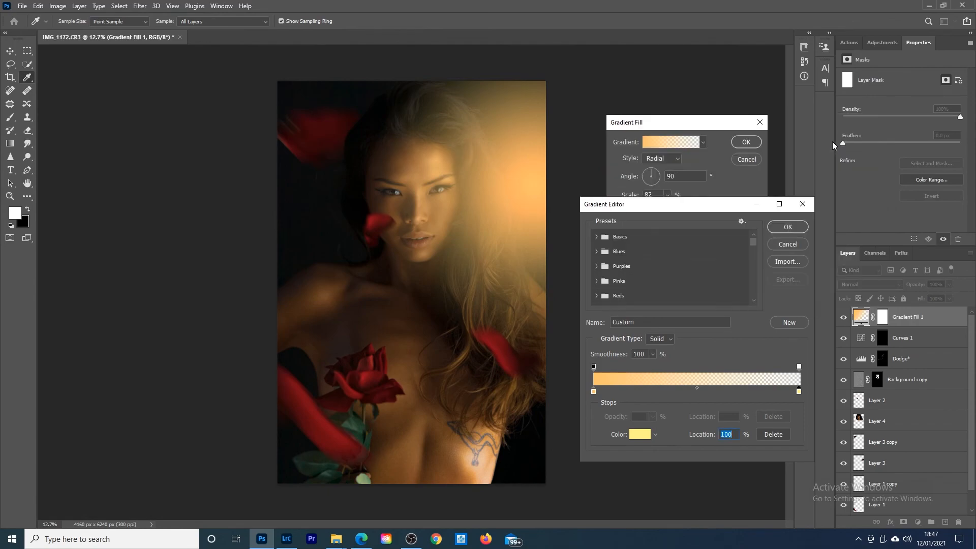
Step: Accept the gradient colours, shift the radial glow outward toward the portrait's right edge, and apply the gradient fill
{"action": "left_click", "coordinate": [787, 228]}
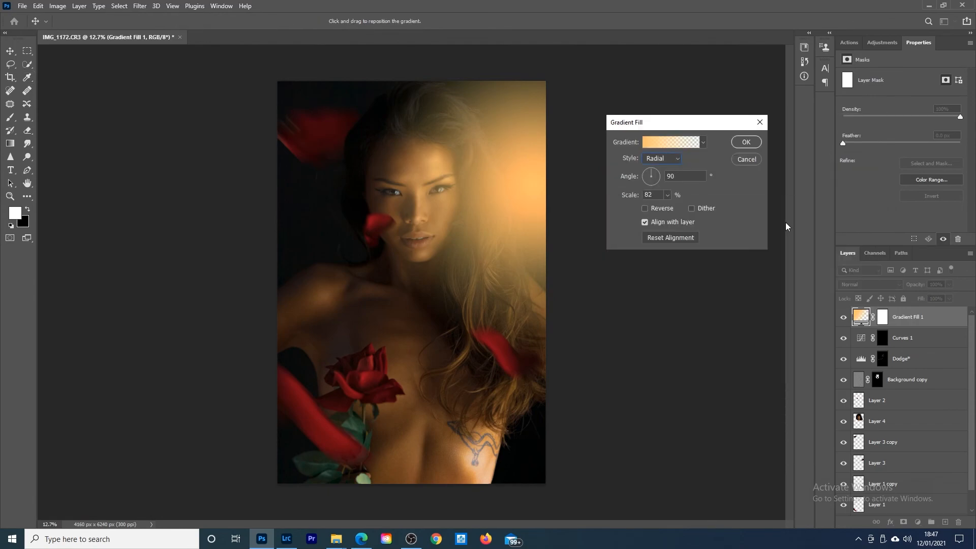
{"action": "mouse_move", "coordinate": [529, 193]}
{"action": "left_mouse_down"}
{"action": "mouse_move", "coordinate": [535, 171]}
{"action": "mouse_move", "coordinate": [540, 193]}
{"action": "left_mouse_up"}
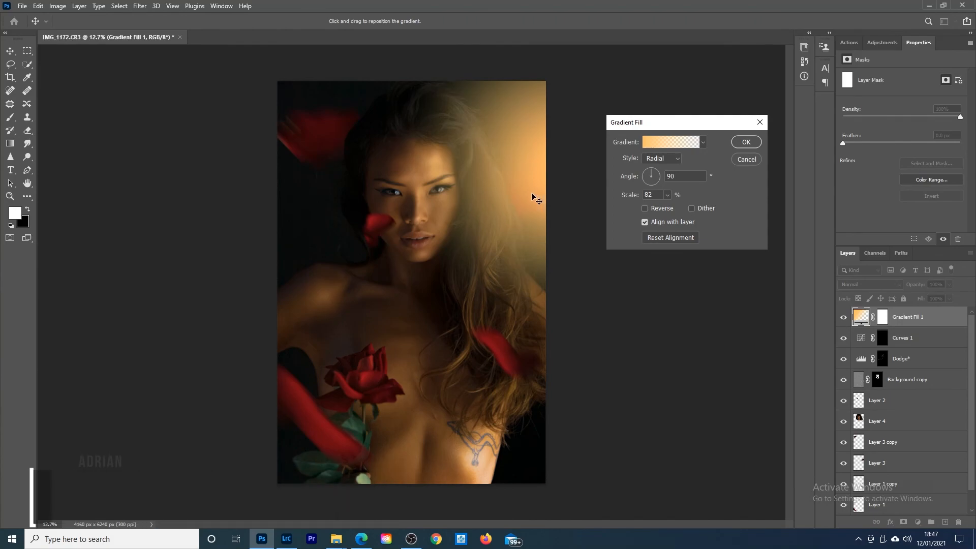
{"action": "left_click_drag", "start_coordinate": [532, 193], "coordinate": [532, 194]}
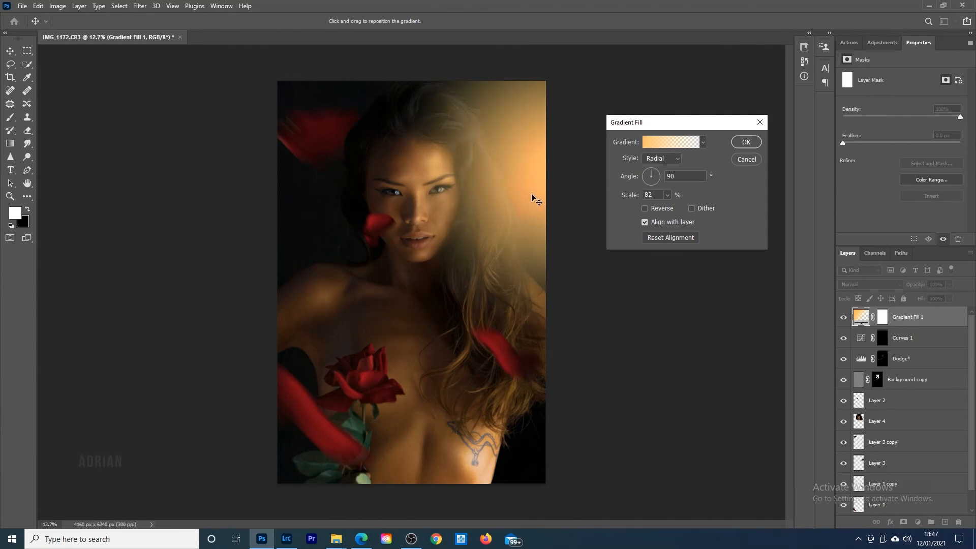
{"action": "left_click", "coordinate": [746, 142]}
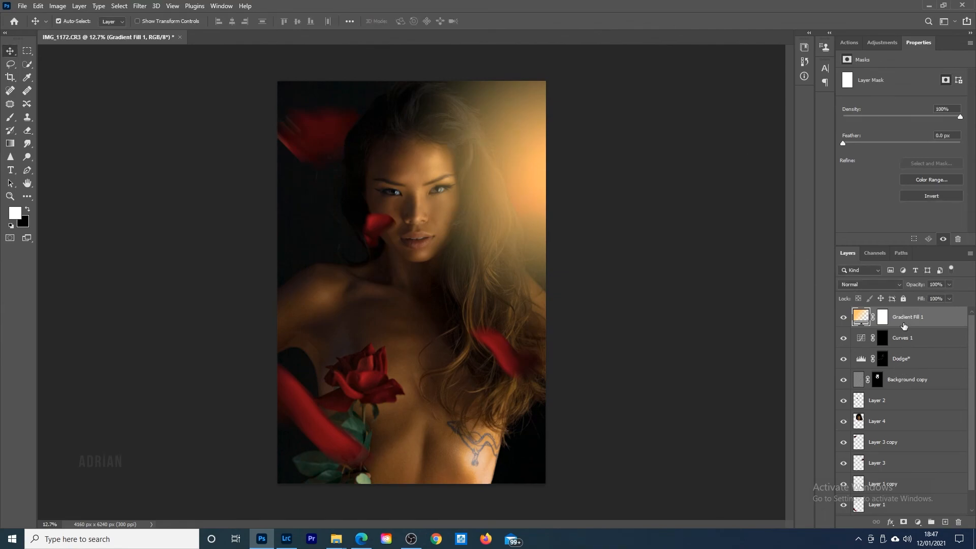
Step: Lower the gradient fill layer's opacity to 58% and nudge its glow slightly inward toward the model's hair
{"action": "left_click_drag", "start_coordinate": [916, 288], "coordinate": [891, 287]}
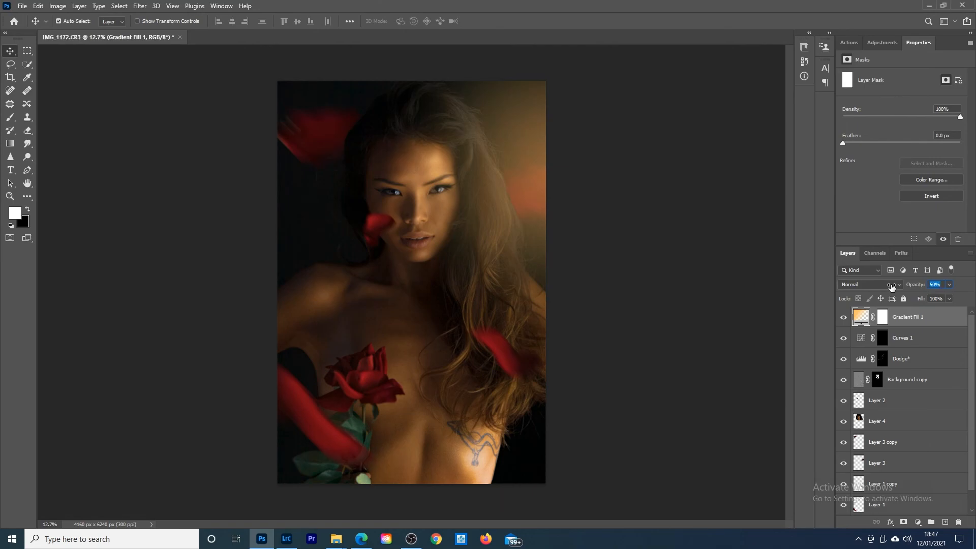
{"action": "left_click_drag", "start_coordinate": [891, 288], "coordinate": [895, 285]}
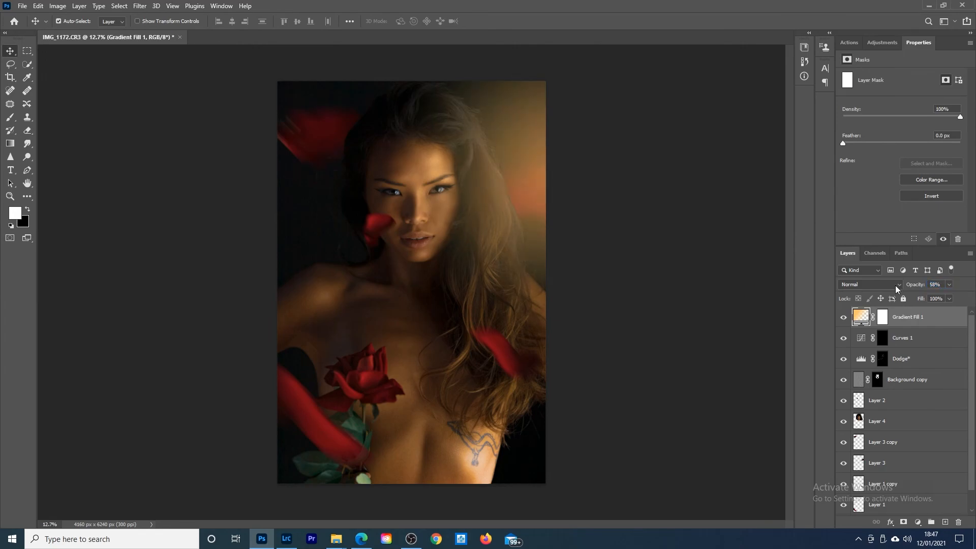
{"action": "double_click", "coordinate": [861, 315]}
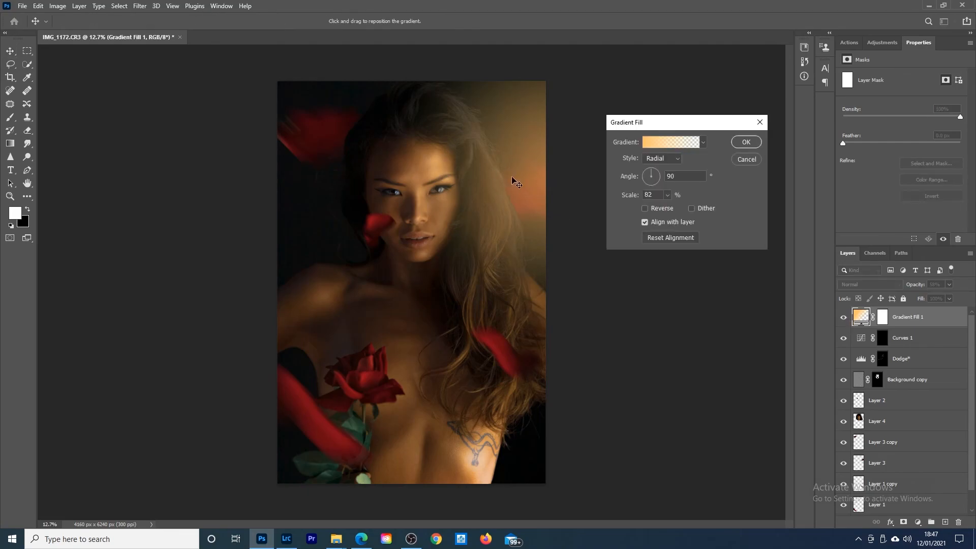
{"action": "left_click_drag", "start_coordinate": [509, 177], "coordinate": [507, 178]}
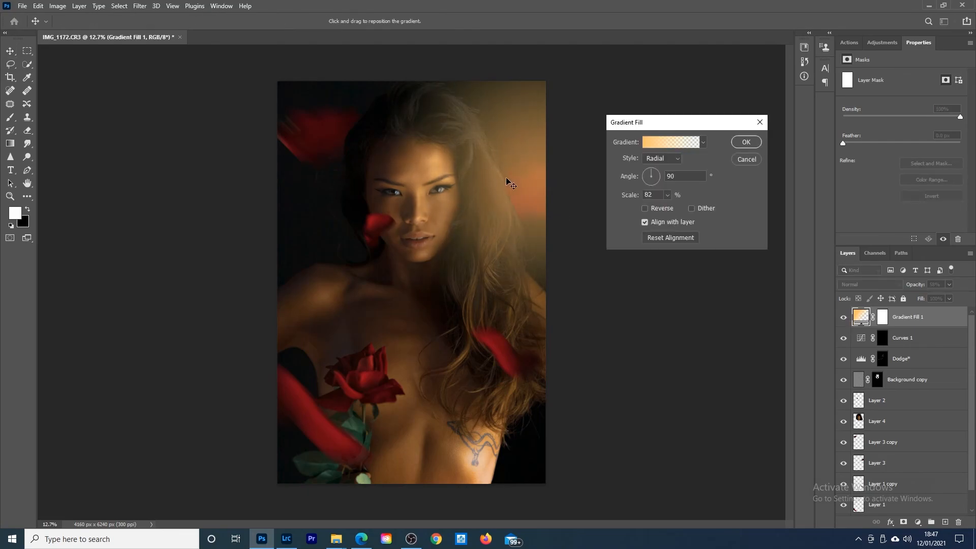
{"action": "left_click", "coordinate": [747, 142]}
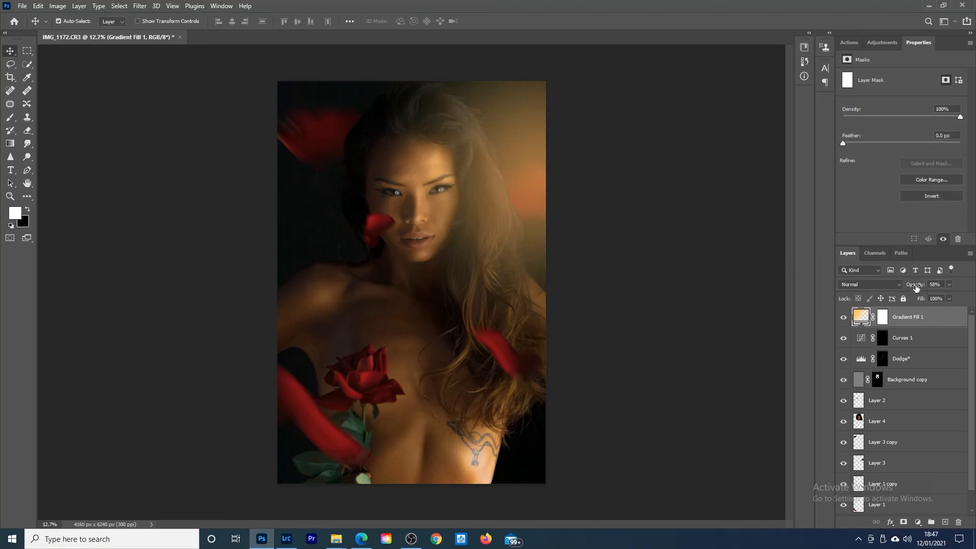
Step: Fine-tune the gradient fill layer's opacity to 54%
{"action": "left_click_drag", "start_coordinate": [916, 286], "coordinate": [911, 287]}
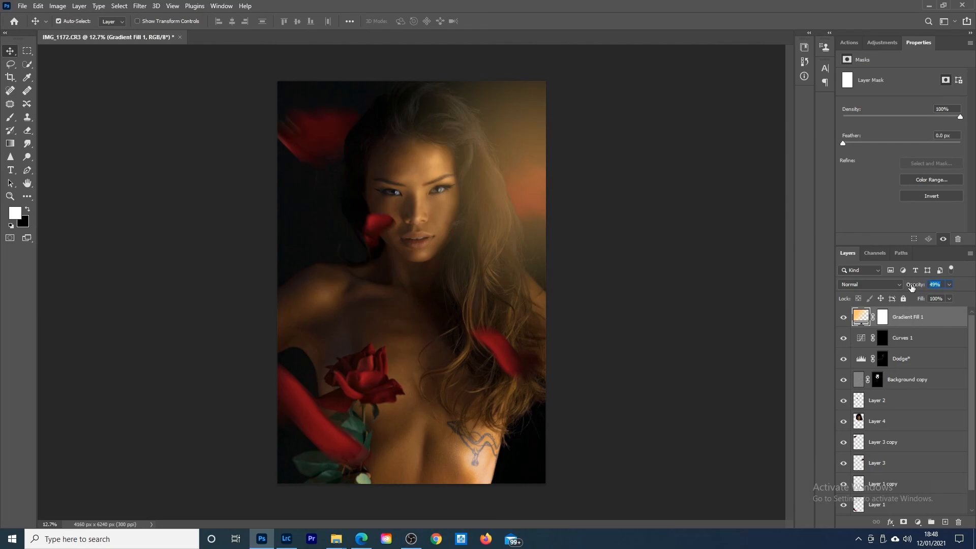
{"action": "left_click_drag", "start_coordinate": [912, 288], "coordinate": [913, 288]}
{"action": "left_click_drag", "start_coordinate": [912, 288], "coordinate": [915, 287]}
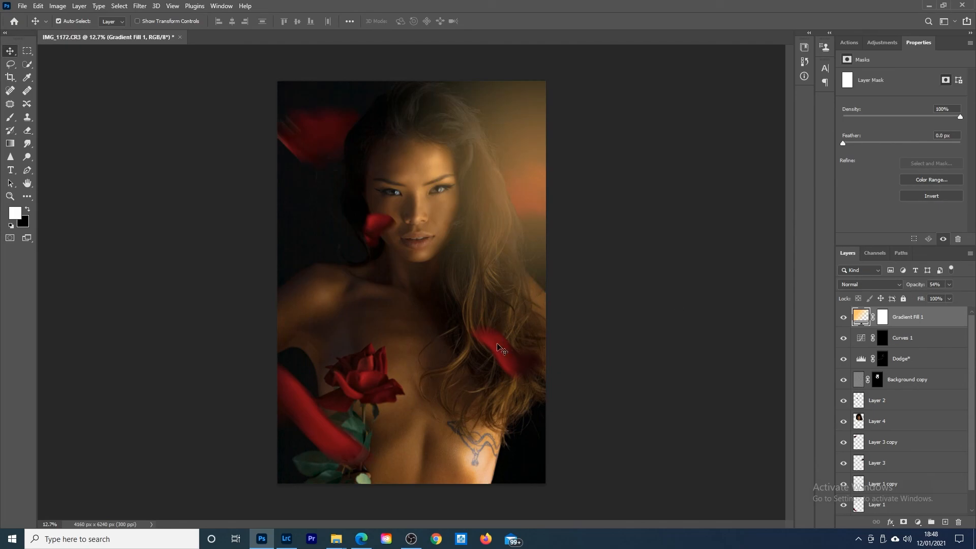
Step: Switch to the Zoom tool for a closer view of the portrait
{"action": "left_click", "coordinate": [10, 196]}
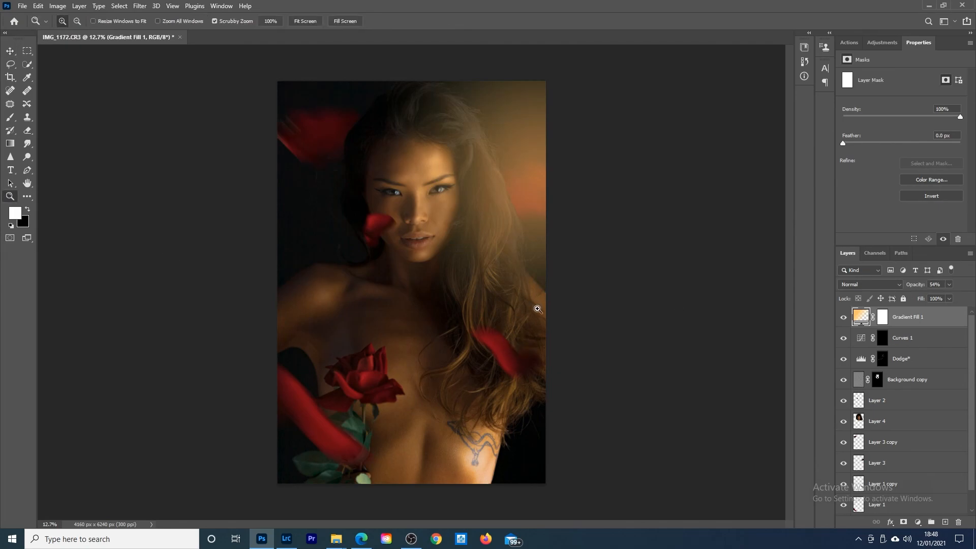